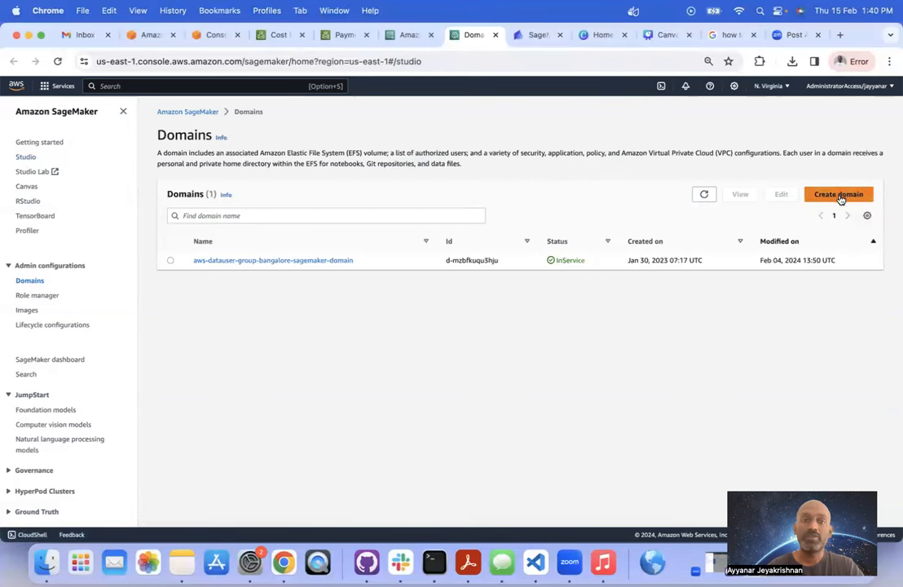
Step: Review the SageMaker domain setup options and the Studio landing page, and return to the domain list
{"action": "left_click", "coordinate": [840, 196]}
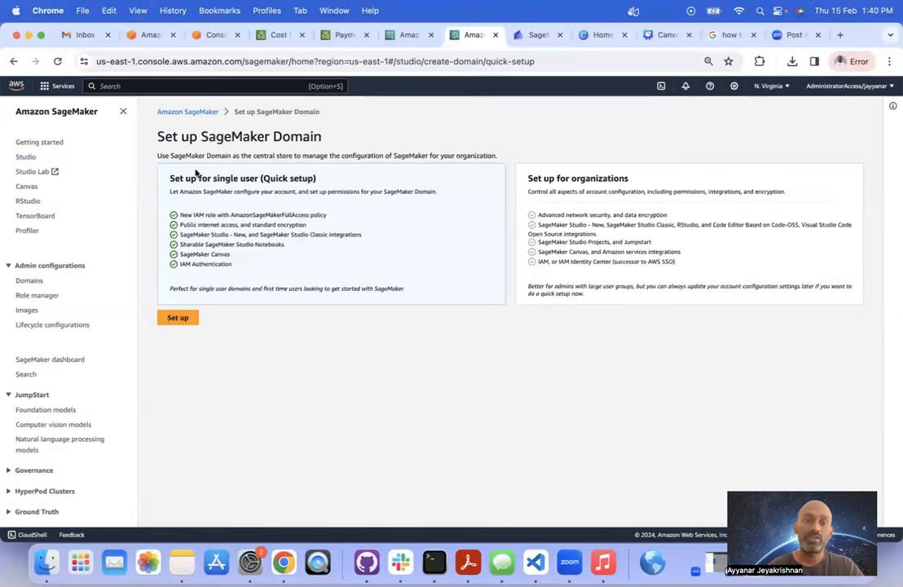
{"action": "left_click", "coordinate": [201, 113]}
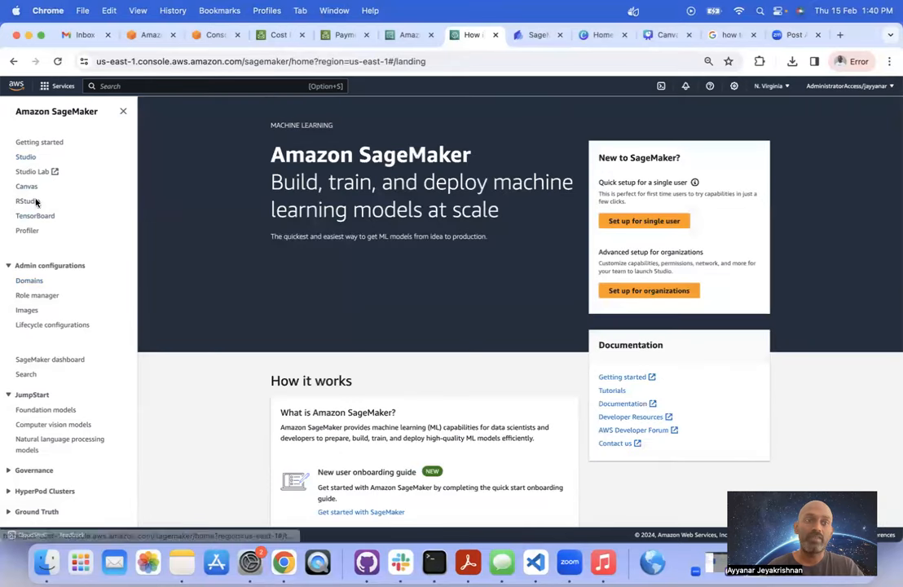
{"action": "left_click", "coordinate": [26, 156]}
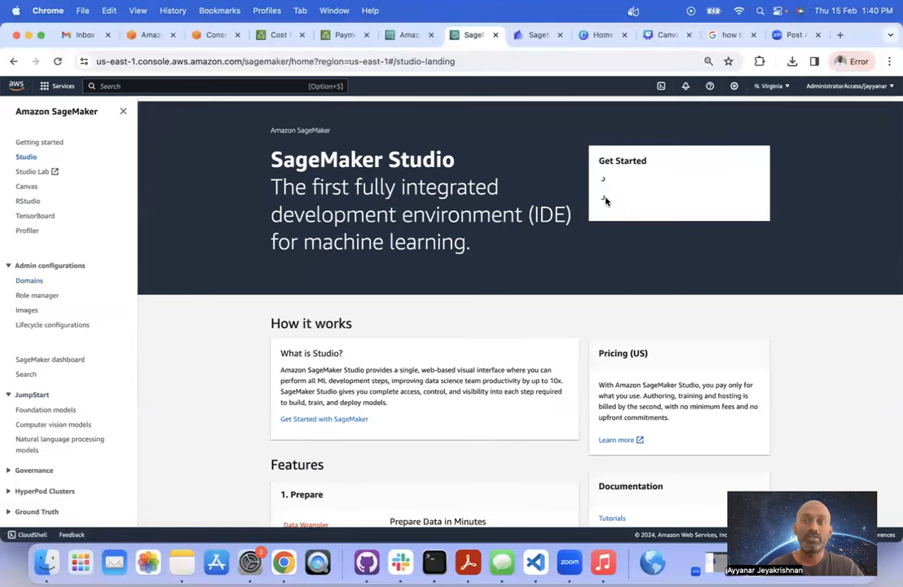
{"action": "left_click", "coordinate": [31, 281]}
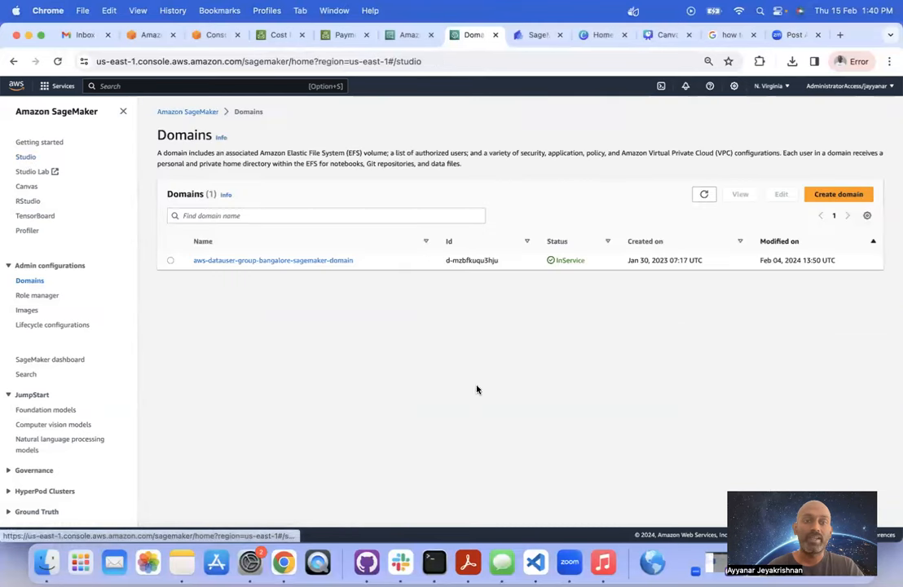
Step: Open the aws-datauser-group-bangalore-sagemaker-domain domain and examine its user profile's apps and launch options
{"action": "left_click", "coordinate": [286, 260]}
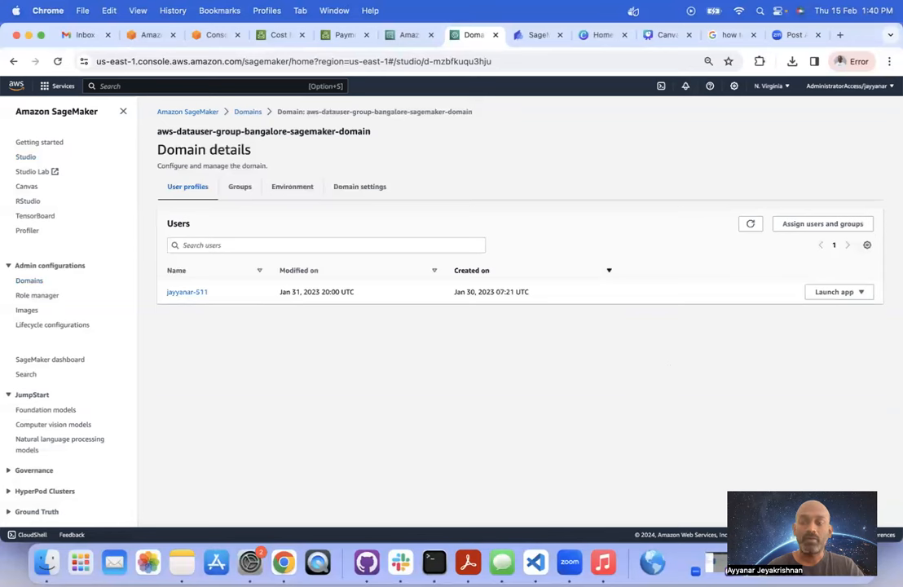
{"action": "key", "text": "XF86AudioRaiseVolume"}
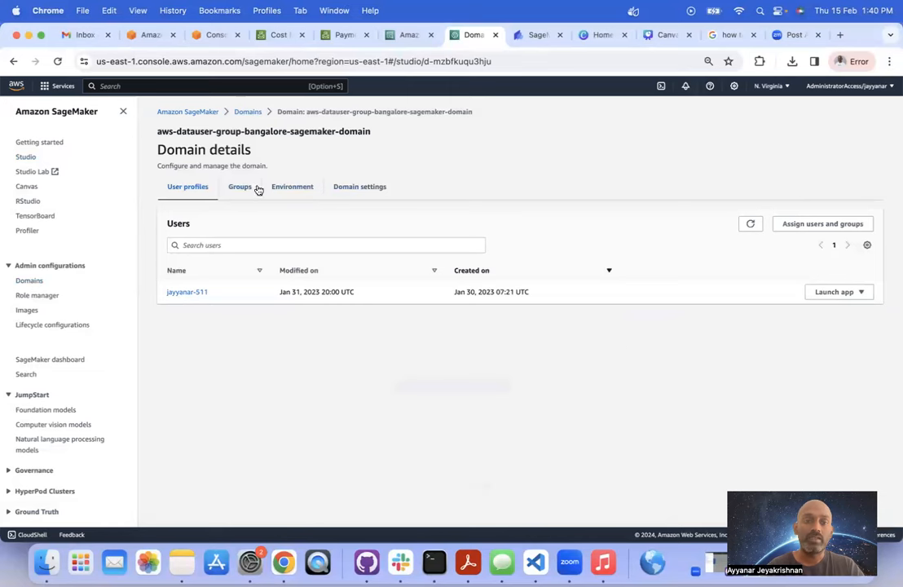
{"action": "left_click", "coordinate": [185, 294]}
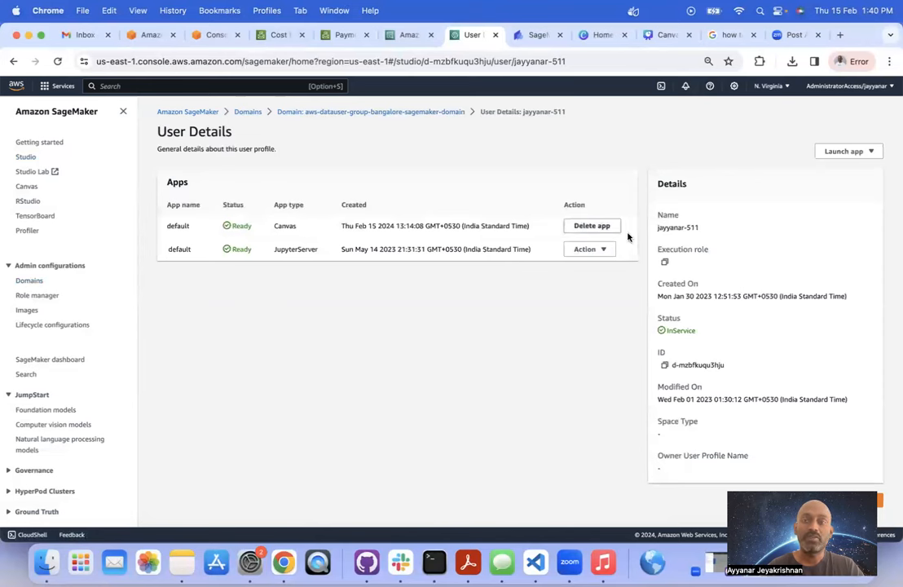
{"action": "left_click", "coordinate": [867, 153]}
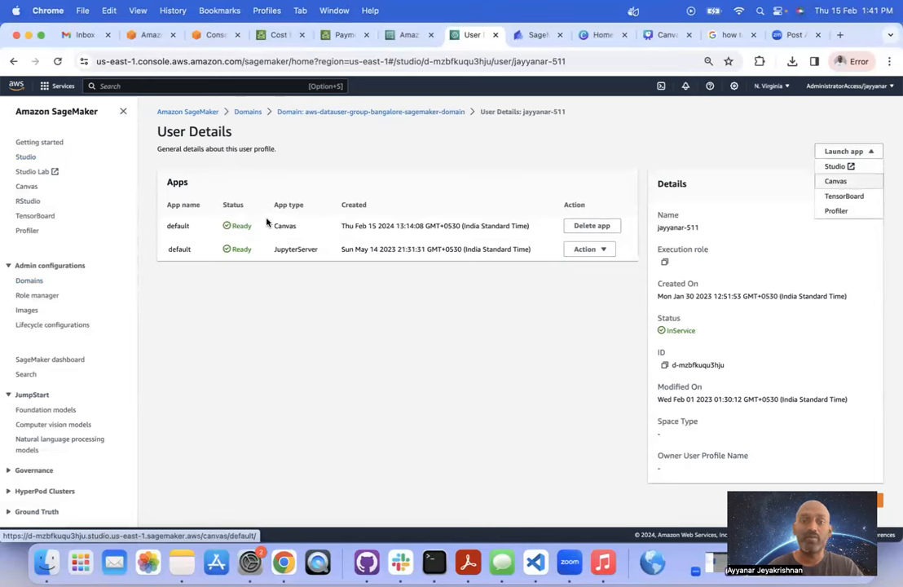
{"action": "left_click", "coordinate": [481, 188]}
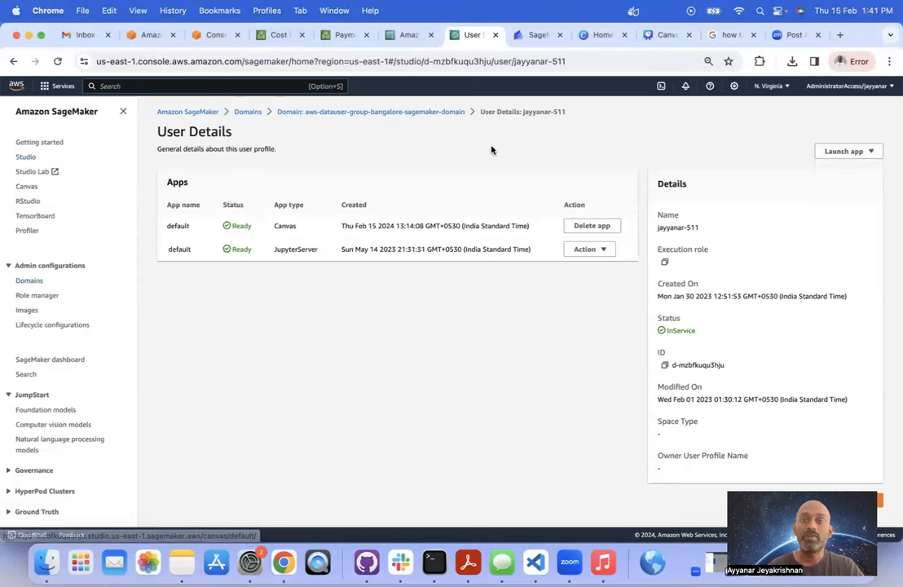
Step: Switch to SageMaker Canvas and open the Data Wrangler dataset list
{"action": "left_click", "coordinate": [526, 37]}
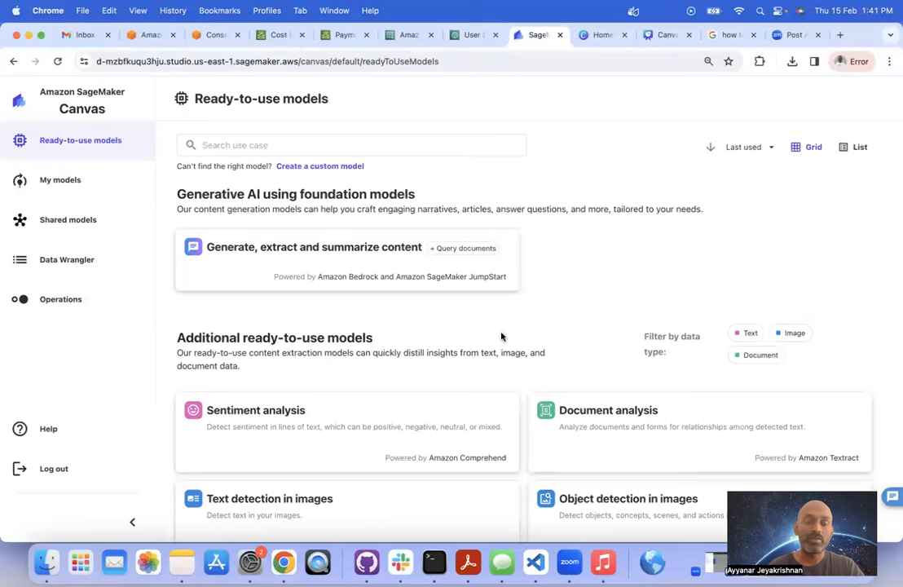
{"action": "left_click", "coordinate": [60, 262]}
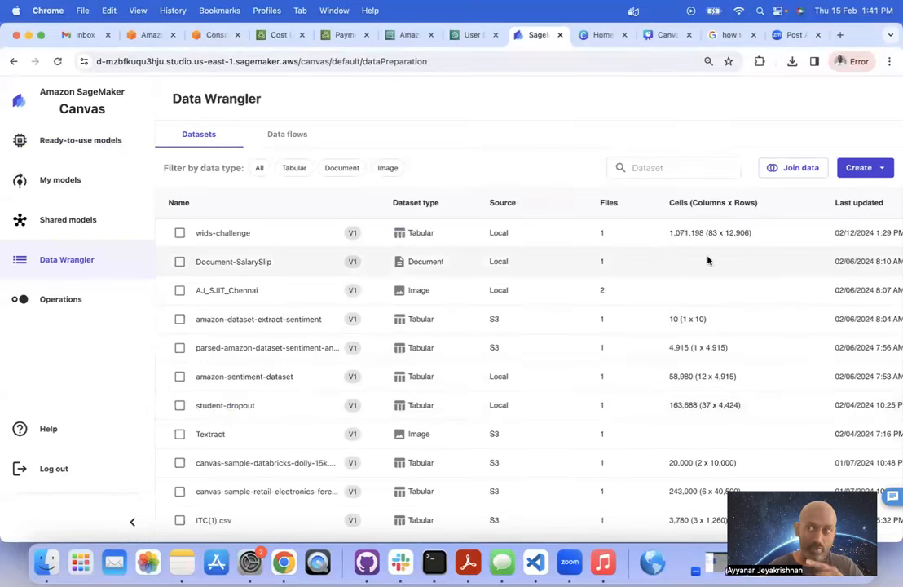
{"action": "left_click", "coordinate": [882, 169]}
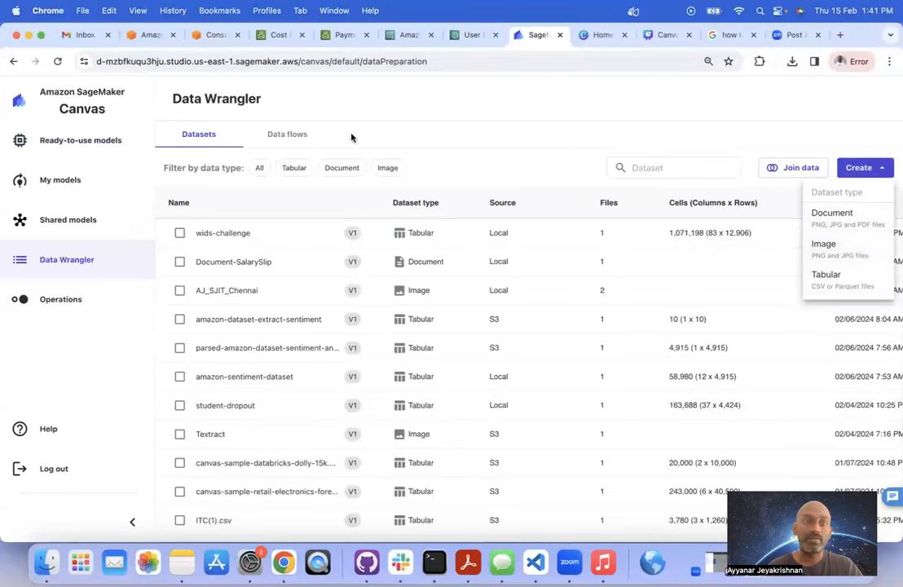
{"action": "left_click", "coordinate": [204, 134]}
{"action": "left_click", "coordinate": [881, 168]}
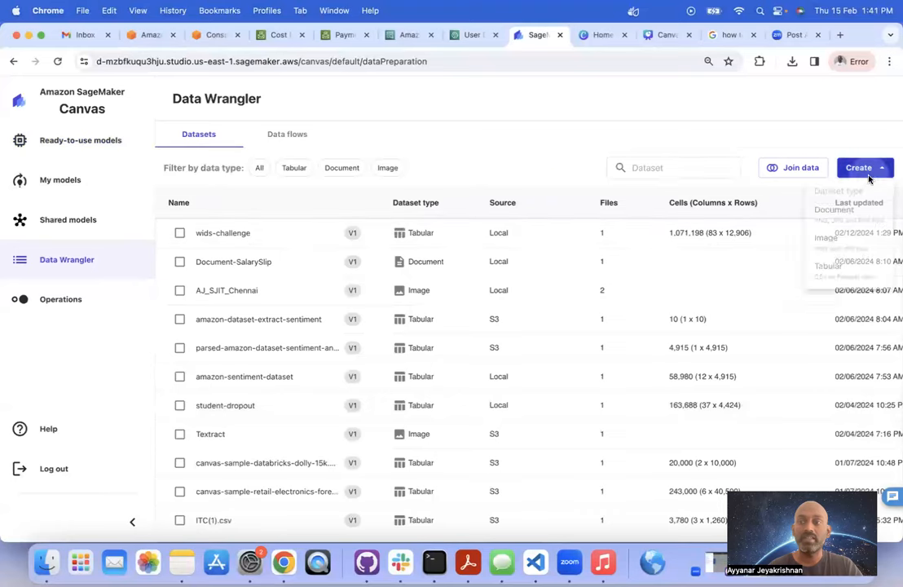
{"action": "left_click", "coordinate": [850, 292]}
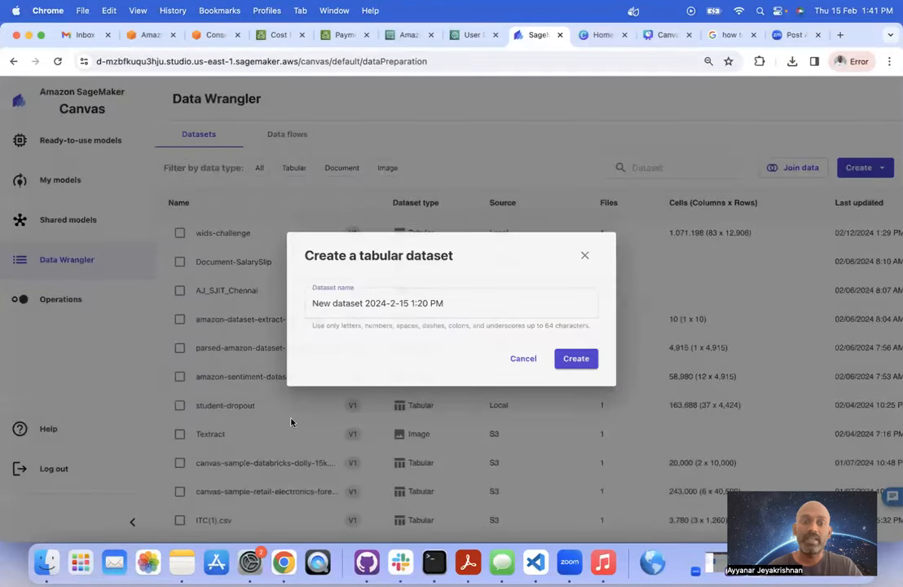
{"action": "left_click", "coordinate": [292, 419]}
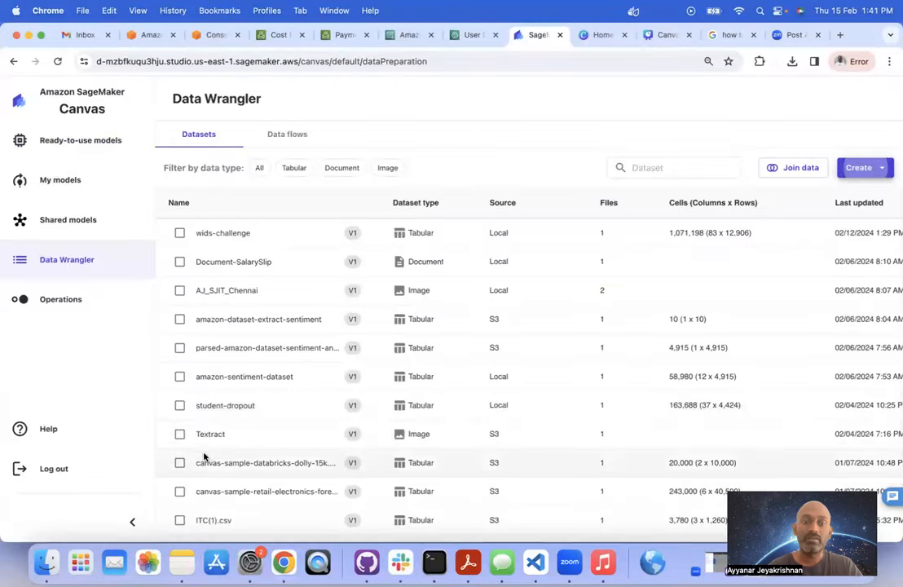
Step: Preview the student-dropout dataset, check its further options, and return to the dataset list
{"action": "left_click", "coordinate": [226, 407]}
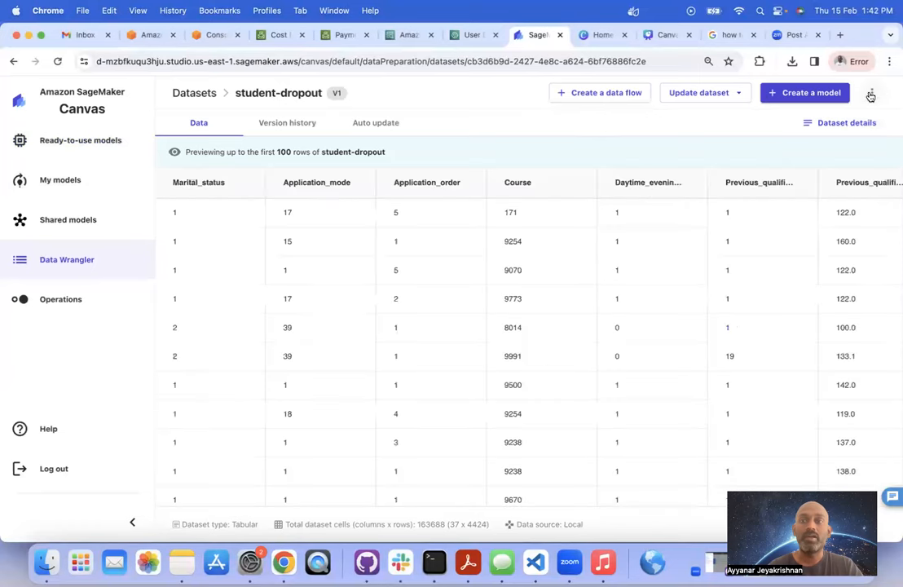
{"action": "left_click", "coordinate": [871, 93]}
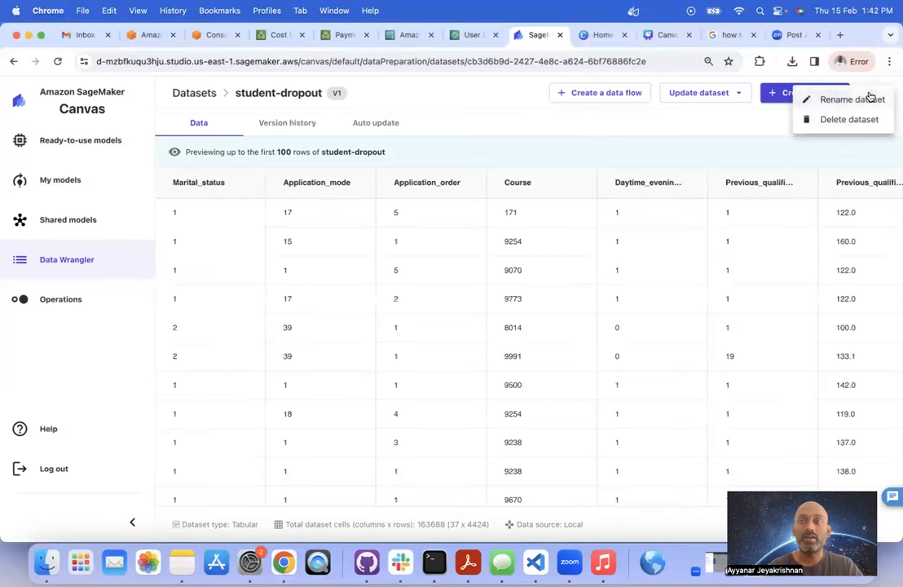
{"action": "left_click", "coordinate": [622, 124]}
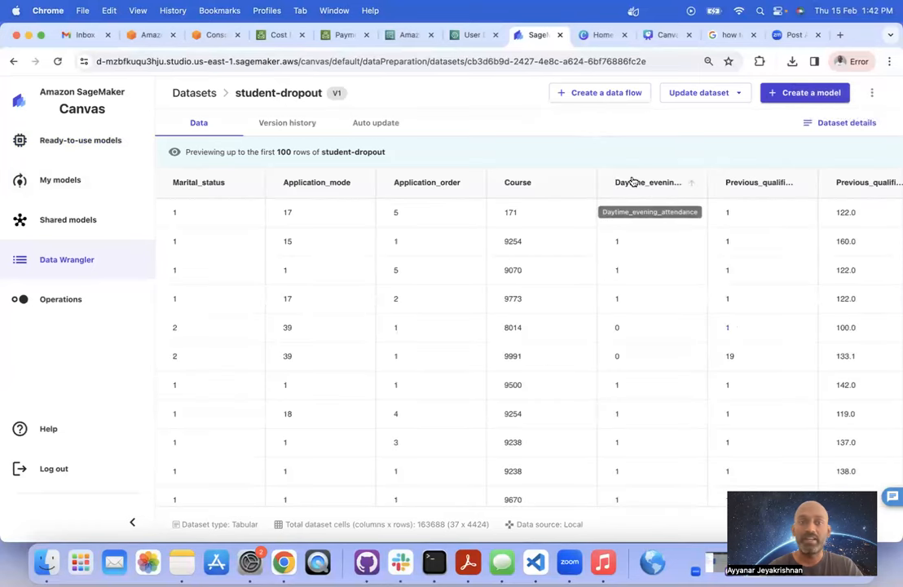
{"action": "left_click", "coordinate": [194, 94]}
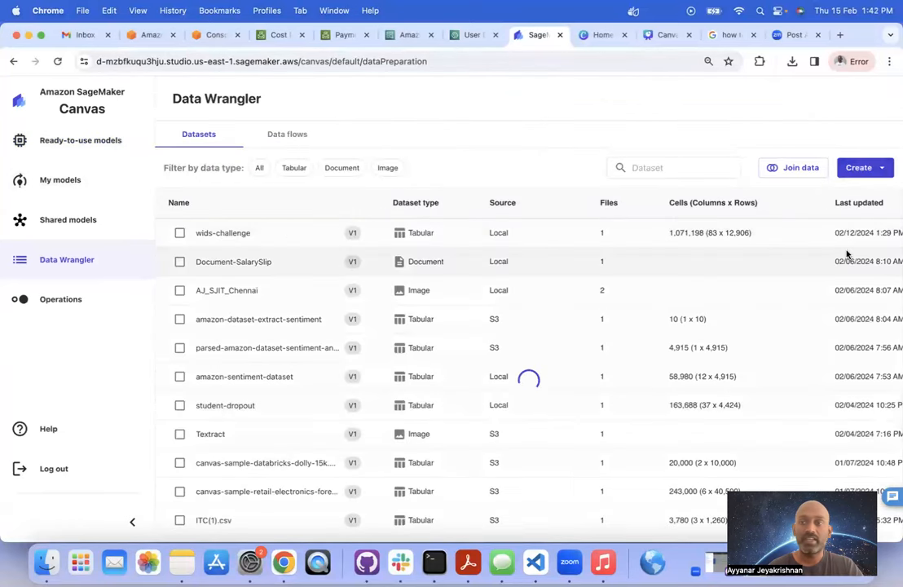
Step: Start creating a tabular dataset named Test-Student-DropOut and proceed to selecting local files to import
{"action": "left_click", "coordinate": [877, 169]}
{"action": "left_click", "coordinate": [849, 282]}
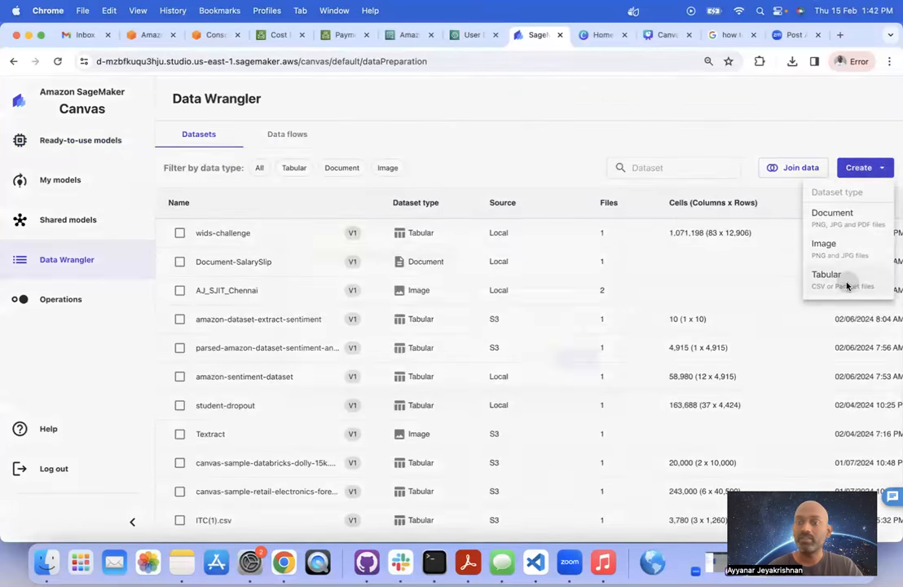
{"action": "type", "text": "Test-Student-DropOut"}
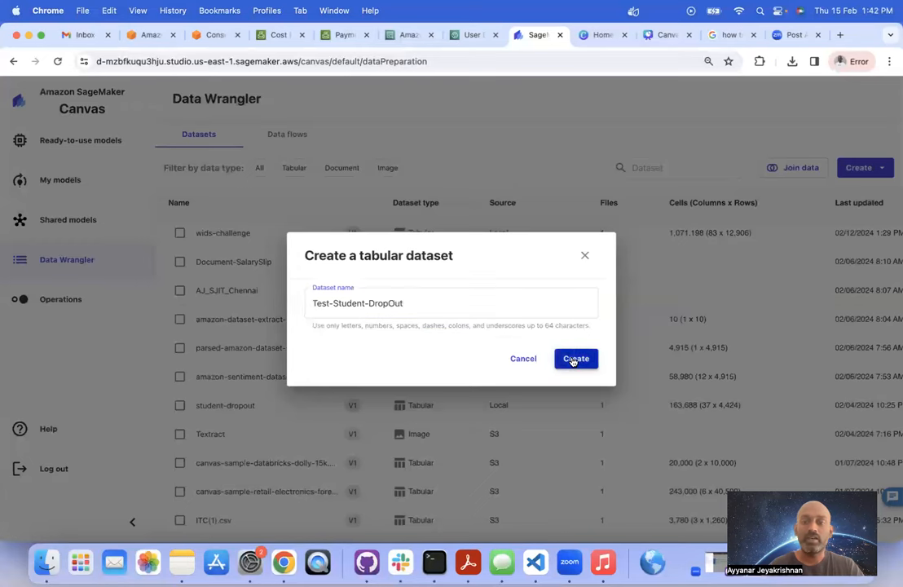
{"action": "left_click", "coordinate": [574, 359]}
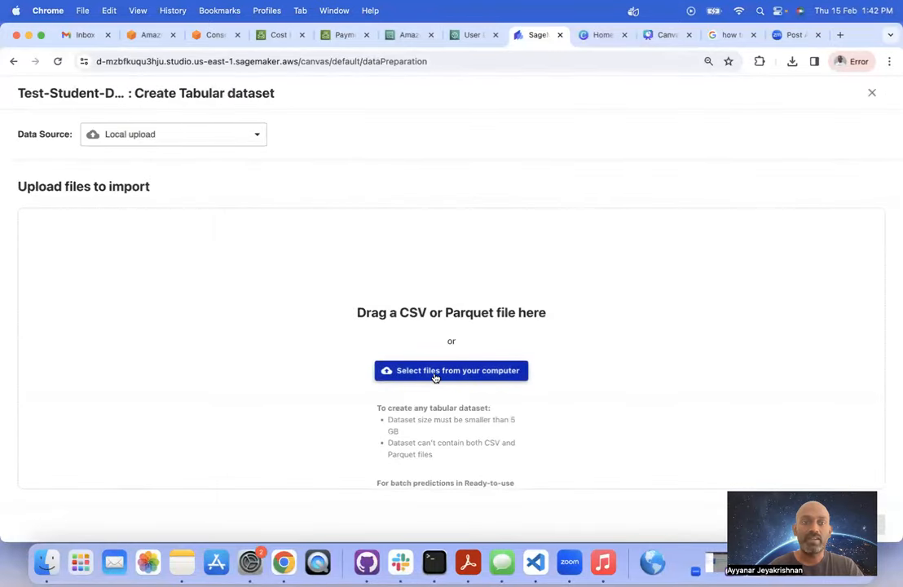
{"action": "left_click", "coordinate": [431, 372]}
Step: Examine the data sources available for import and read the documentation about connecting to them
{"action": "left_click", "coordinate": [234, 138]}
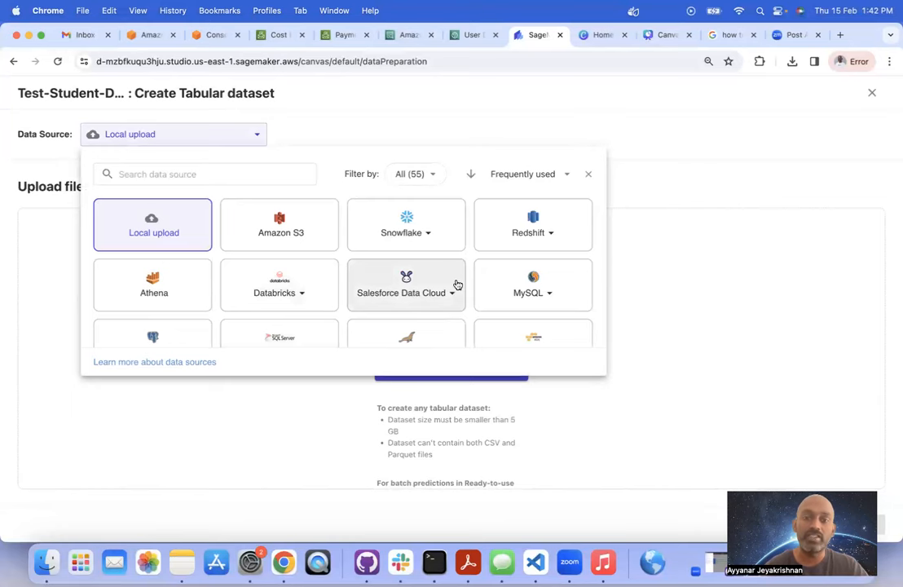
{"action": "key", "text": "super+minus"}
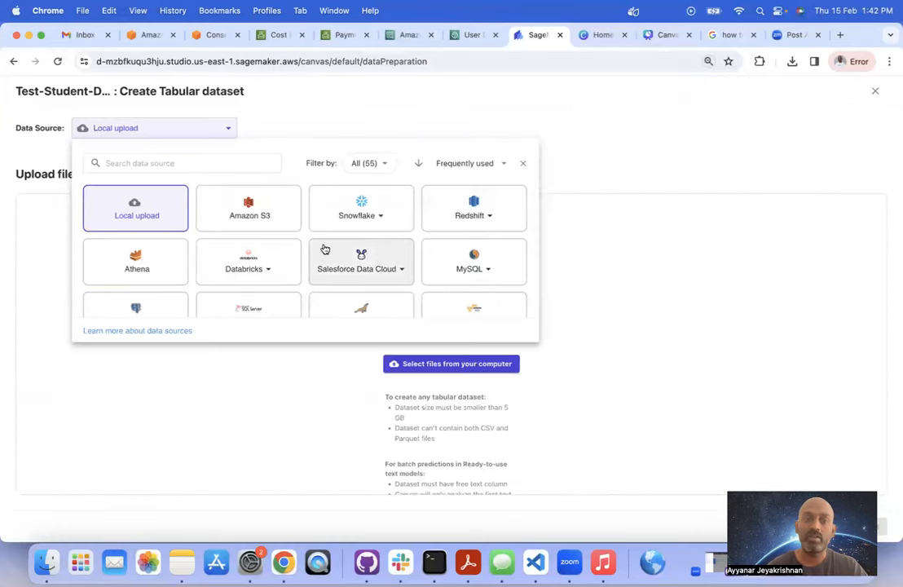
{"action": "left_click", "coordinate": [173, 331]}
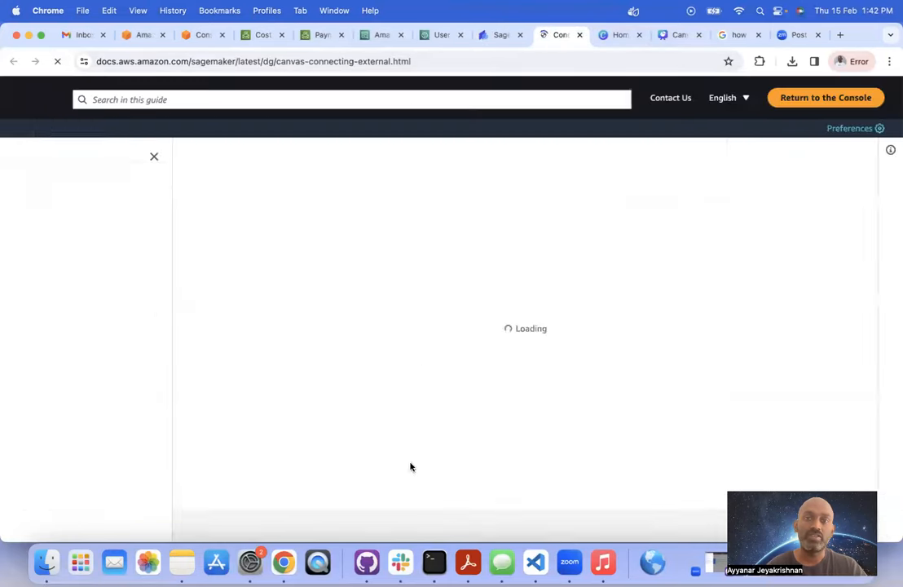
{"action": "scroll", "coordinate": [592, 394], "scroll_direction": "down", "scroll_amount": 5}
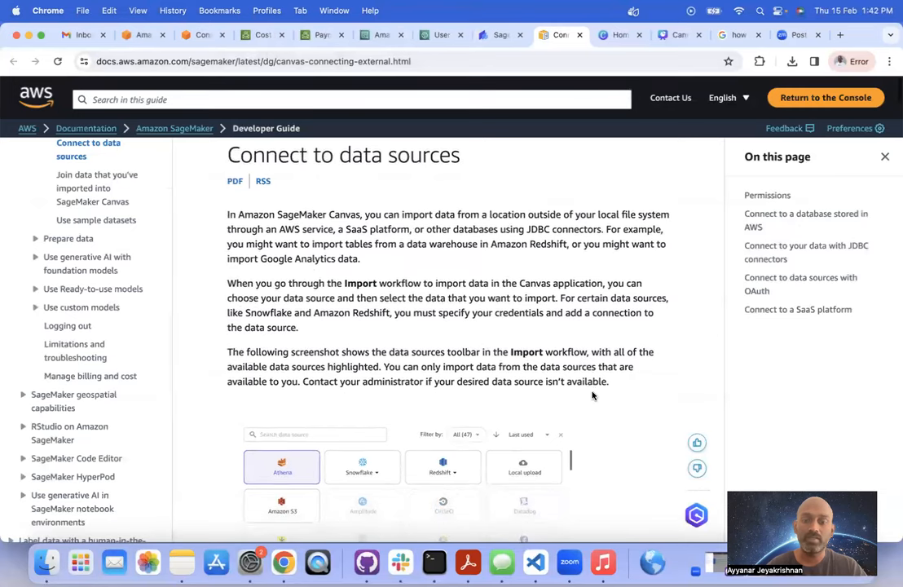
{"action": "scroll", "coordinate": [589, 408], "scroll_direction": "down", "scroll_amount": 1}
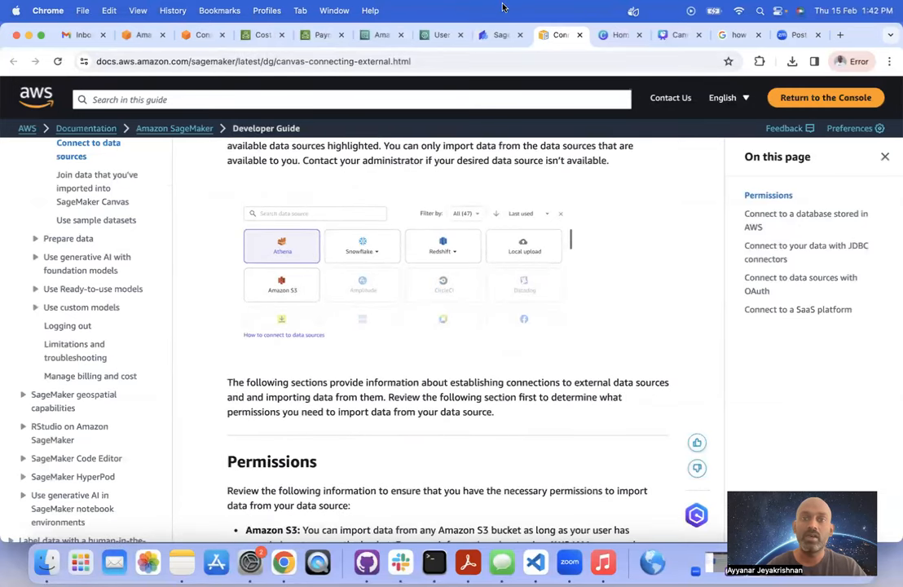
Step: Back in Canvas, filter the data sources to Available, sort them alphabetically, and close the source list
{"action": "left_click", "coordinate": [499, 35]}
{"action": "left_click", "coordinate": [371, 164]}
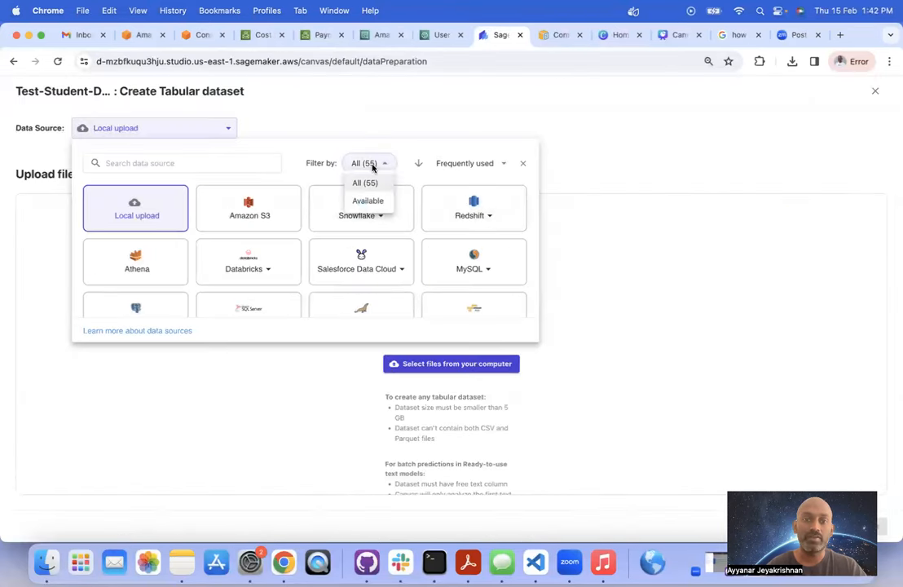
{"action": "left_click", "coordinate": [370, 201]}
{"action": "left_click", "coordinate": [495, 163]}
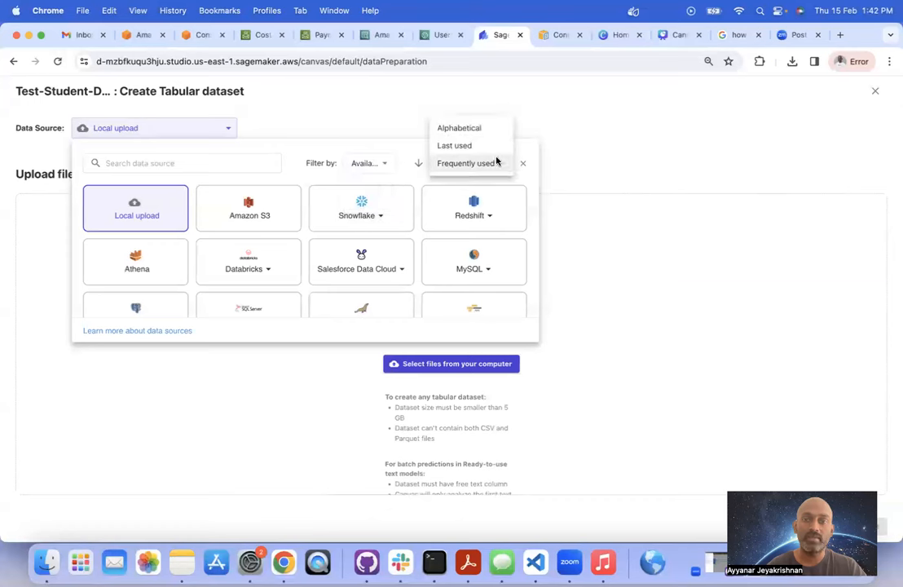
{"action": "left_click", "coordinate": [440, 130]}
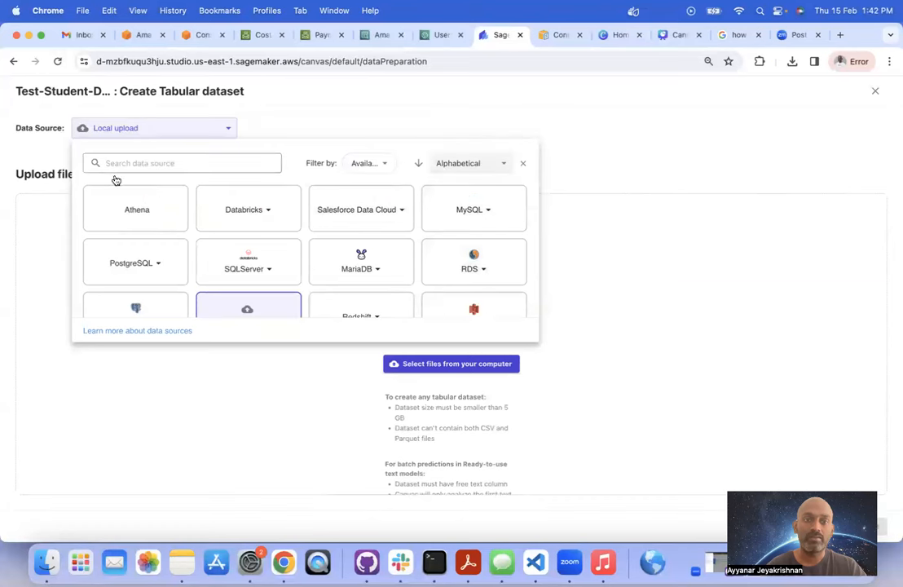
{"action": "left_click", "coordinate": [524, 163]}
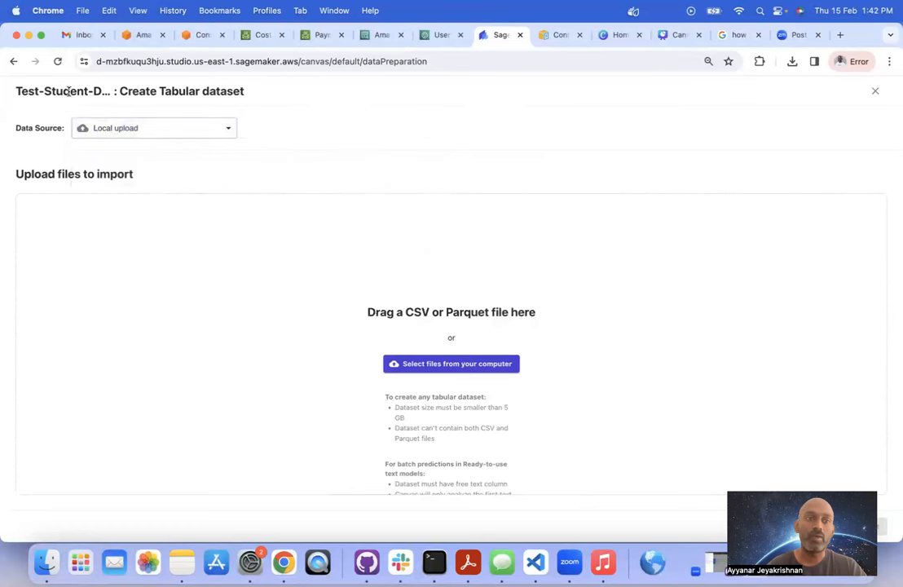
Step: Leave the dataset creation and open the auto update settings of the existing student-dropout dataset
{"action": "left_click", "coordinate": [12, 65]}
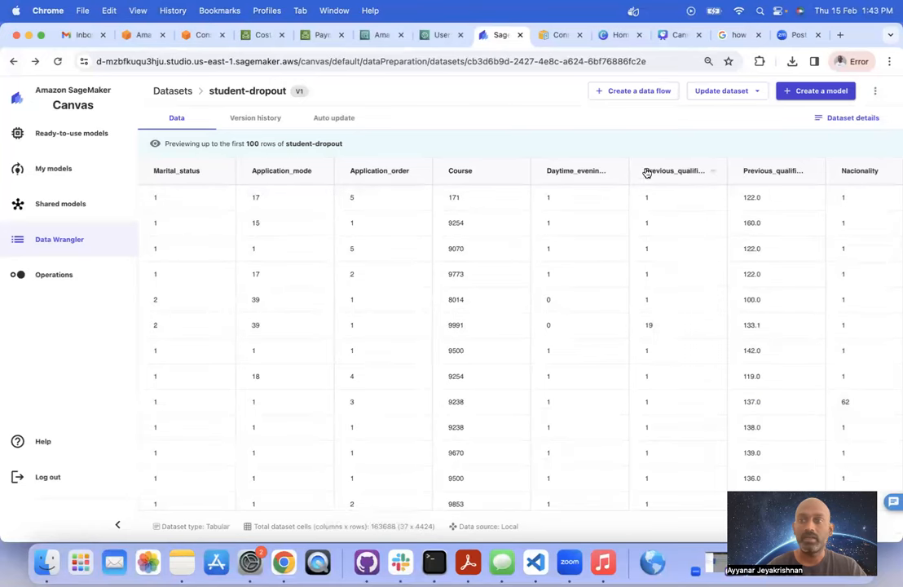
{"action": "left_click", "coordinate": [48, 242]}
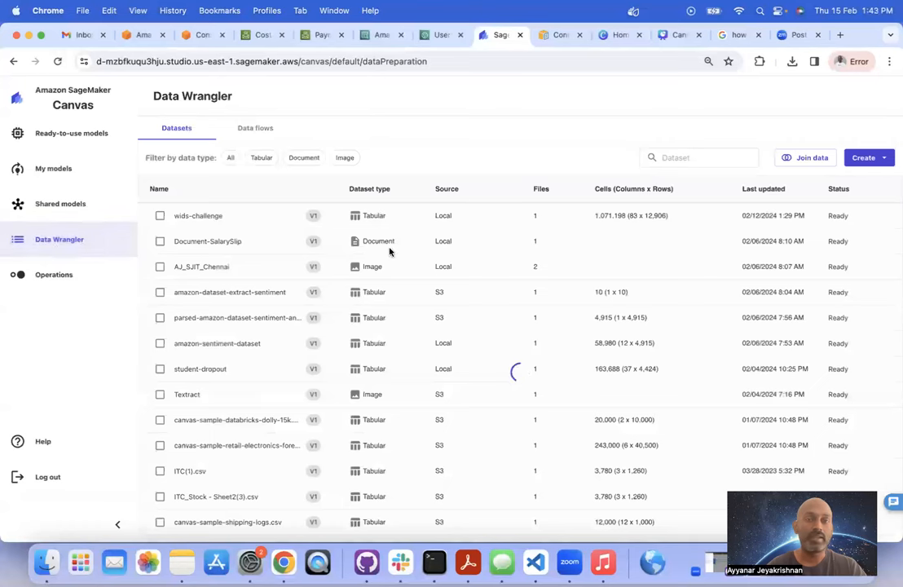
{"action": "left_click", "coordinate": [214, 376]}
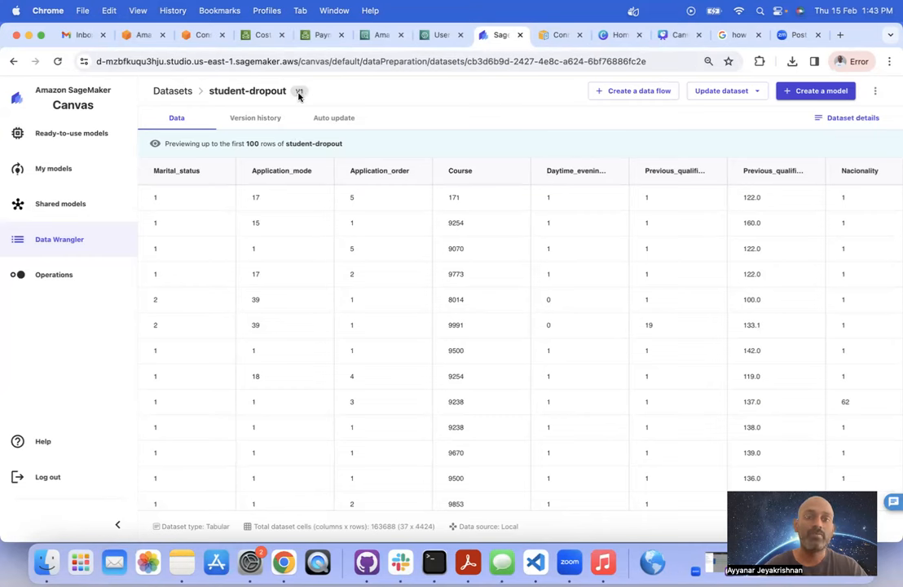
{"action": "left_click", "coordinate": [716, 90]}
{"action": "left_click", "coordinate": [730, 151]}
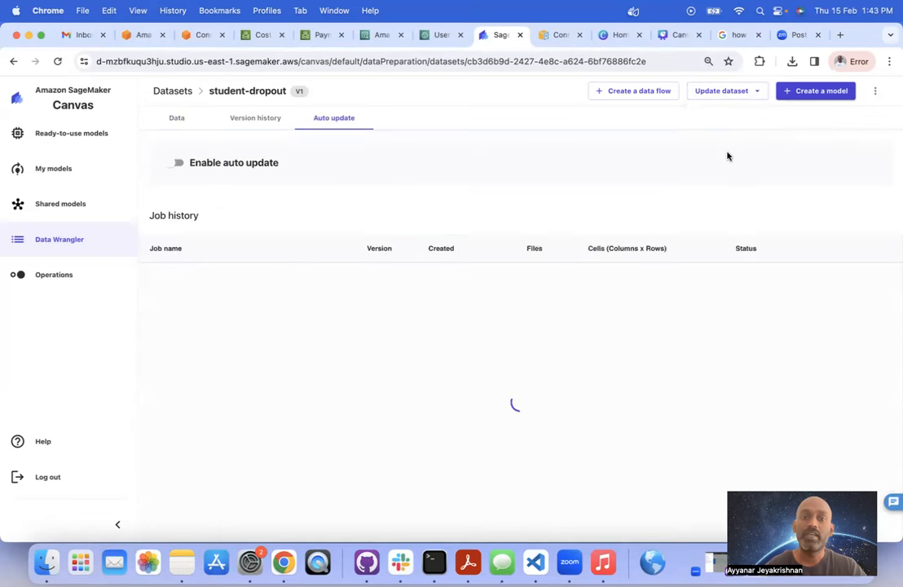
Step: Enable auto update to view its source and frequency settings, return to the student-dropout data preview, and show the dataset update options
{"action": "left_click", "coordinate": [176, 163]}
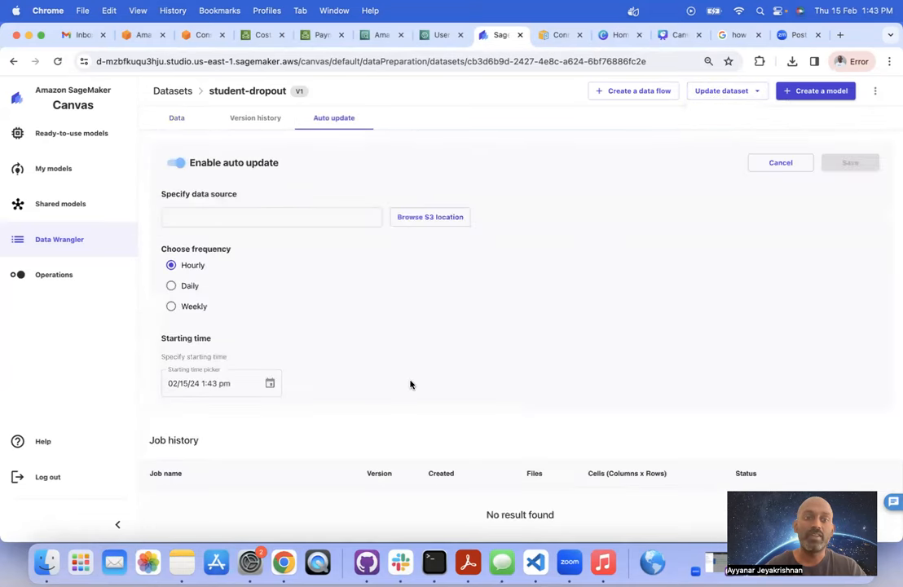
{"action": "left_click", "coordinate": [245, 119]}
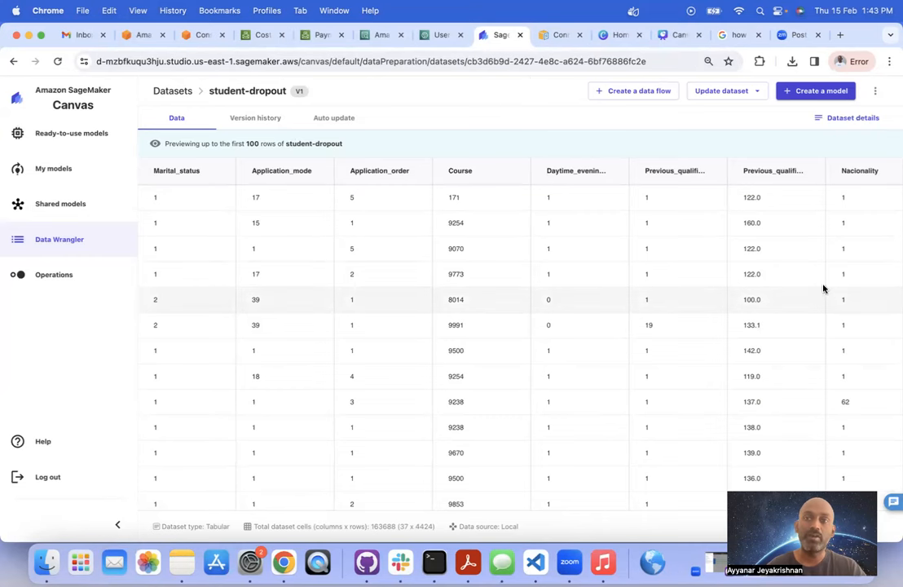
{"action": "left_click", "coordinate": [721, 93]}
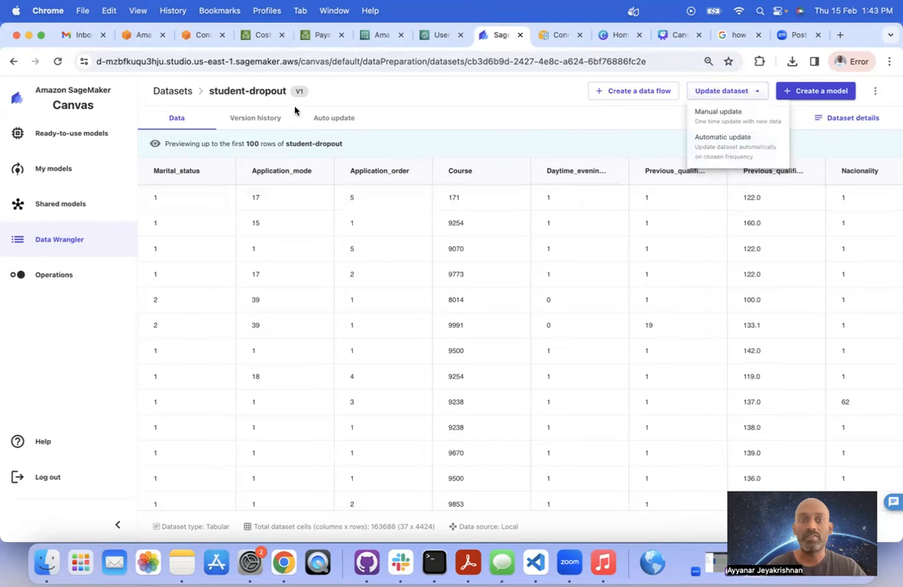
Step: Go back to the datasets list, check which dataset types can be created, and open the data flows list
{"action": "left_click", "coordinate": [181, 93]}
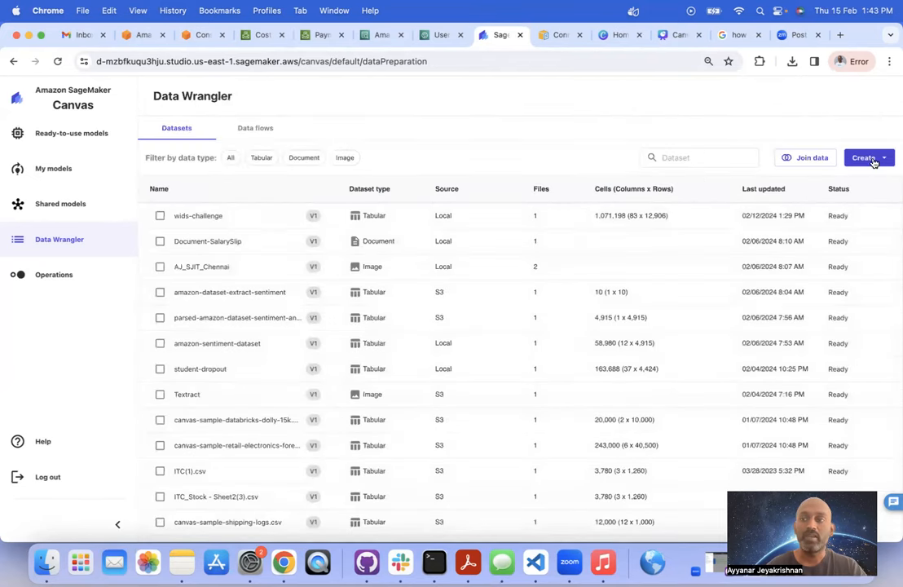
{"action": "left_click", "coordinate": [877, 159]}
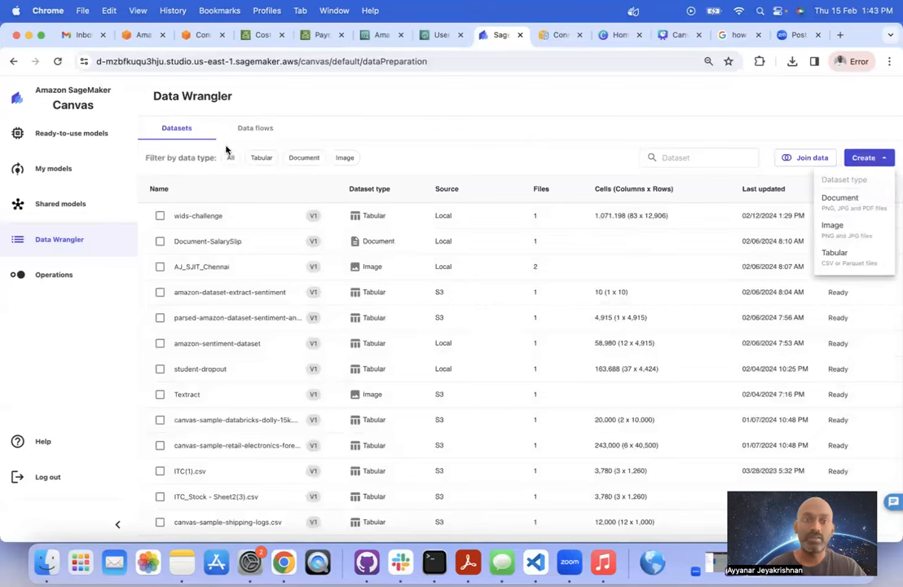
{"action": "left_click", "coordinate": [257, 133]}
{"action": "left_click", "coordinate": [257, 133]}
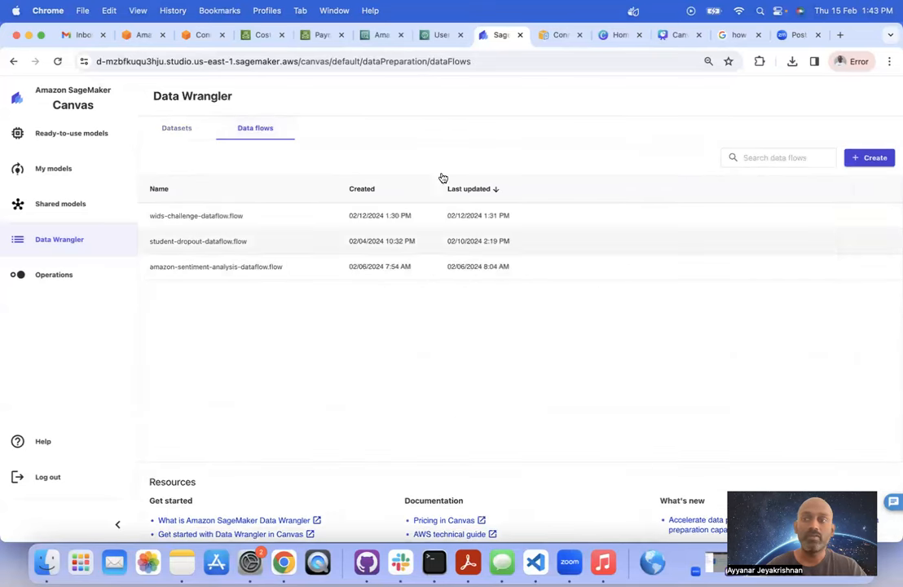
Step: Create a new data flow named Datflow-student_droput
{"action": "left_click", "coordinate": [860, 162]}
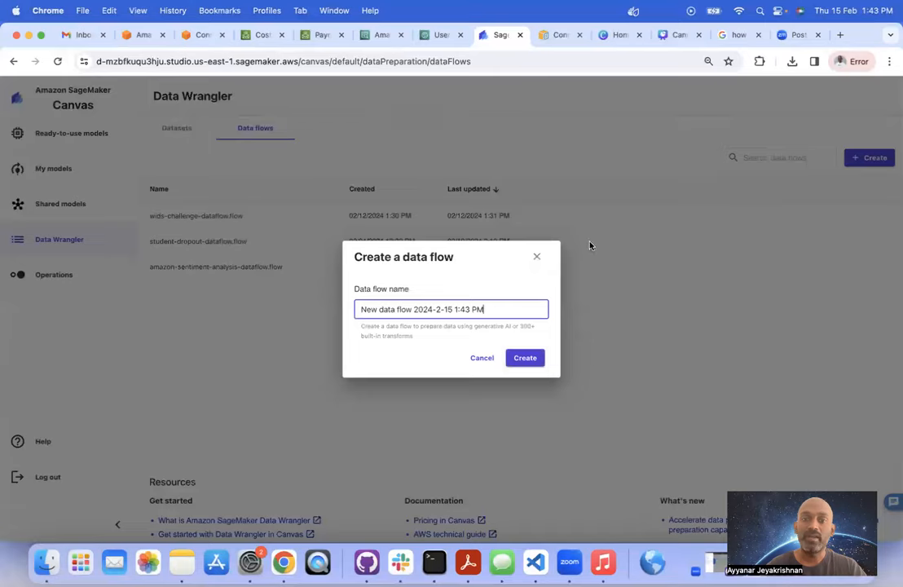
{"action": "left_click", "coordinate": [536, 256]}
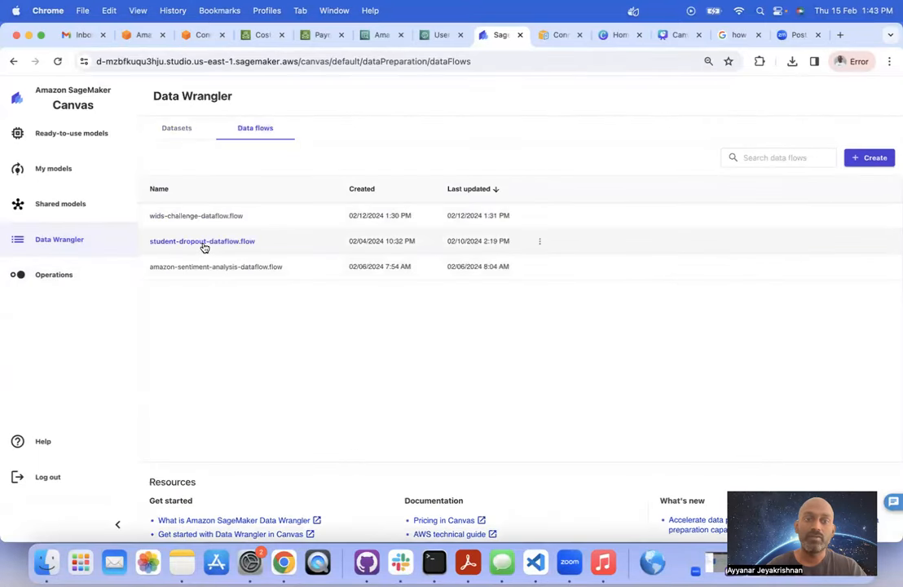
{"action": "left_click", "coordinate": [869, 157]}
{"action": "triple_click", "coordinate": [515, 312]}
{"action": "type", "text": "Tem"}
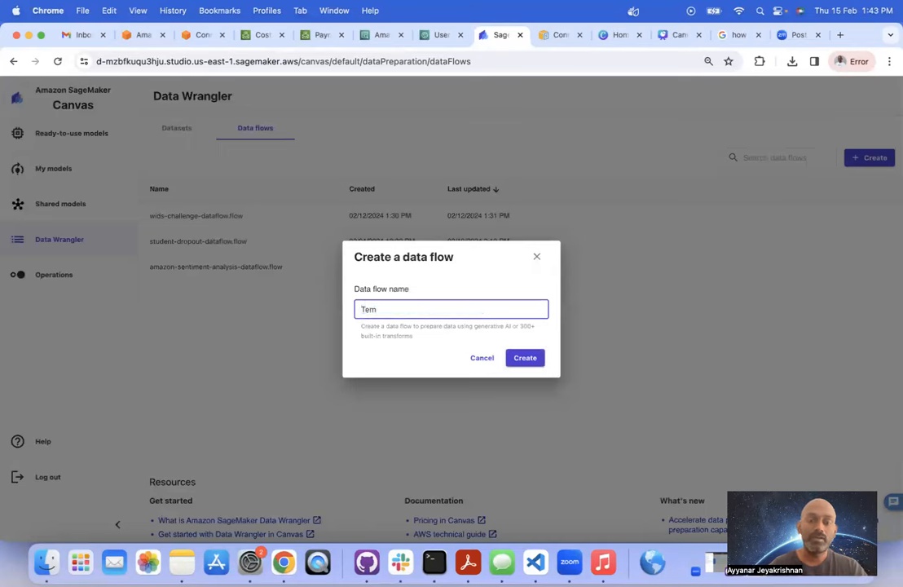
{"action": "key", "text": "BackSpace"}
{"action": "type", "text": "Datflow-student_d"}
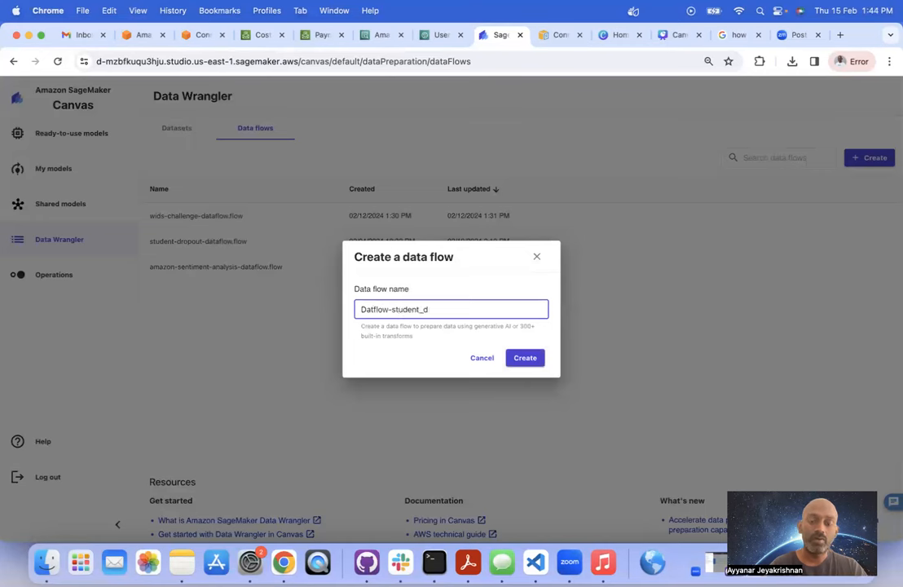
{"action": "type", "text": "ropout"}
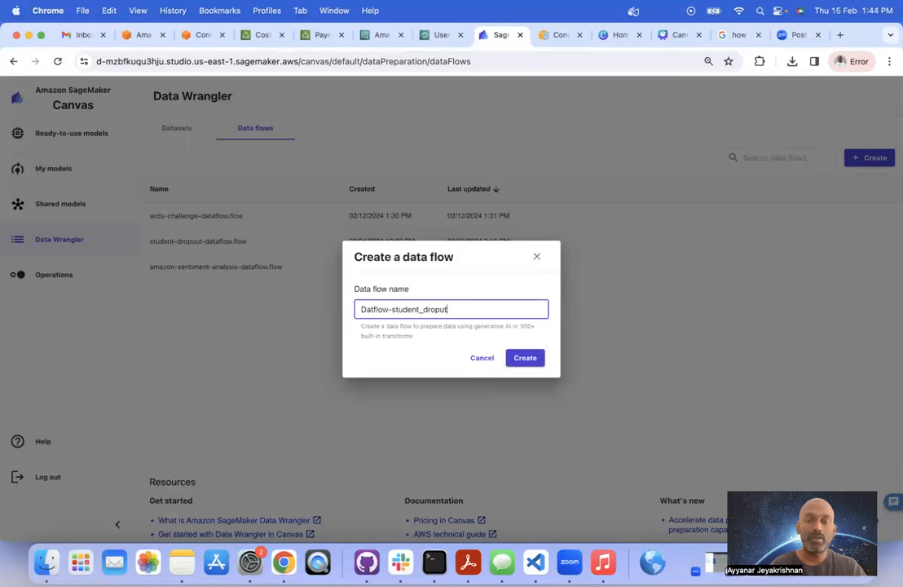
{"action": "left_click", "coordinate": [524, 360]}
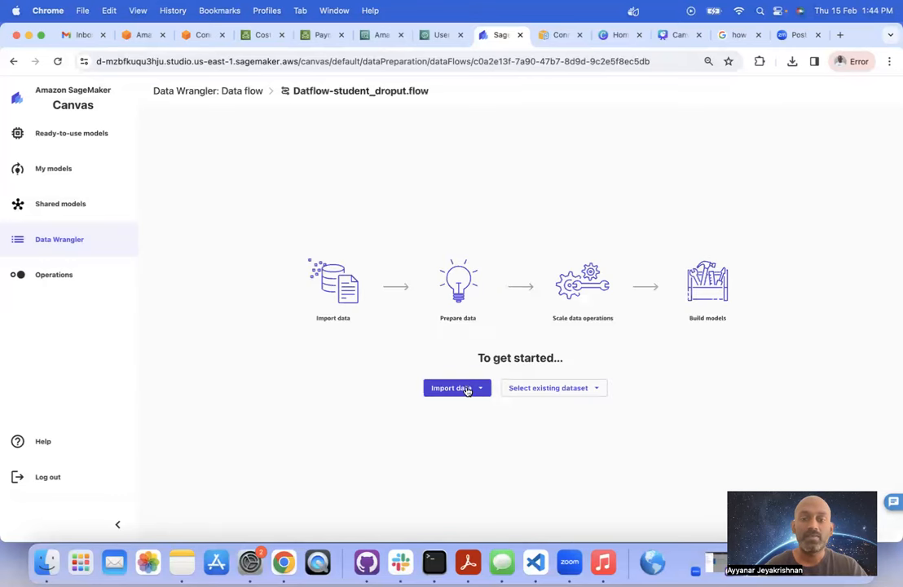
Step: Examine the dataset types offered for importing data and for selecting an existing dataset in the new flow
{"action": "left_click", "coordinate": [467, 391]}
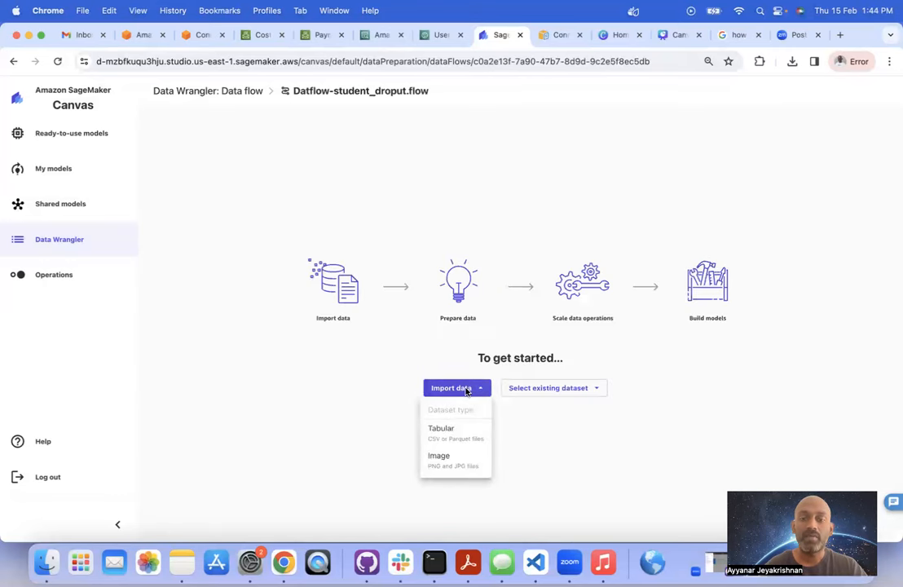
{"action": "left_click", "coordinate": [563, 390]}
{"action": "left_click", "coordinate": [573, 388]}
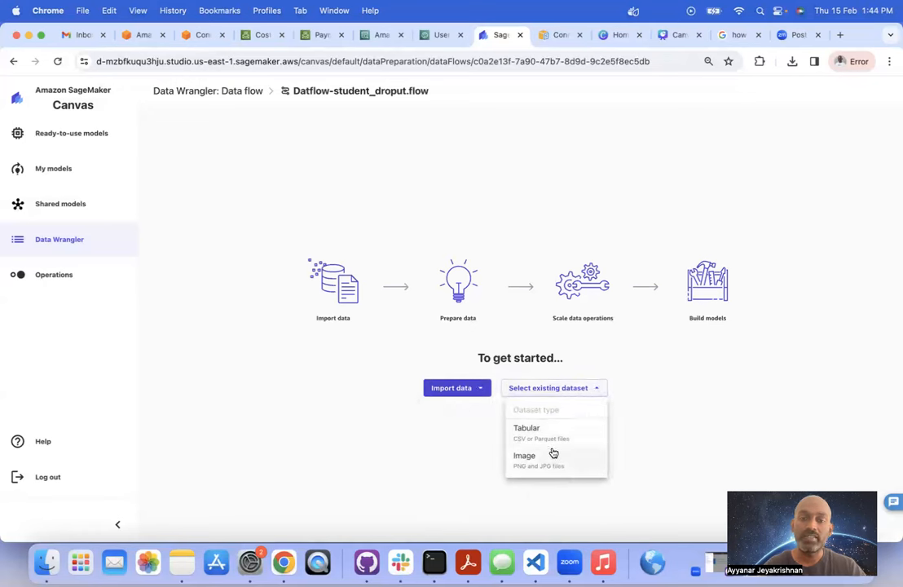
{"action": "left_click", "coordinate": [648, 332]}
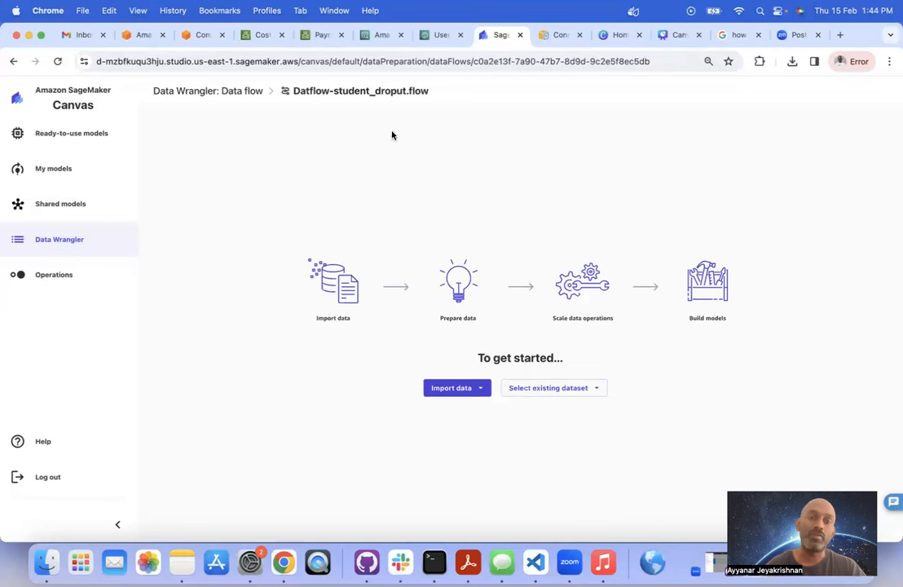
Step: Return to the data flows list and open the existing student-dropout-dataflow.flow with its source node
{"action": "left_click", "coordinate": [242, 92]}
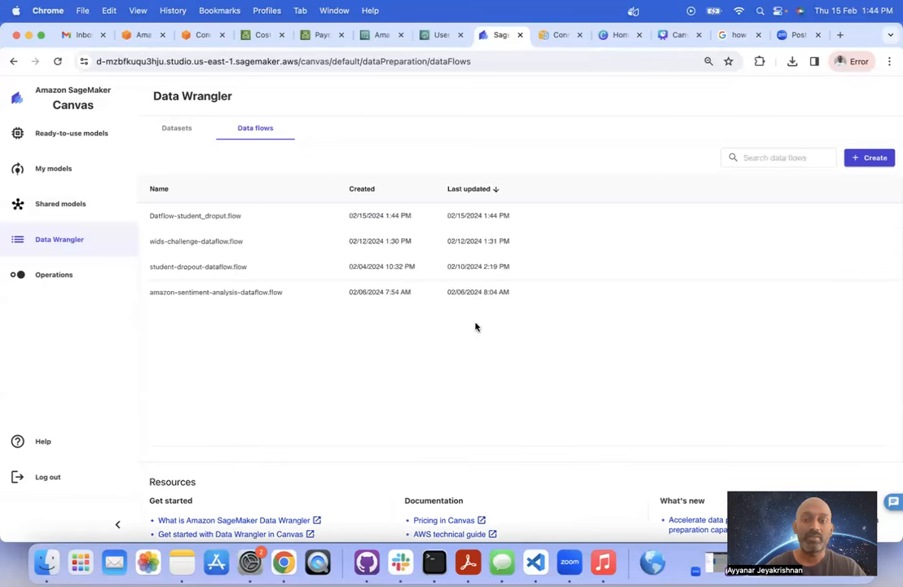
{"action": "left_click", "coordinate": [214, 268]}
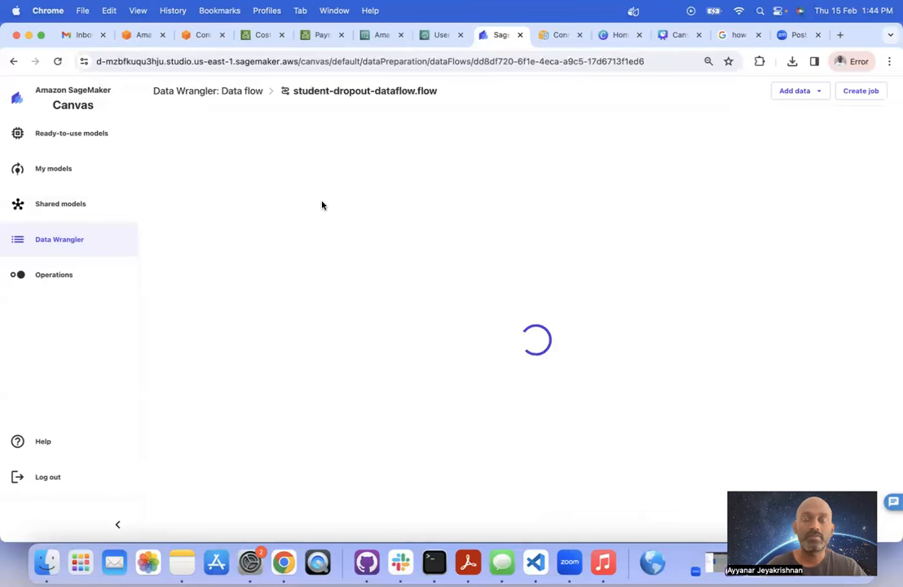
{"action": "left_click", "coordinate": [216, 173]}
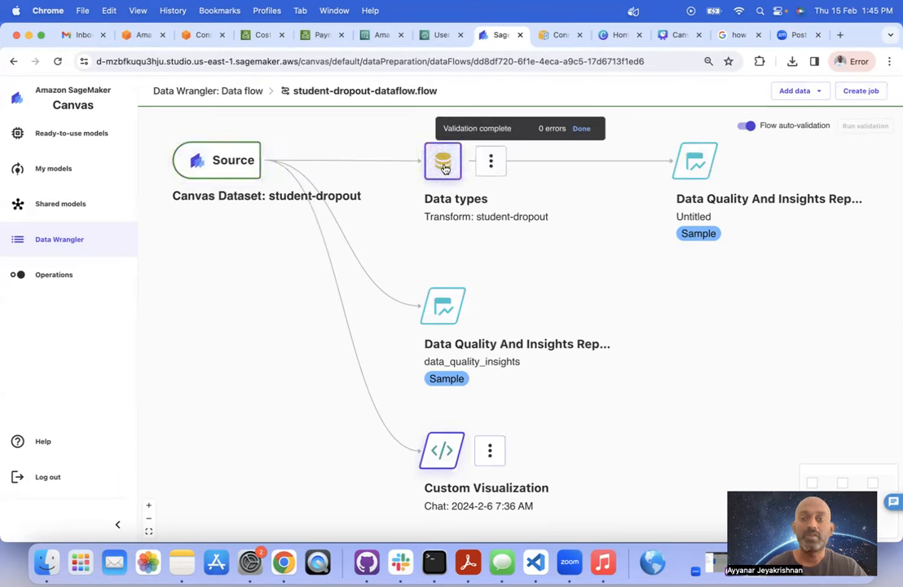
Step: Open the transform view from the flow's Data types node and expand the Data types step's column list
{"action": "left_click", "coordinate": [491, 160]}
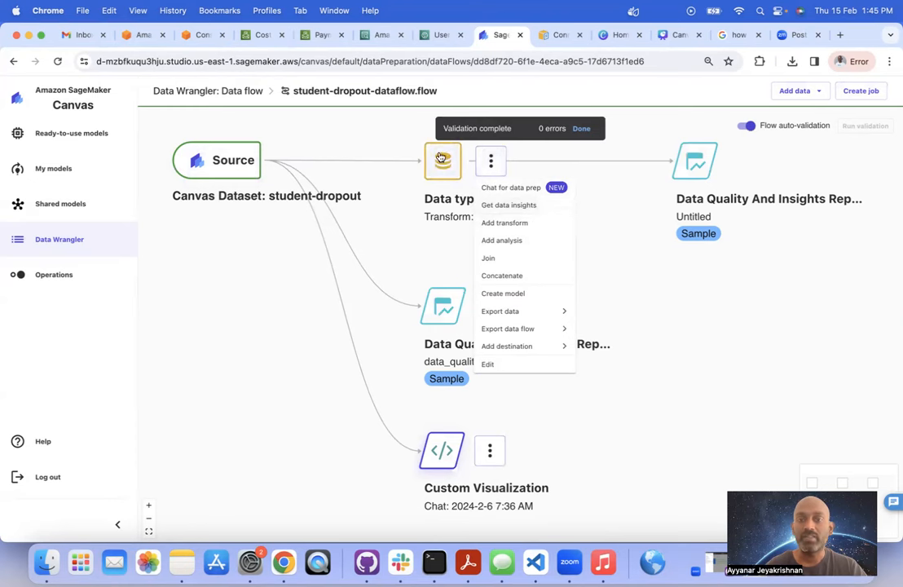
{"action": "left_click", "coordinate": [522, 226]}
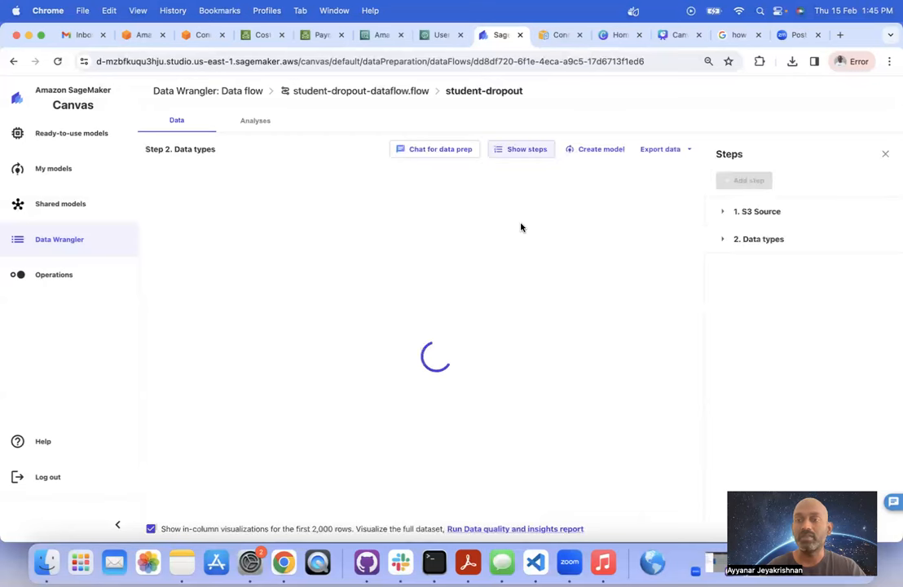
{"action": "left_click", "coordinate": [723, 239]}
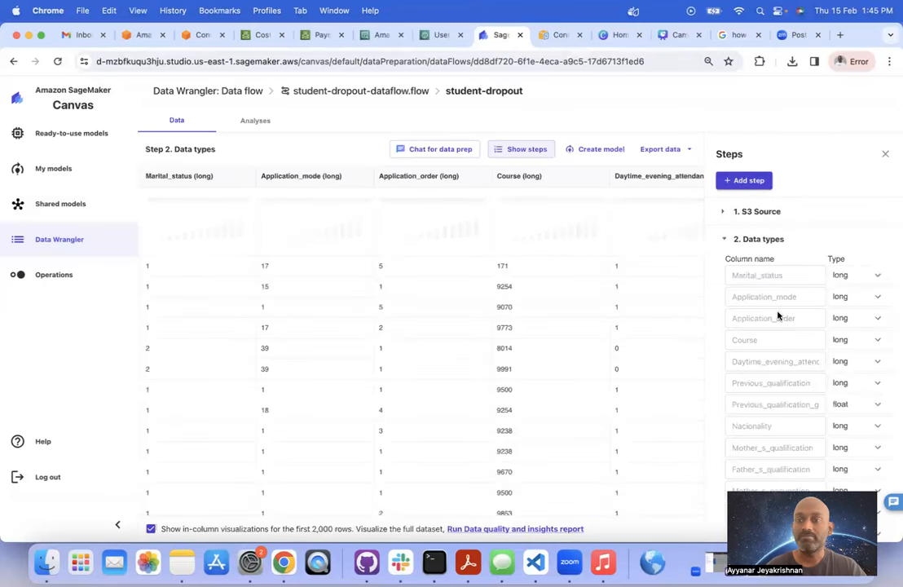
Step: Start adding a step and browse the custom and standard transforms available for the student-dropout data
{"action": "left_click", "coordinate": [748, 180]}
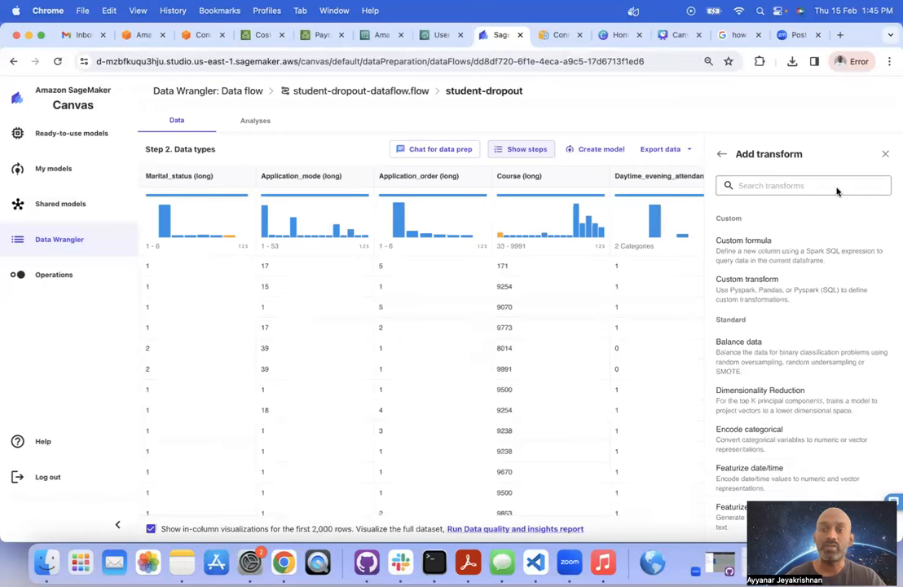
{"action": "left_click_drag", "start_coordinate": [824, 224], "coordinate": [823, 375]}
{"action": "scroll", "coordinate": [823, 377], "scroll_direction": "down", "scroll_amount": 1}
{"action": "scroll", "coordinate": [823, 377], "scroll_direction": "down", "scroll_amount": 12}
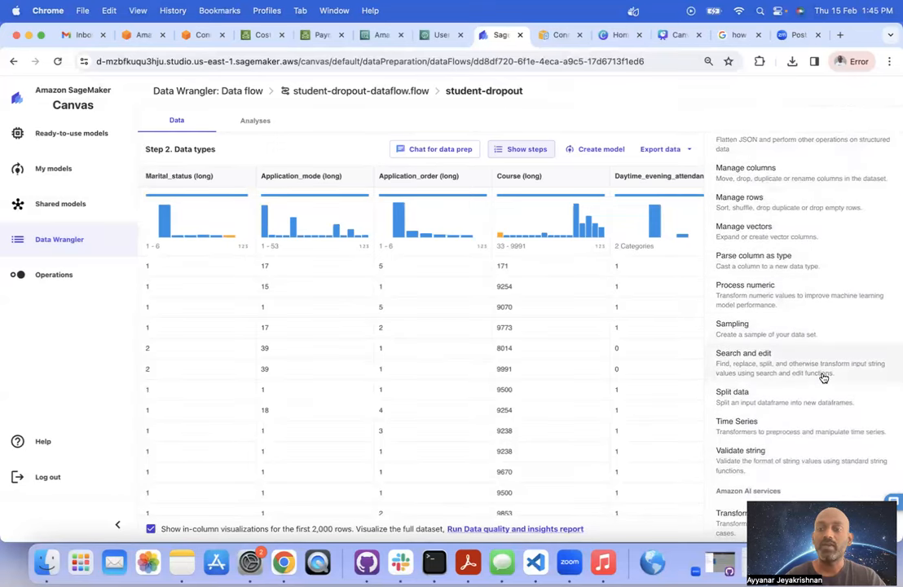
{"action": "scroll", "coordinate": [824, 377], "scroll_direction": "up", "scroll_amount": 8}
{"action": "scroll", "coordinate": [823, 378], "scroll_direction": "up", "scroll_amount": 6}
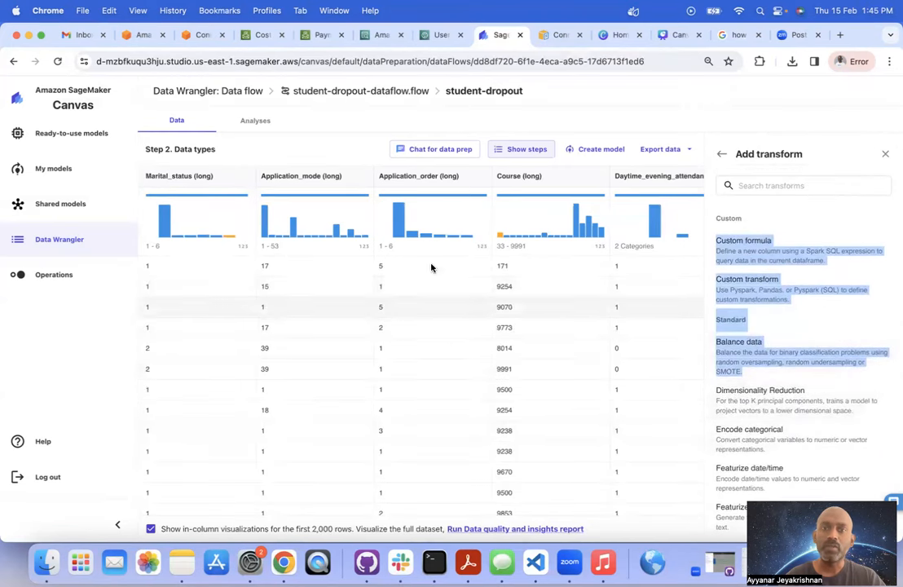
Step: Open Chat for data prep and ask "How many student are from international"
{"action": "left_click", "coordinate": [455, 154]}
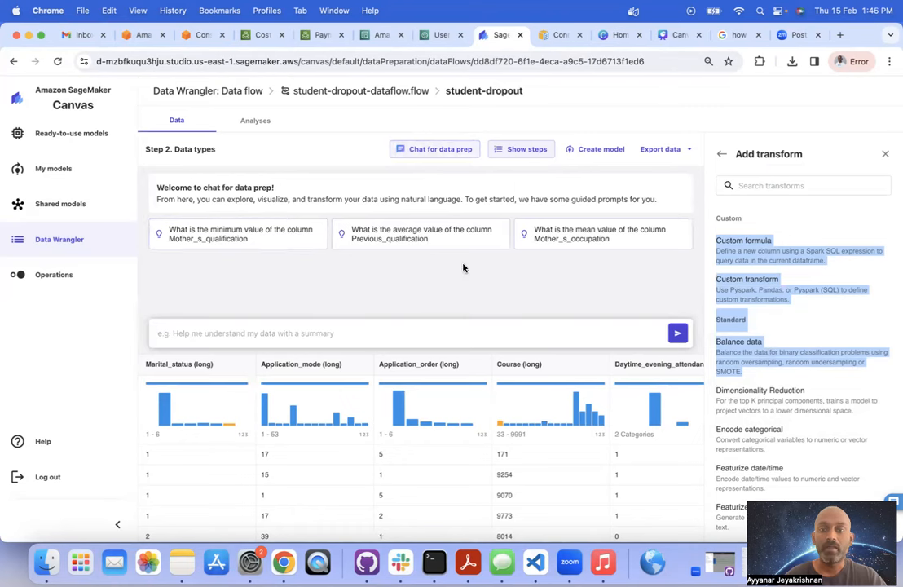
{"action": "left_click", "coordinate": [463, 330]}
{"action": "type", "text": "How many student are from int"}
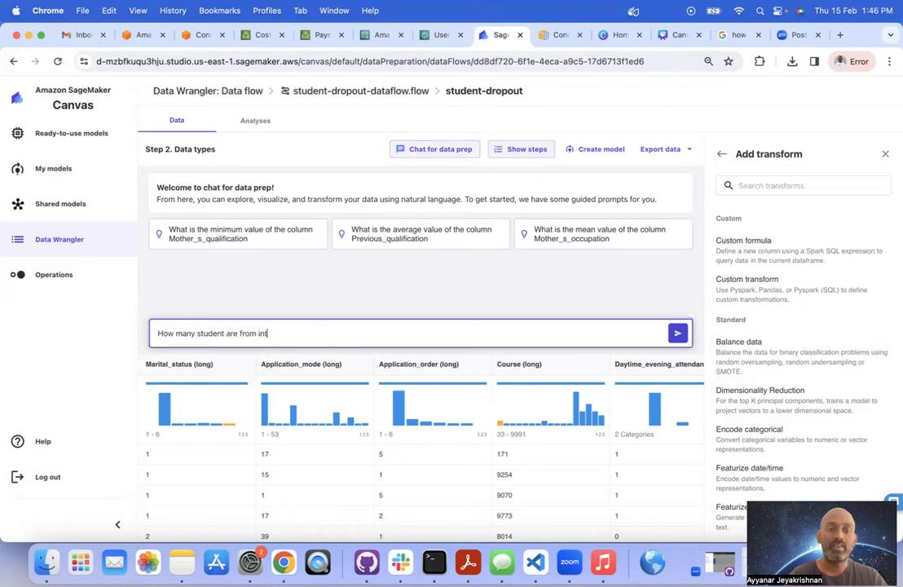
{"action": "type", "text": "ernational"}
{"action": "key", "text": "Return"}
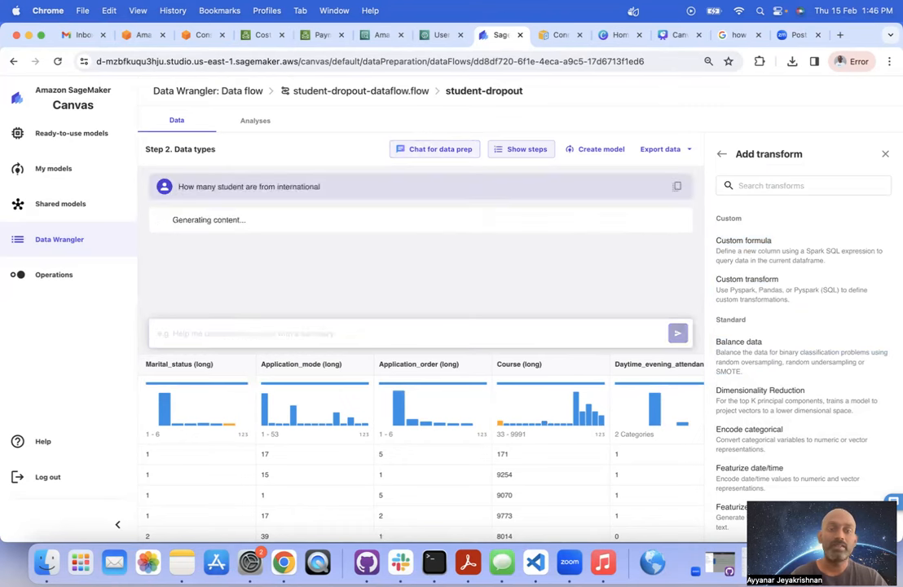
Step: In a new browser tab, open Google Drive, search for "student", and open the student-dropout spreadsheet
{"action": "left_click", "coordinate": [839, 35]}
{"action": "type", "text": "dr"}
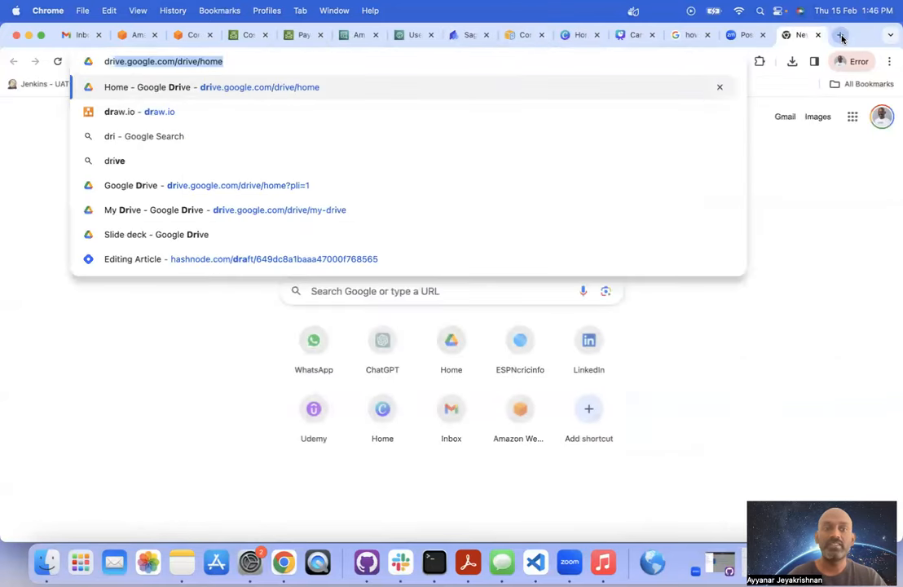
{"action": "key", "text": "Return"}
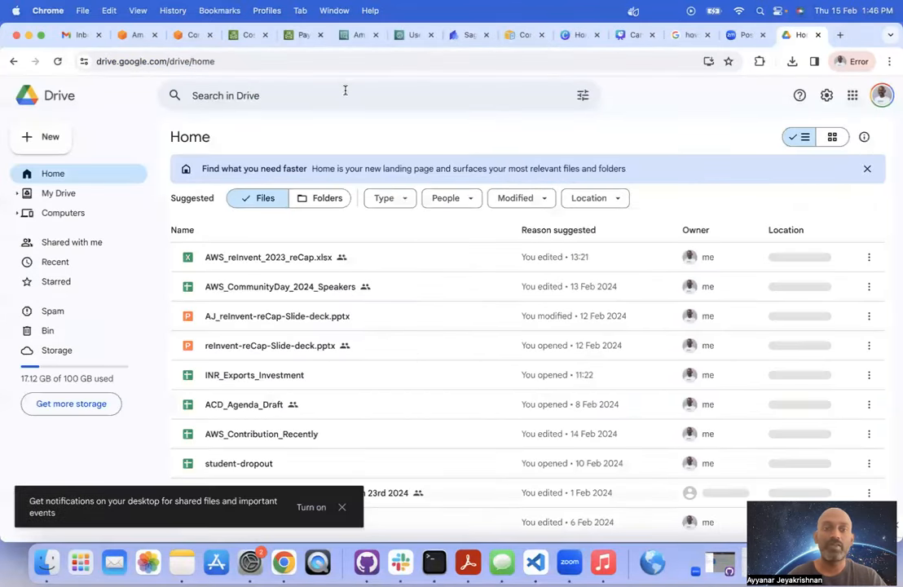
{"action": "left_click", "coordinate": [344, 90]}
{"action": "type", "text": "student"}
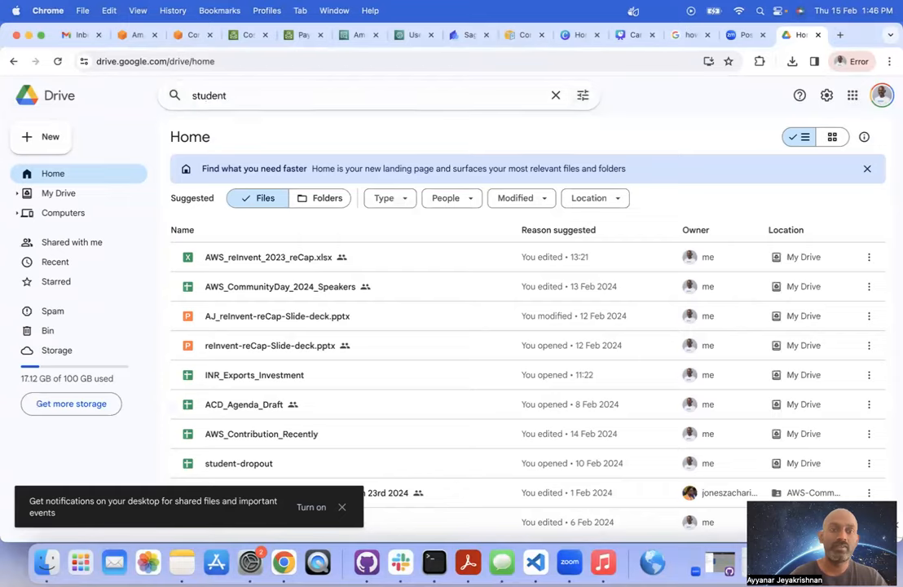
{"action": "key", "text": "Return"}
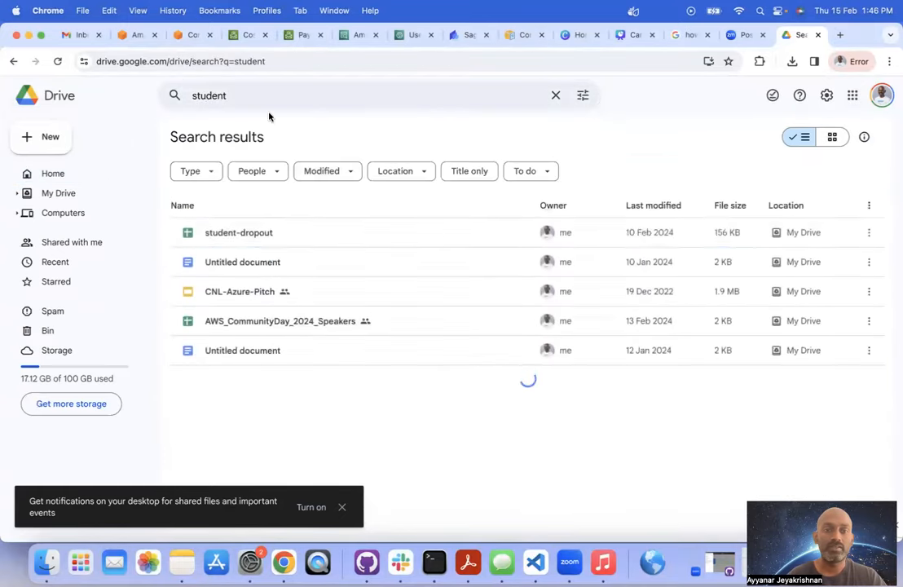
{"action": "double_click", "coordinate": [239, 234]}
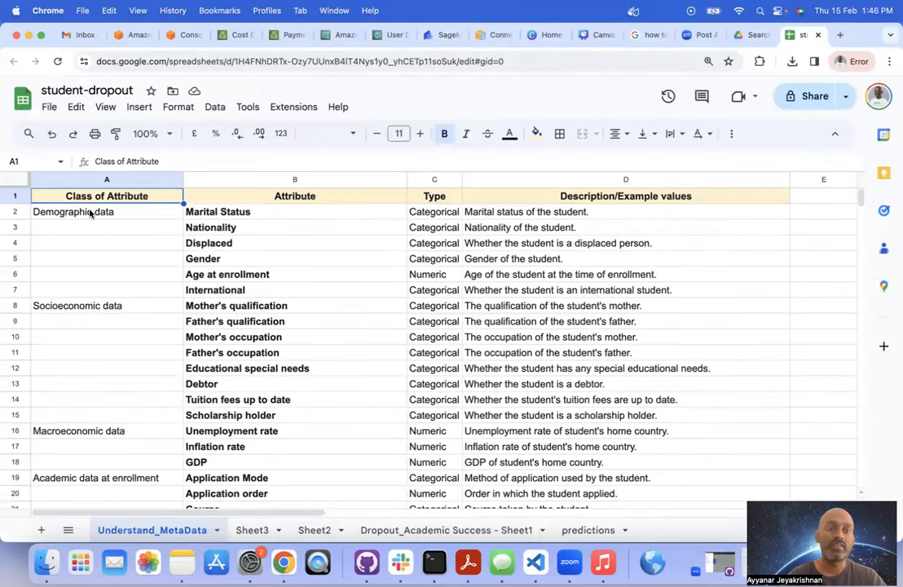
Step: Review the demographic attributes in the Understand_MetaData sheet, from Marital Status down to International
{"action": "left_click_drag", "start_coordinate": [90, 213], "coordinate": [88, 286]}
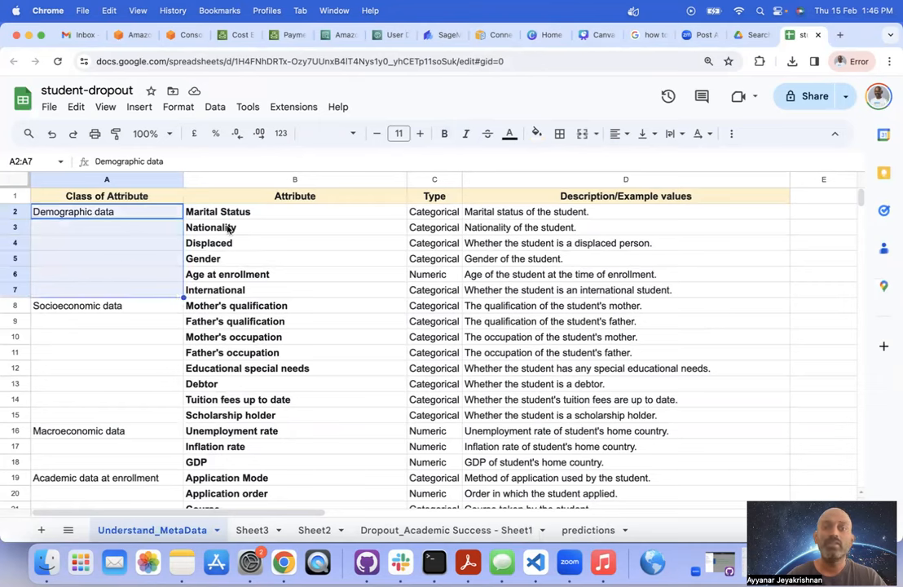
{"action": "left_click", "coordinate": [268, 218]}
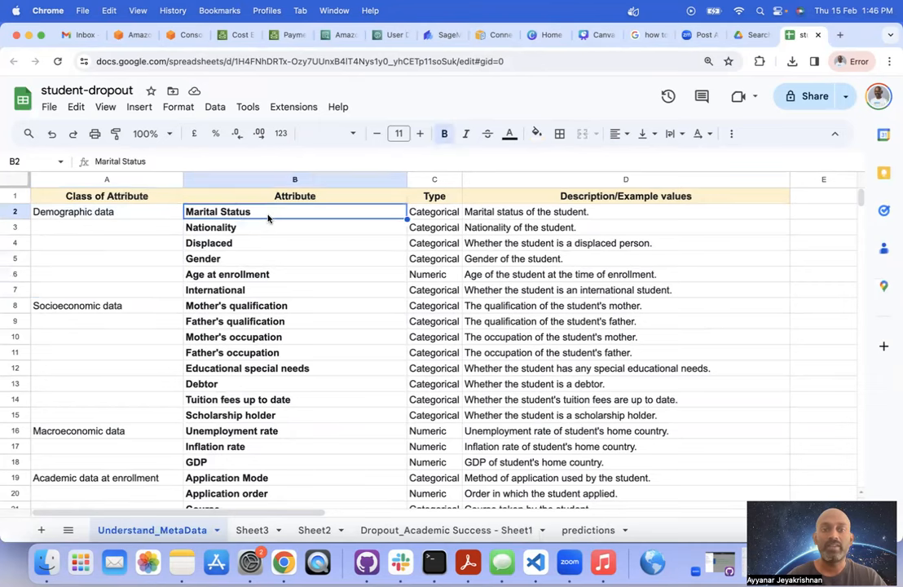
{"action": "left_click", "coordinate": [263, 231]}
{"action": "left_click", "coordinate": [258, 246]}
{"action": "left_click", "coordinate": [252, 262]}
{"action": "key", "text": "Down"}
{"action": "key", "text": "Down"}
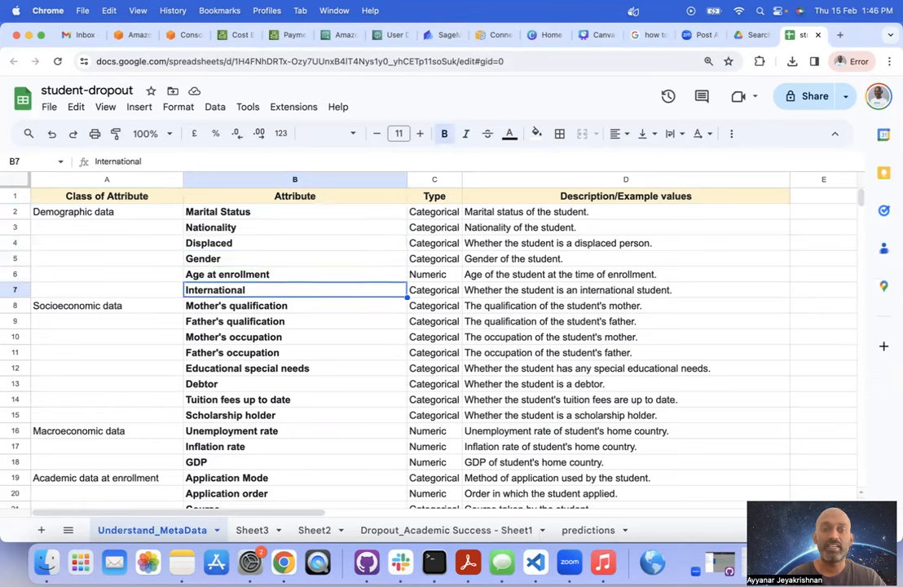
Step: Review the remaining attributes in the Understand_MetaData sheet, from Mother's qualification down to Target, and select the whole table A1:D38
{"action": "key", "text": "Down"}
{"action": "key", "text": "Down"}
{"action": "key", "text": "Down"}
{"action": "key", "text": "Down"}
{"action": "key", "text": "Down"}
{"action": "key", "text": "Down"}
{"action": "key", "text": "Down"}
{"action": "key", "text": "Down"}
{"action": "key", "text": "Down"}
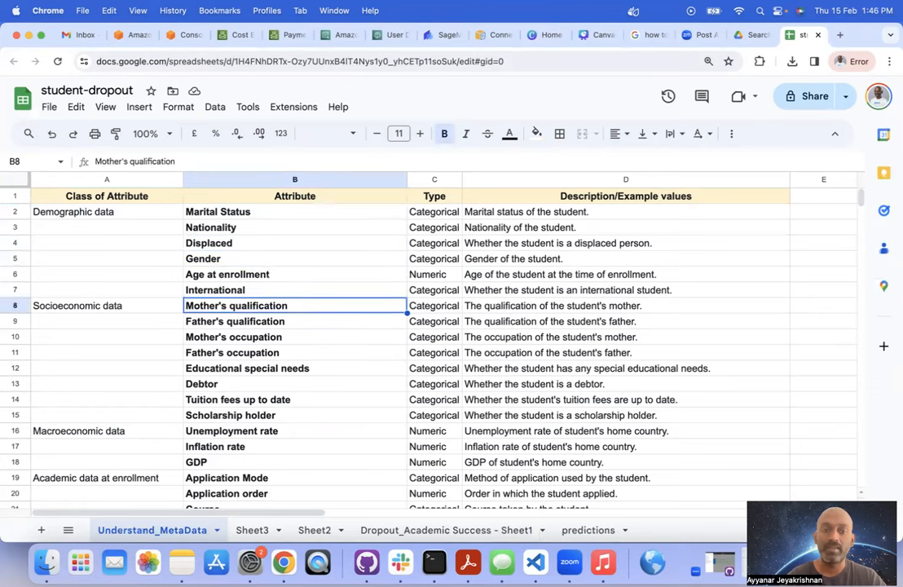
{"action": "left_click", "coordinate": [77, 307]}
{"action": "key", "text": "Down"}
{"action": "key", "text": "Down"}
{"action": "key", "text": "Down"}
{"action": "key", "text": "Down"}
{"action": "key", "text": "Down"}
{"action": "key", "text": "Down"}
{"action": "key", "text": "Down"}
{"action": "key", "text": "Down"}
{"action": "key", "text": "Down"}
{"action": "key", "text": "Down"}
{"action": "key", "text": "Down"}
{"action": "key", "text": "Down"}
{"action": "key", "text": "Down"}
{"action": "key", "text": "Down"}
{"action": "key", "text": "Down"}
{"action": "key", "text": "Down"}
{"action": "key", "text": "Down"}
{"action": "key", "text": "Down"}
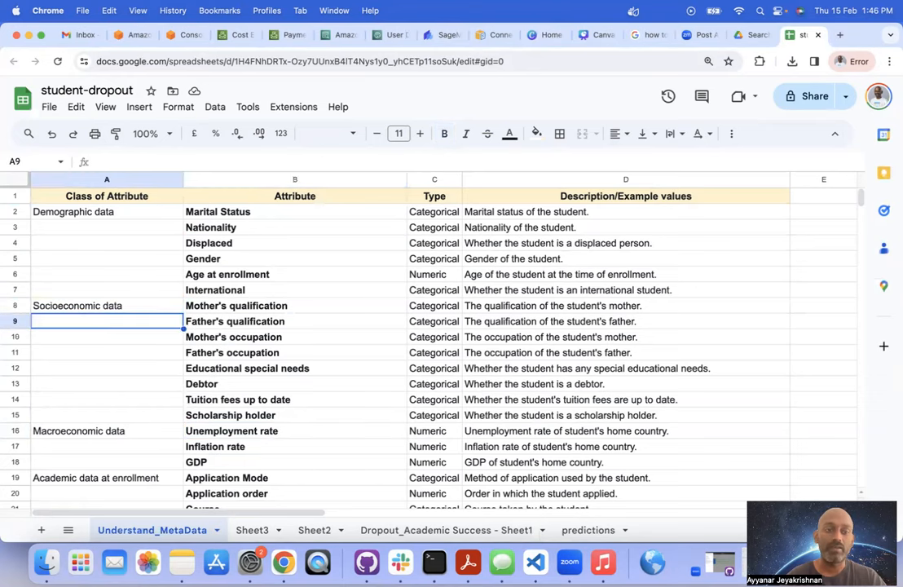
{"action": "key", "text": "Down"}
{"action": "key", "text": "Down"}
{"action": "key", "text": "Down"}
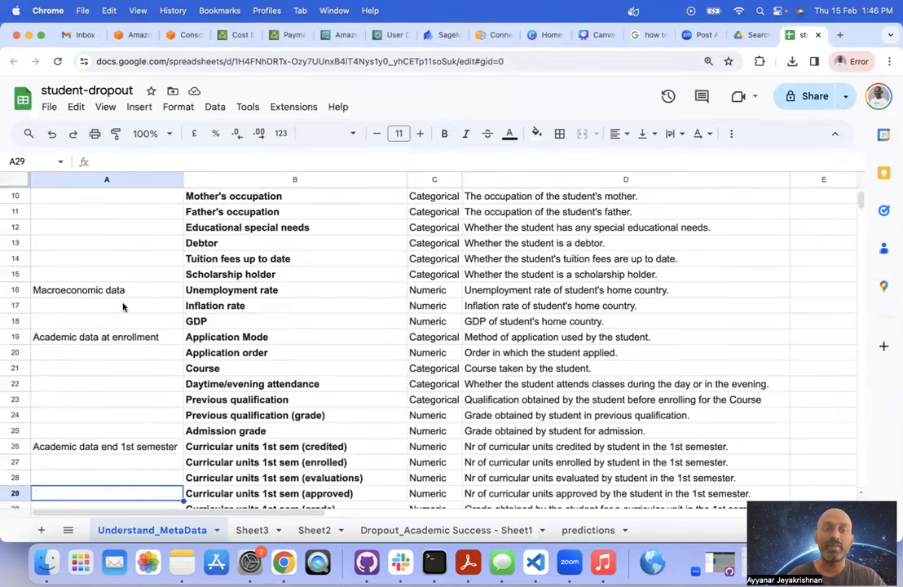
{"action": "key", "text": "Down"}
{"action": "key", "text": "Down"}
{"action": "key", "text": "Down"}
{"action": "key", "text": "Down"}
{"action": "key", "text": "Down"}
{"action": "key", "text": "Down"}
{"action": "key", "text": "Down"}
{"action": "key", "text": "Down"}
{"action": "key", "text": "Down"}
{"action": "key", "text": "Down"}
{"action": "key", "text": "Down"}
{"action": "key", "text": "Down"}
{"action": "key", "text": "Down"}
{"action": "key", "text": "Down"}
{"action": "key", "text": "Down"}
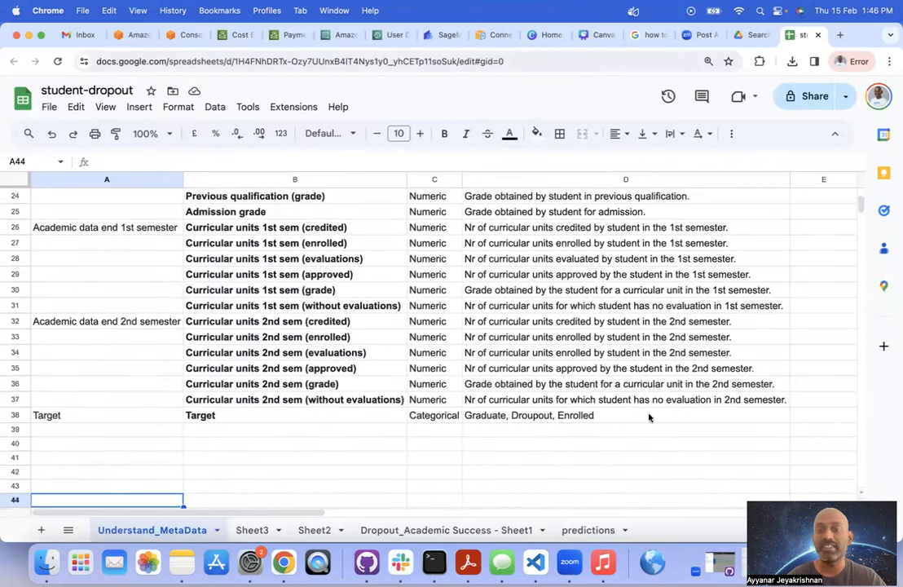
{"action": "left_click_drag", "start_coordinate": [615, 408], "coordinate": [74, 200]}
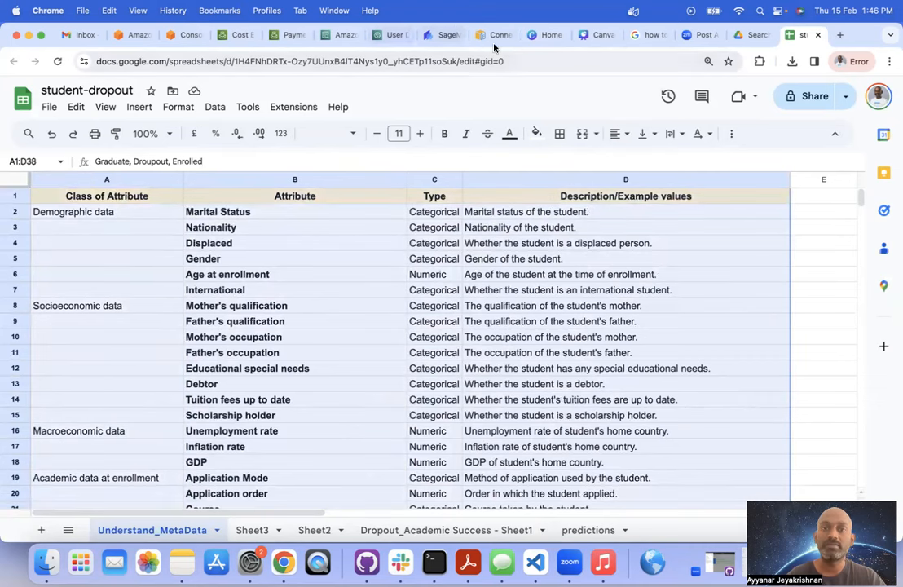
Step: Return to SageMaker Canvas and show the SQL code behind the international students answer
{"action": "left_click", "coordinate": [442, 34]}
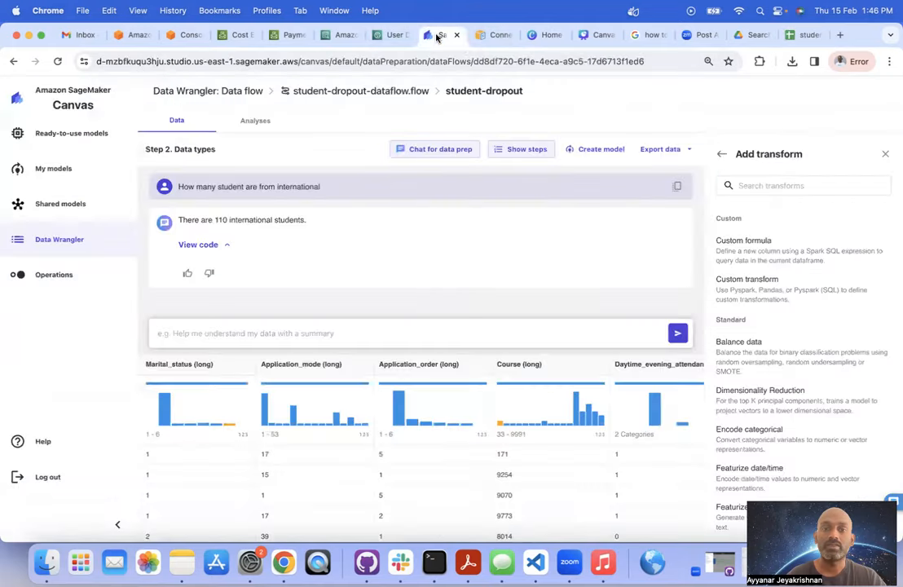
{"action": "left_click", "coordinate": [209, 244]}
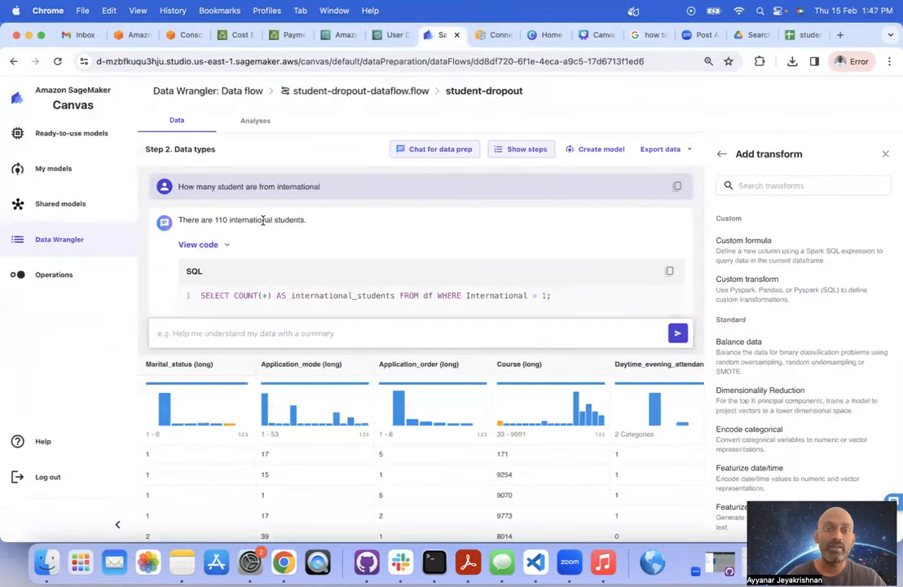
{"action": "triple_click", "coordinate": [186, 221]}
Step: Ask the data prep chat "give me the total number of rows and colums"
{"action": "left_click", "coordinate": [323, 334]}
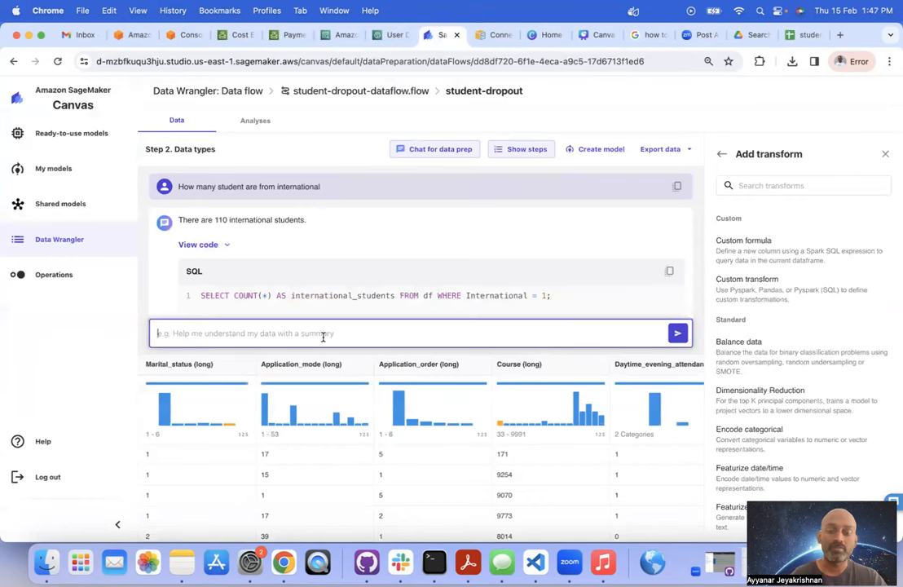
{"action": "type", "text": "give me the to"}
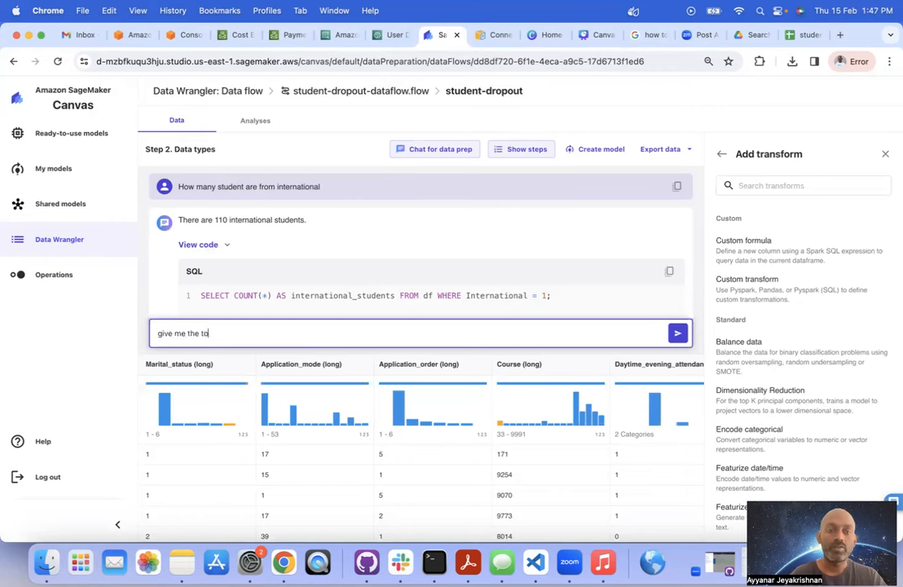
{"action": "type", "text": "tal number of rows and coumn"}
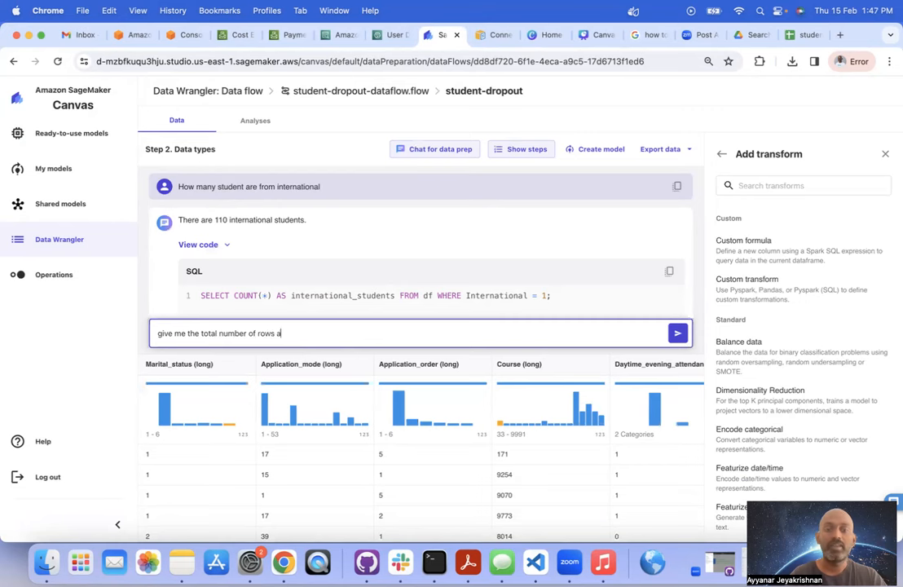
{"action": "key", "text": "BackSpace"}
{"action": "key", "text": "BackSpace"}
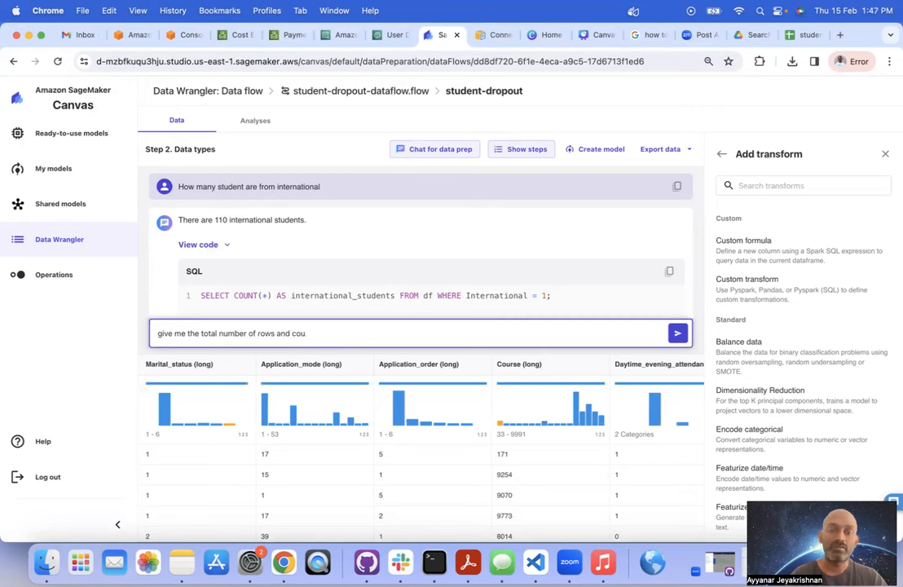
{"action": "type", "text": "ums"}
{"action": "key", "text": "Return"}
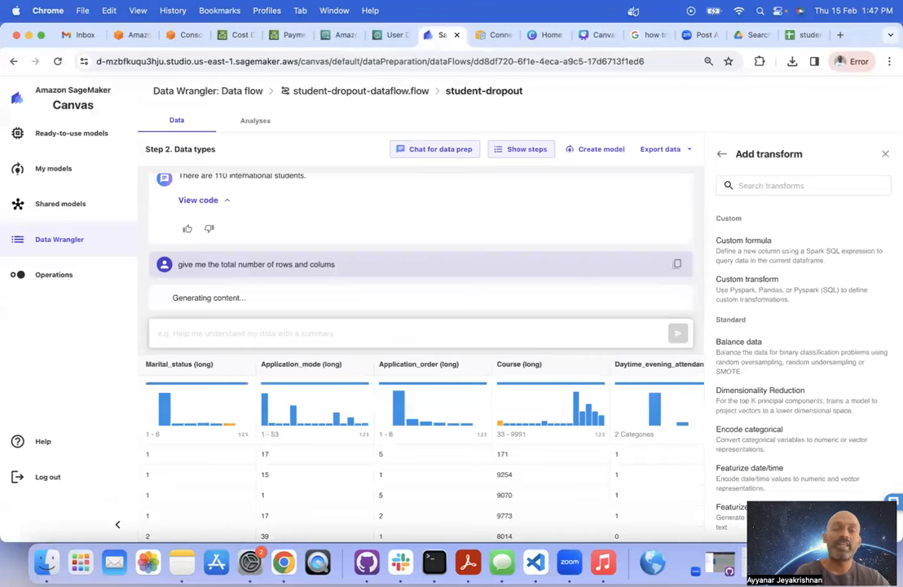
Step: Examine the chat's answer on the total rows and columns together with the SQL code behind it
{"action": "left_click", "coordinate": [210, 201]}
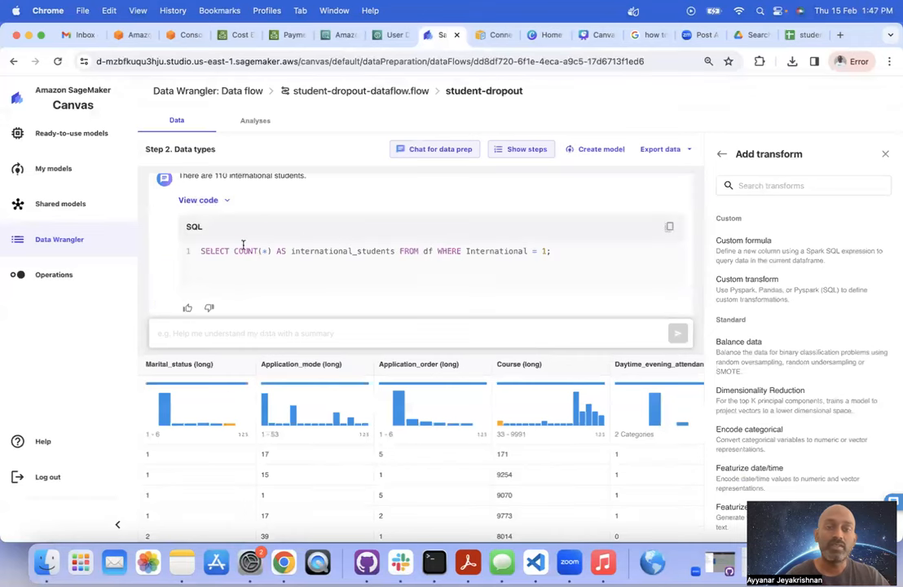
{"action": "left_click", "coordinate": [214, 201]}
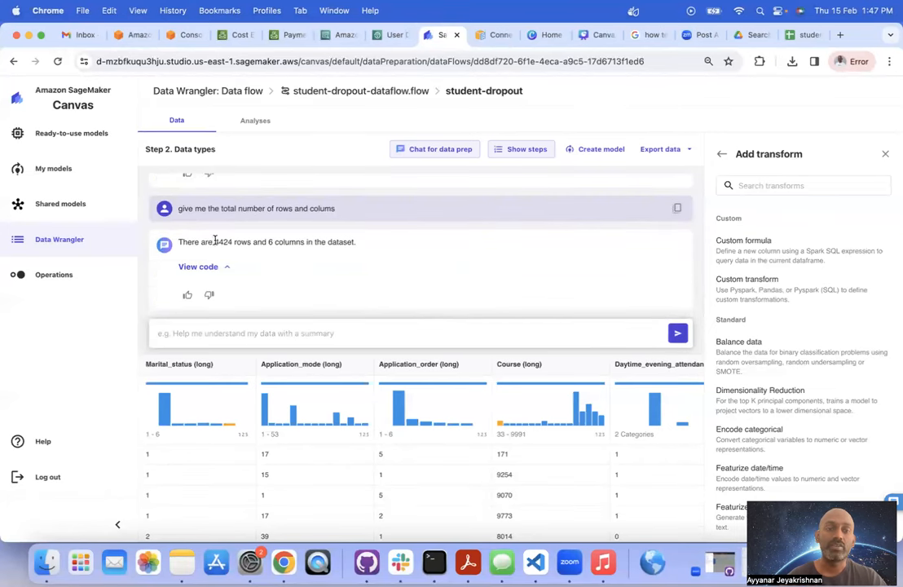
{"action": "left_click", "coordinate": [204, 268]}
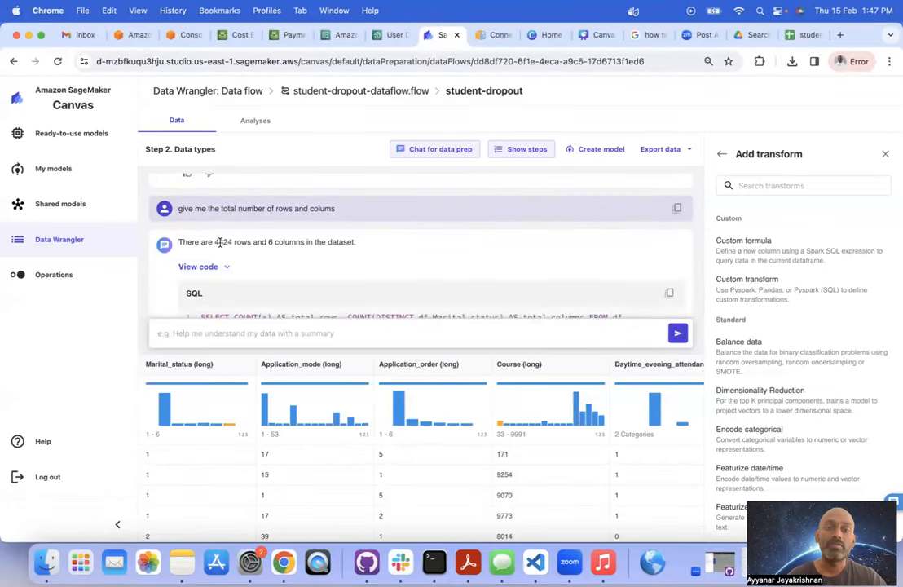
{"action": "left_click_drag", "start_coordinate": [216, 241], "coordinate": [235, 242]}
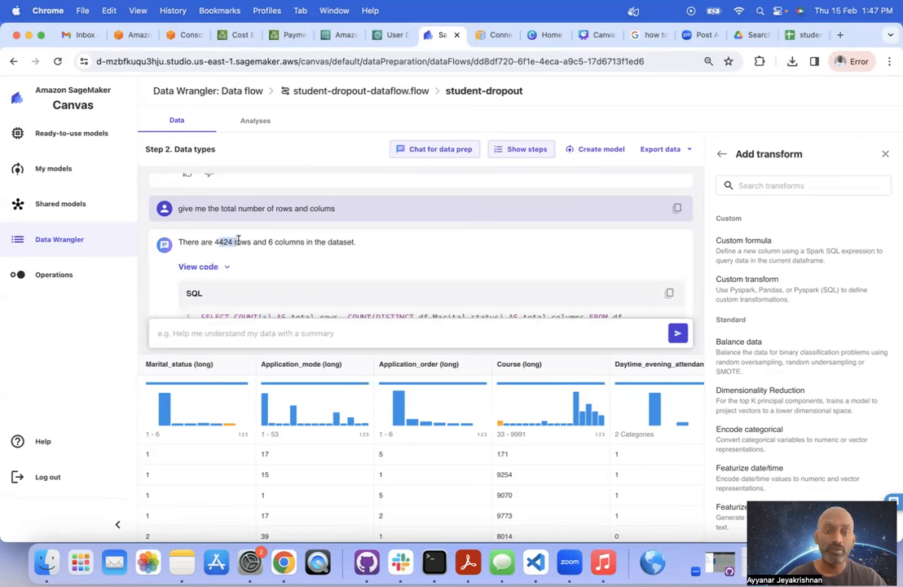
{"action": "left_click", "coordinate": [279, 240]}
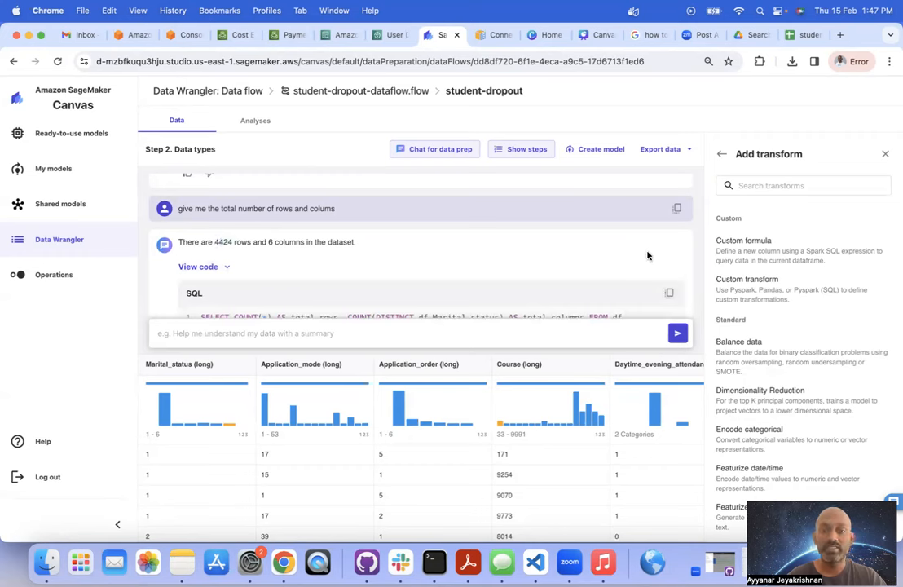
{"action": "scroll", "coordinate": [648, 256], "scroll_direction": "down", "scroll_amount": 2}
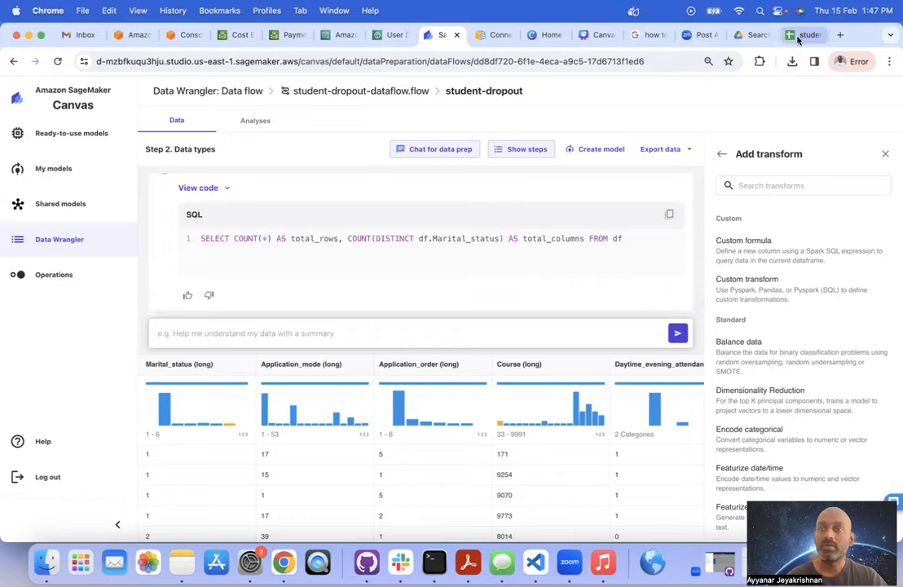
Step: Copy the Gender attribute name from the Understand_MetaData sheet of the student-dropout spreadsheet
{"action": "left_click", "coordinate": [798, 38]}
{"action": "left_click", "coordinate": [268, 260]}
{"action": "key", "text": "ctrl+c"}
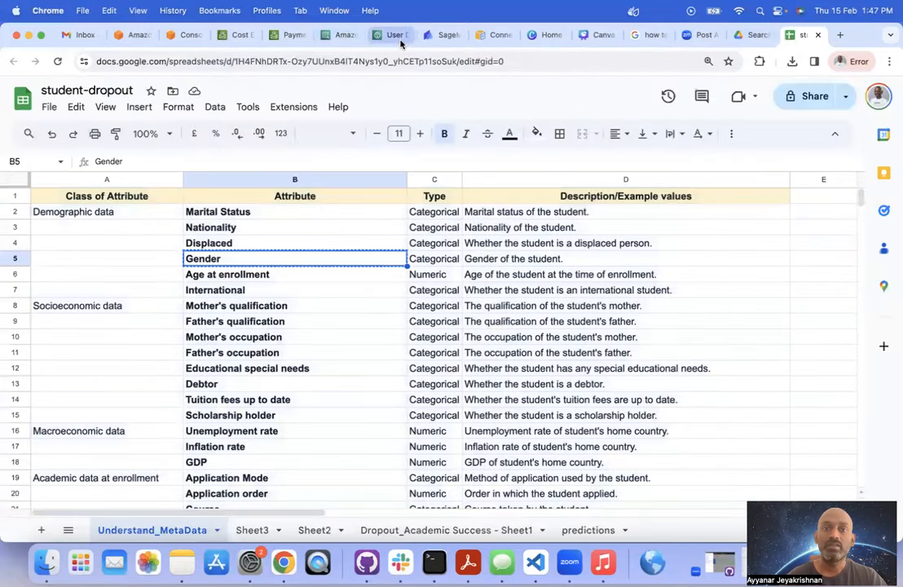
Step: Go back to SageMaker Canvas and ask the data prep chat "give me the proportion of the Gender"
{"action": "left_click", "coordinate": [397, 36]}
{"action": "left_click", "coordinate": [330, 36]}
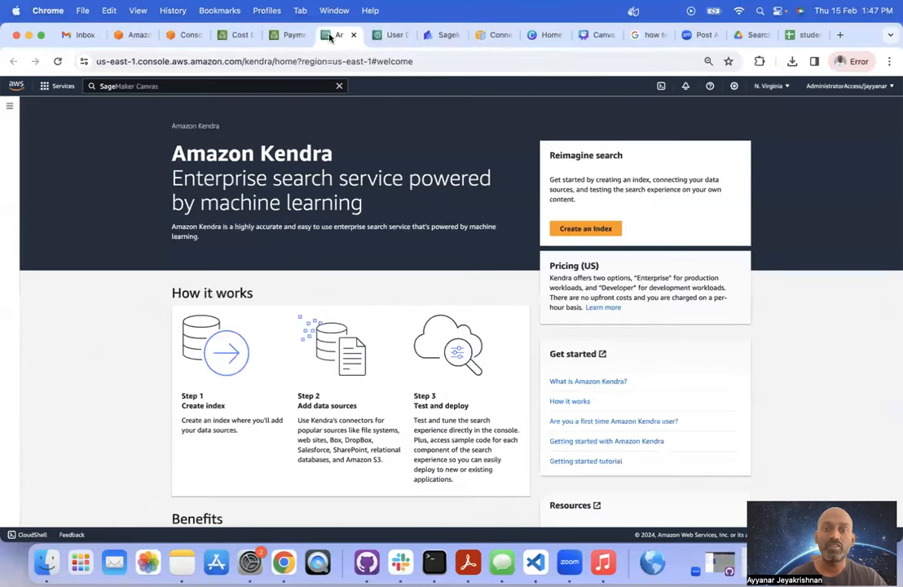
{"action": "left_click", "coordinate": [449, 35]}
{"action": "left_click", "coordinate": [315, 326]}
{"action": "type", "text": "h"}
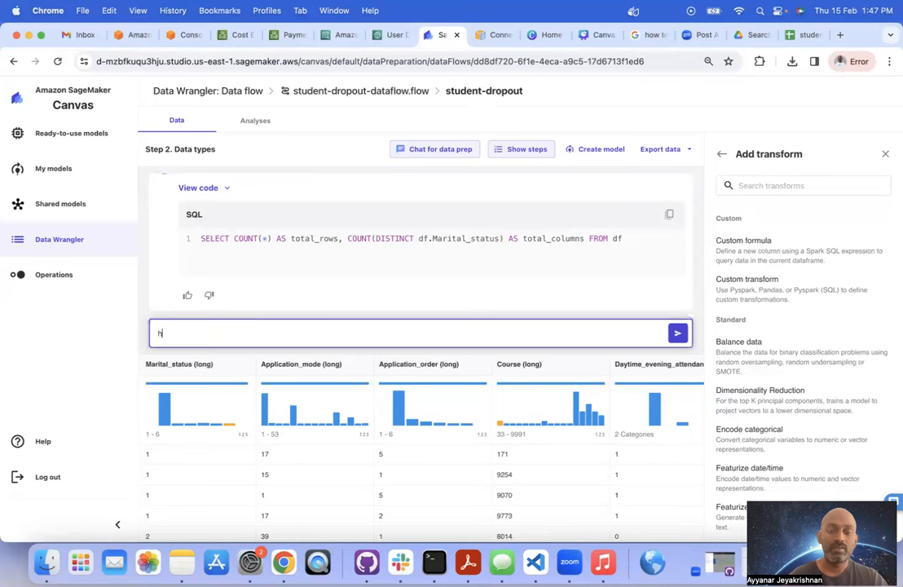
{"action": "key", "text": "BackSpace"}
{"action": "type", "text": "give me"}
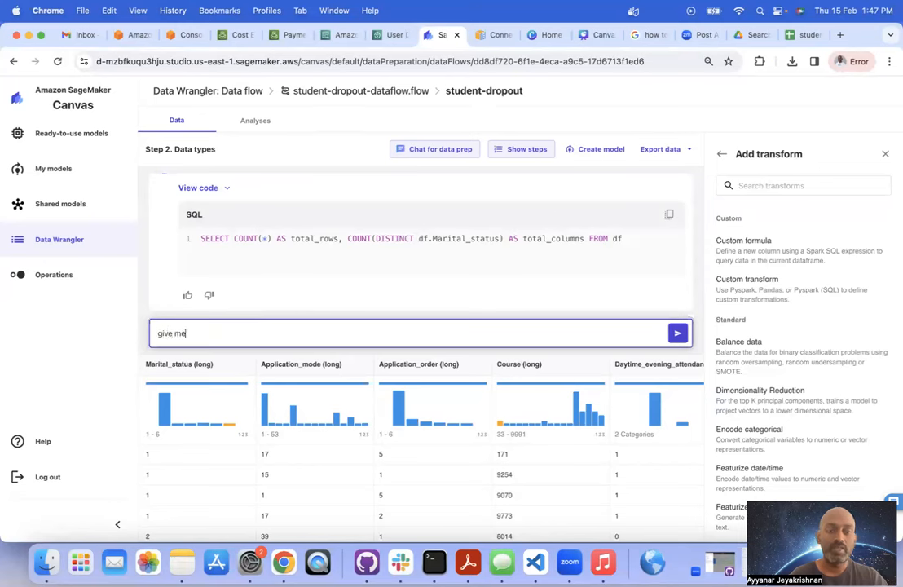
{"action": "type", "text": " the proportion of the Gender"}
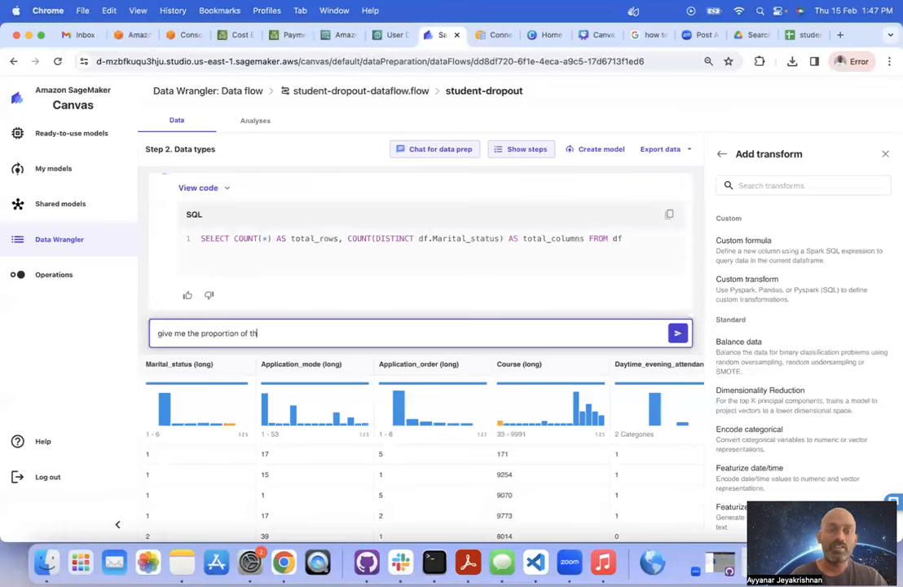
{"action": "key", "text": "Return"}
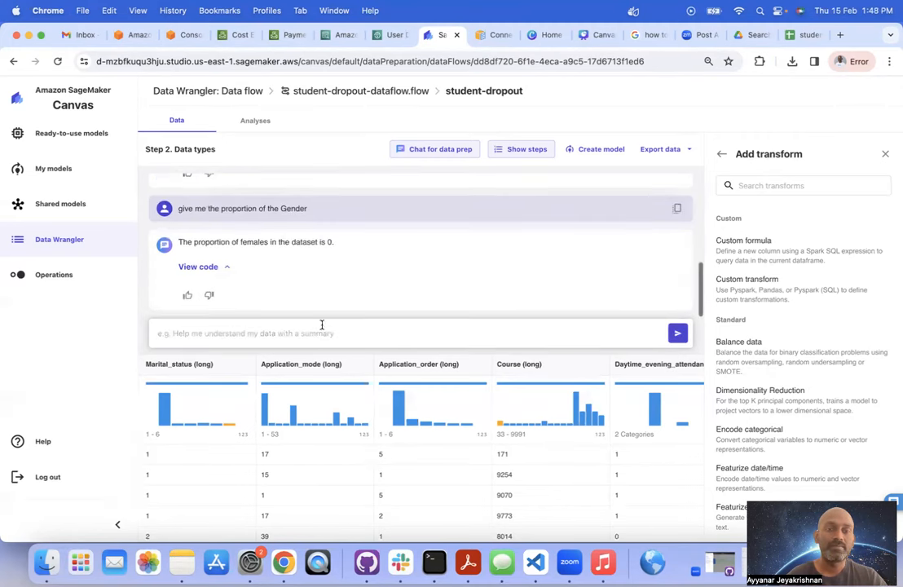
Step: Examine the SQL code behind the gender proportion answer and look back over the earlier chat questions
{"action": "left_click", "coordinate": [198, 267]}
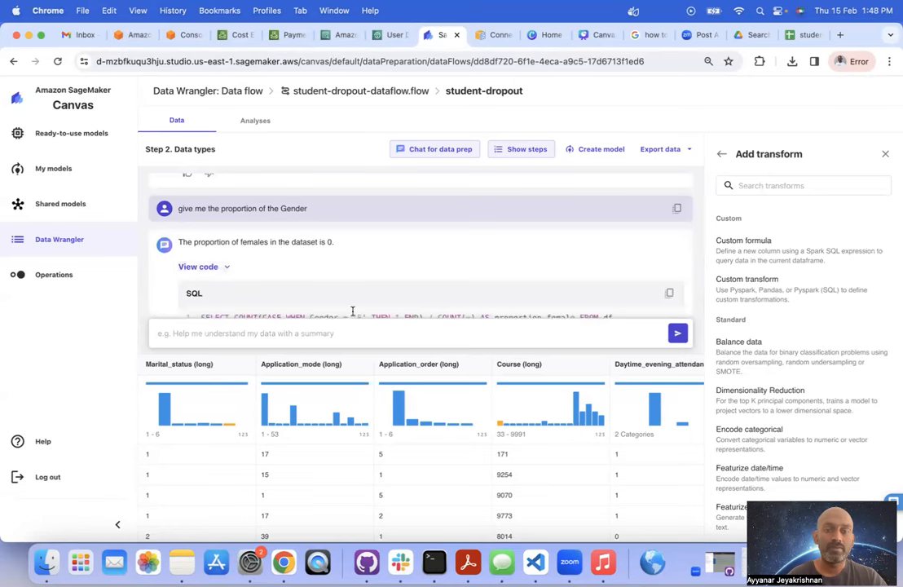
{"action": "scroll", "coordinate": [427, 272], "scroll_direction": "down", "scroll_amount": 2}
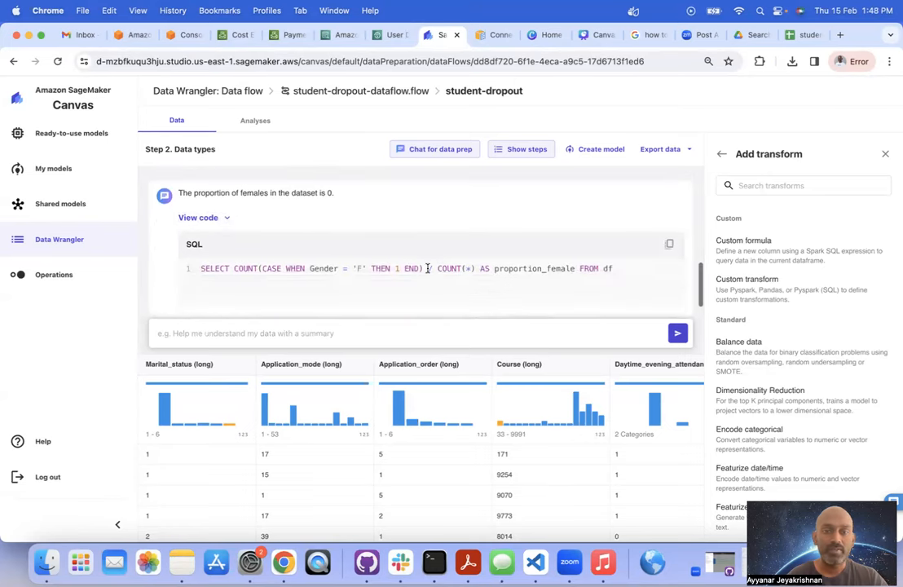
{"action": "scroll", "coordinate": [428, 269], "scroll_direction": "down", "scroll_amount": 1}
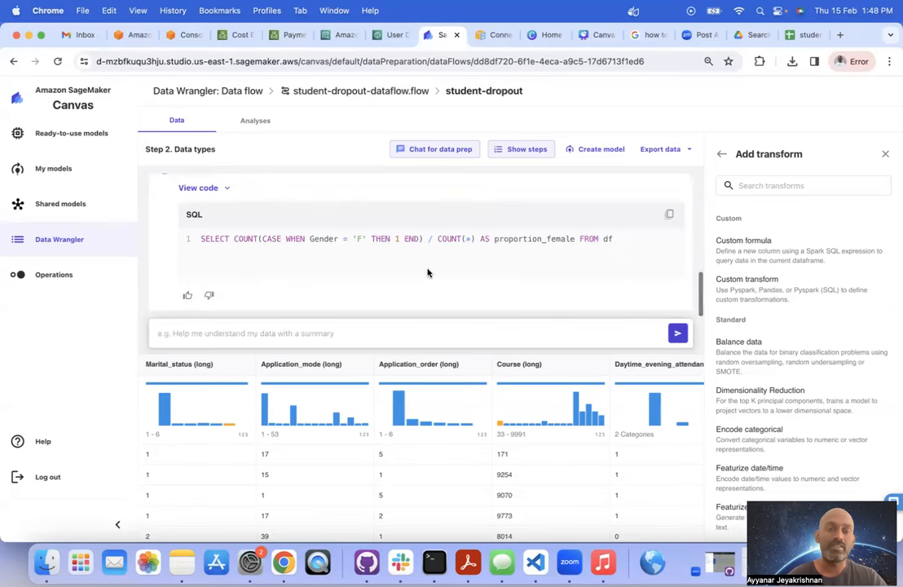
{"action": "scroll", "coordinate": [428, 273], "scroll_direction": "up", "scroll_amount": 5}
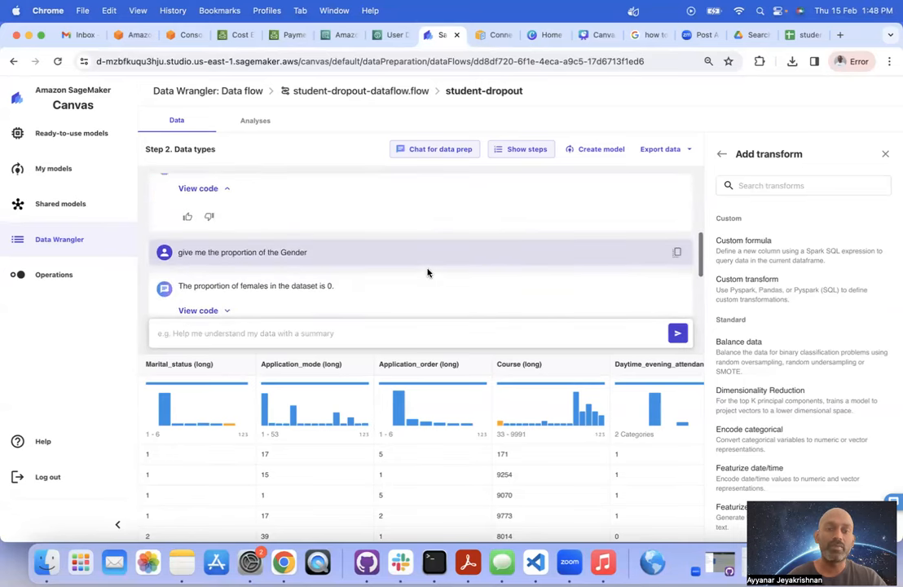
{"action": "scroll", "coordinate": [427, 272], "scroll_direction": "up", "scroll_amount": 5}
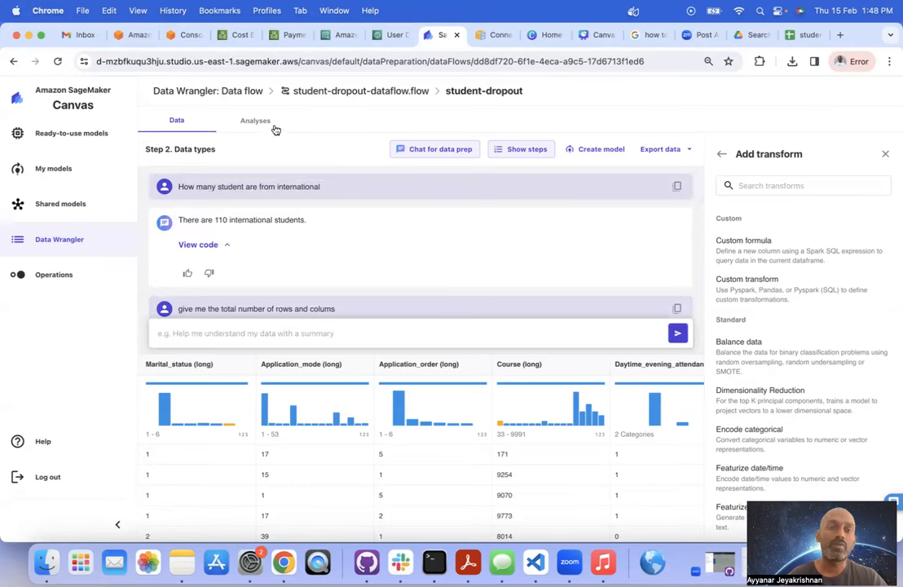
Step: Check the analyses of the student-dropout data and go back to the student-dropout-dataflow.flow graph
{"action": "left_click", "coordinate": [255, 122]}
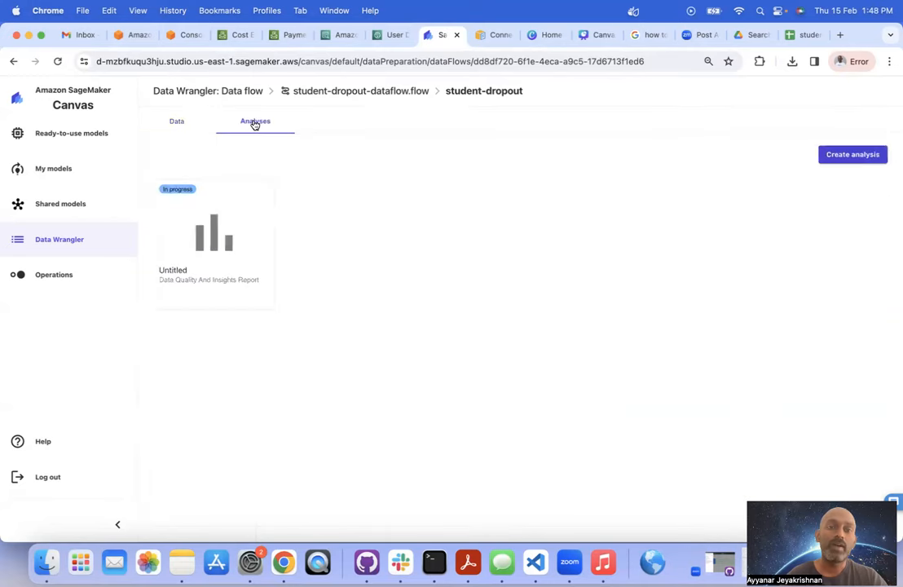
{"action": "left_click", "coordinate": [356, 90]}
{"action": "mouse_move", "coordinate": [436, 319]}
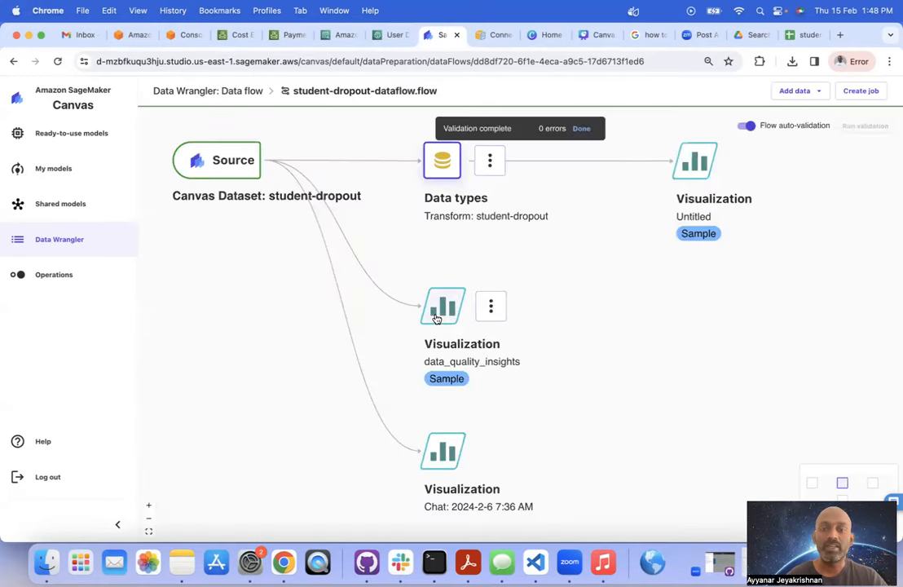
Step: Look over the actions available for the Data types node and close the list without choosing any
{"action": "left_click", "coordinate": [490, 161]}
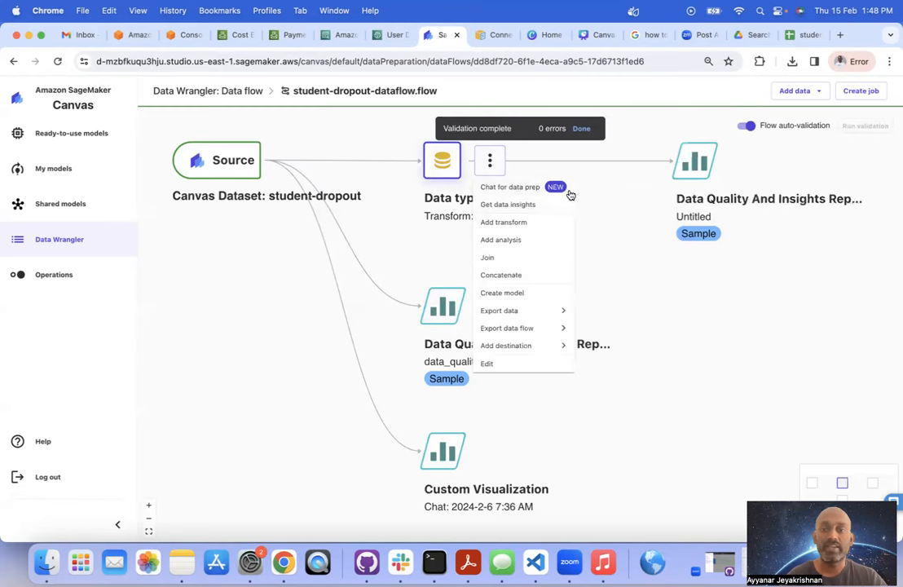
{"action": "left_click", "coordinate": [591, 252]}
{"action": "left_click", "coordinate": [490, 163]}
{"action": "left_click", "coordinate": [635, 328]}
Step: Open the data_quality_insights report from the data flow and highlight its problem type
{"action": "mouse_move", "coordinate": [470, 324]}
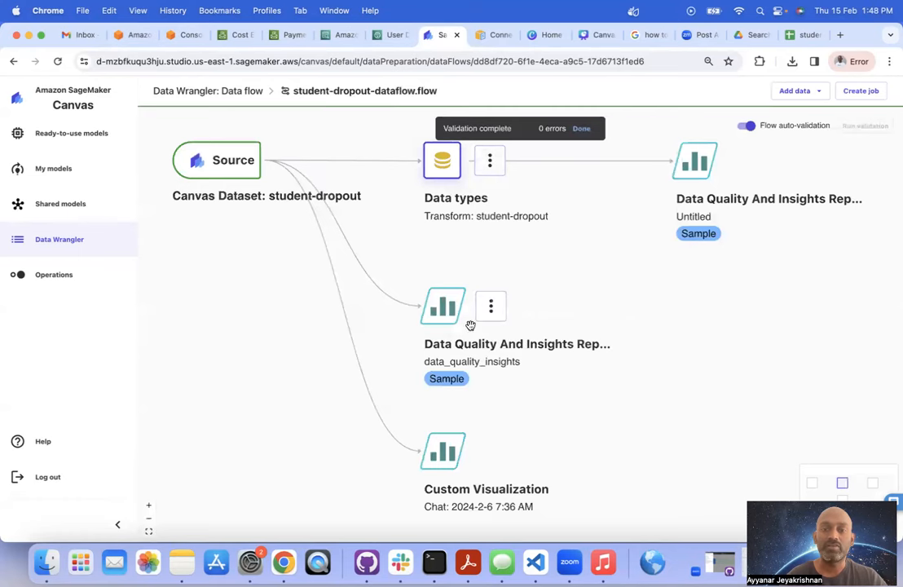
{"action": "left_click", "coordinate": [443, 310]}
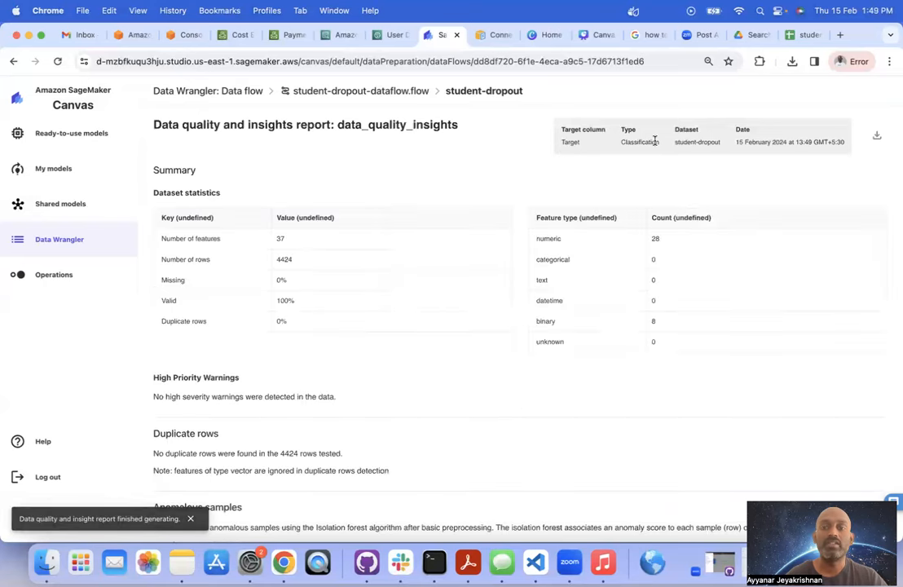
{"action": "left_click_drag", "start_coordinate": [659, 143], "coordinate": [620, 141]}
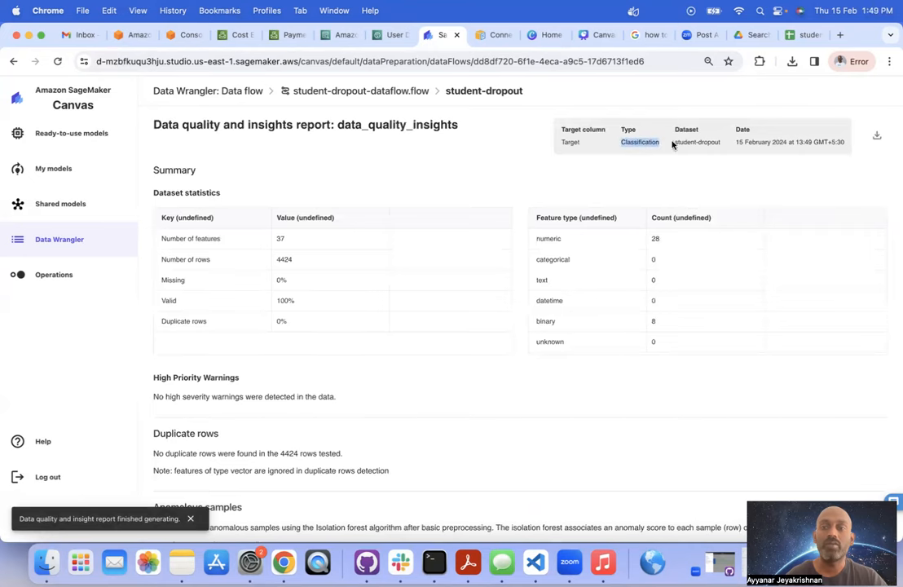
Step: Highlight the report's dataset name and check the number of features and rows in the dataset statistics
{"action": "left_click_drag", "start_coordinate": [721, 143], "coordinate": [672, 146]}
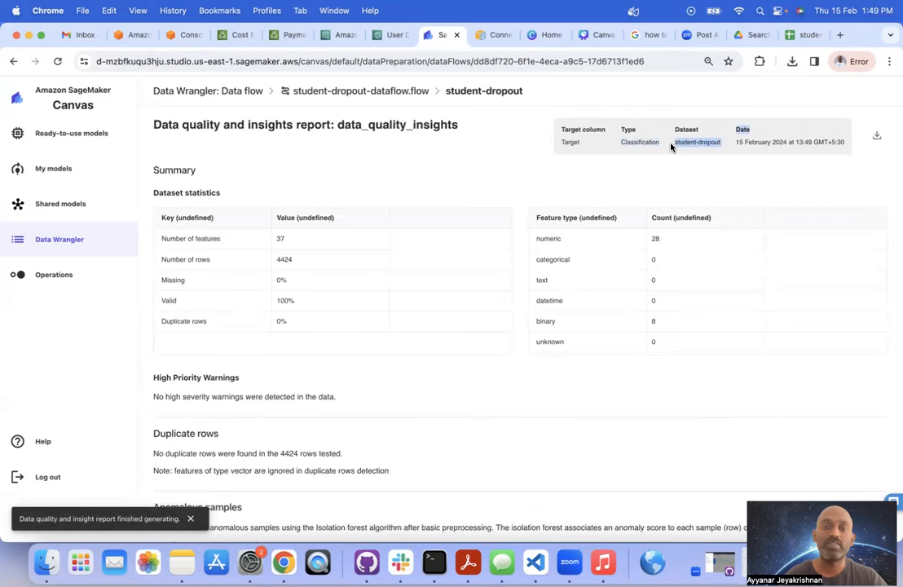
{"action": "left_click", "coordinate": [443, 167]}
{"action": "scroll", "coordinate": [443, 167], "scroll_direction": "down", "scroll_amount": 1}
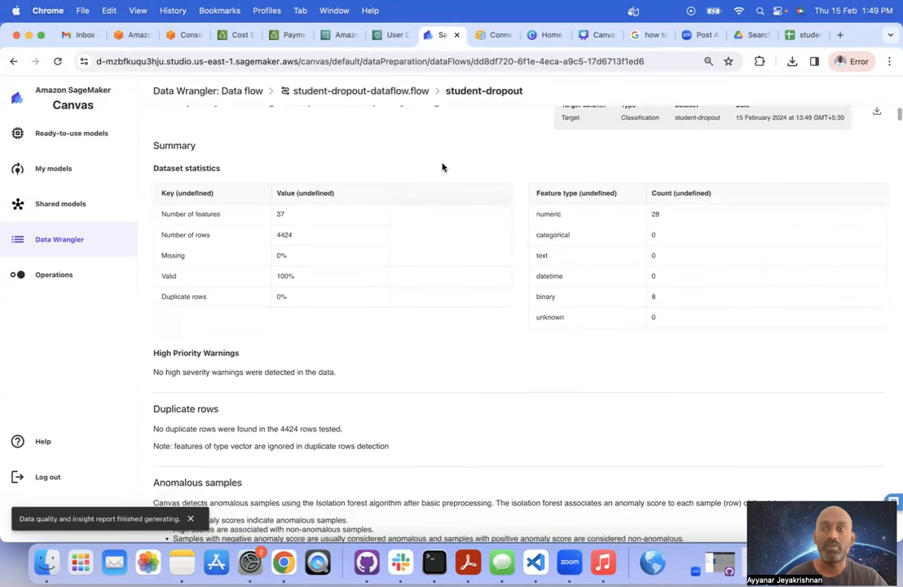
{"action": "double_click", "coordinate": [280, 214]}
{"action": "left_click_drag", "start_coordinate": [295, 234], "coordinate": [276, 235]}
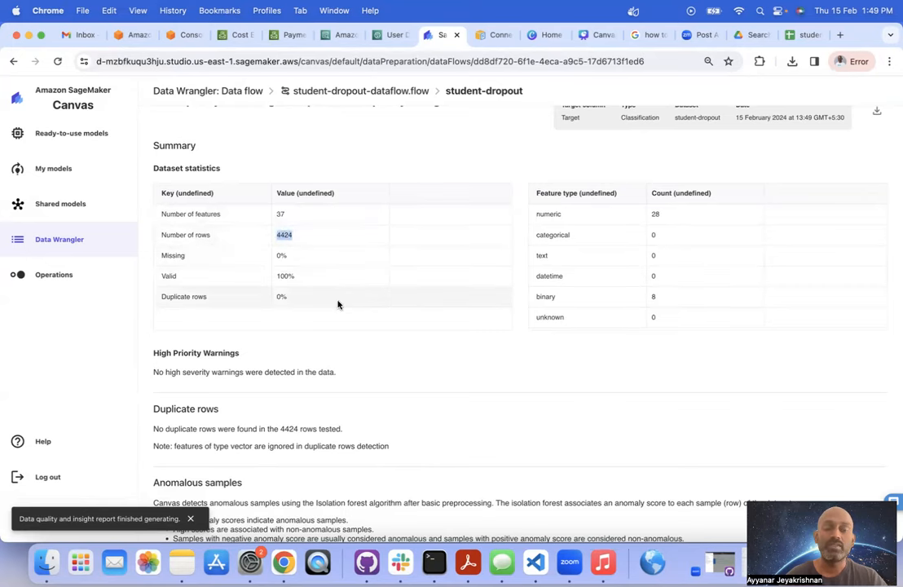
{"action": "left_click", "coordinate": [363, 139]}
Step: Review the report's duplicate rows and anomalous samples sections and inspect the Dropout bar in the target column histogram
{"action": "scroll", "coordinate": [363, 140], "scroll_direction": "down", "scroll_amount": 1}
{"action": "scroll", "coordinate": [363, 140], "scroll_direction": "down", "scroll_amount": 5}
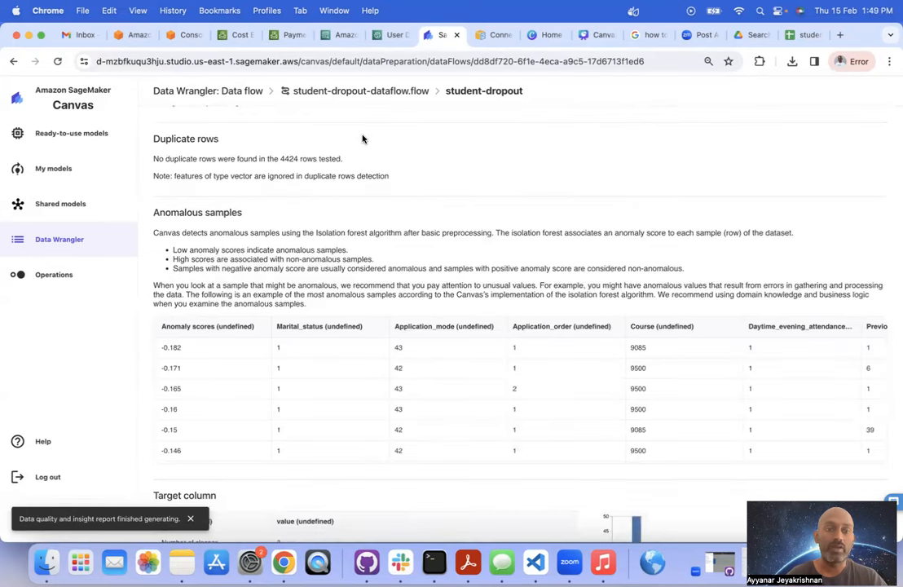
{"action": "scroll", "coordinate": [363, 139], "scroll_direction": "down", "scroll_amount": 2}
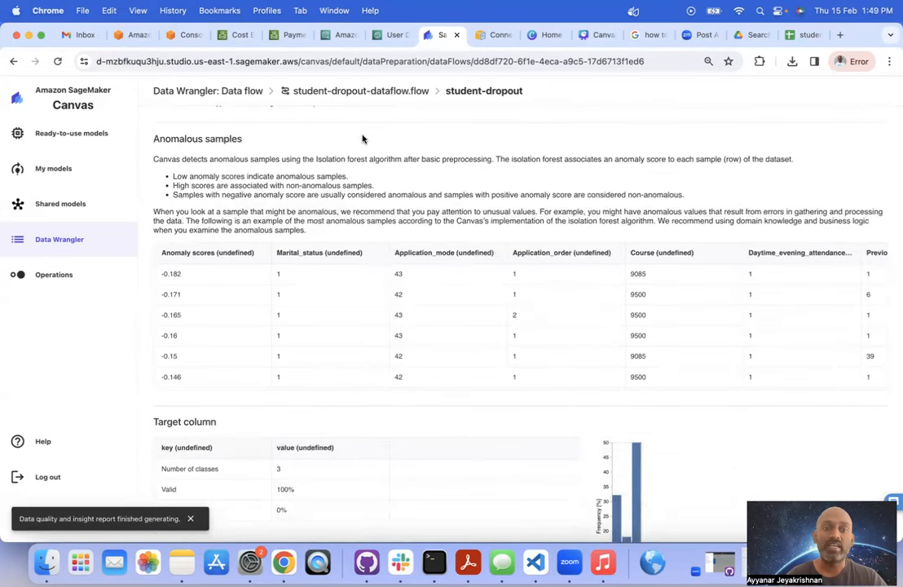
{"action": "scroll", "coordinate": [363, 140], "scroll_direction": "down", "scroll_amount": 5}
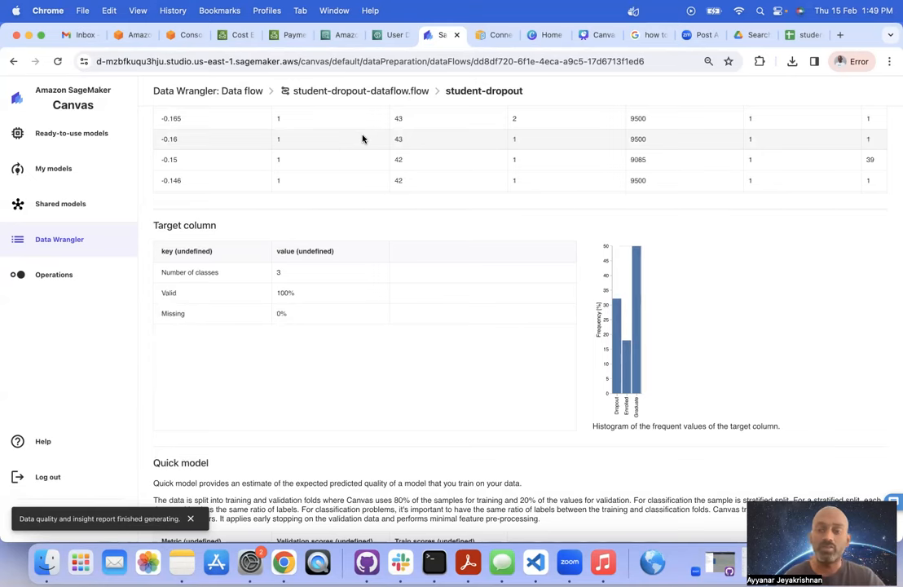
{"action": "mouse_move", "coordinate": [614, 361]}
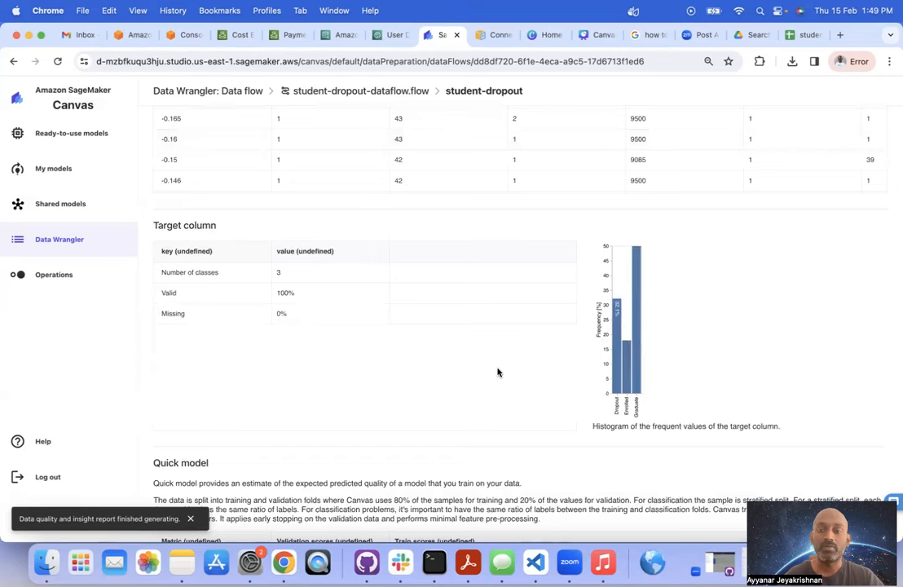
Step: Examine the Quick model section and highlight its validation scores for accuracy and ROC-AUC (OVR)
{"action": "scroll", "coordinate": [497, 373], "scroll_direction": "down", "scroll_amount": 5}
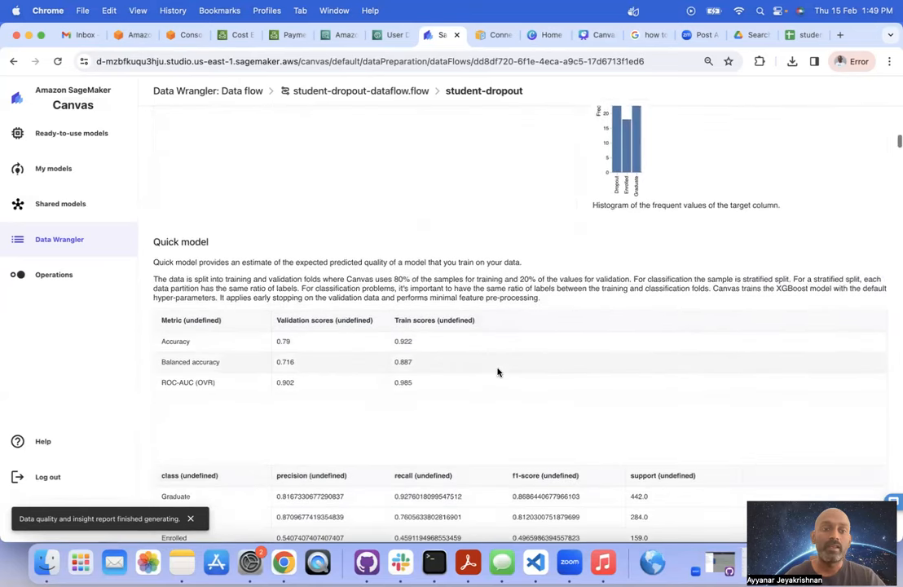
{"action": "scroll", "coordinate": [498, 373], "scroll_direction": "down", "scroll_amount": 2}
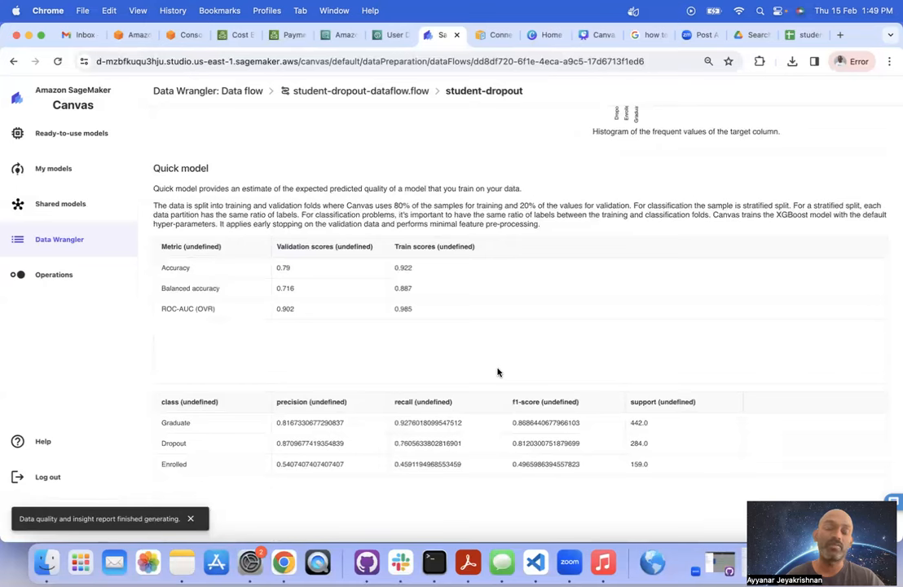
{"action": "left_click_drag", "start_coordinate": [306, 265], "coordinate": [276, 263]}
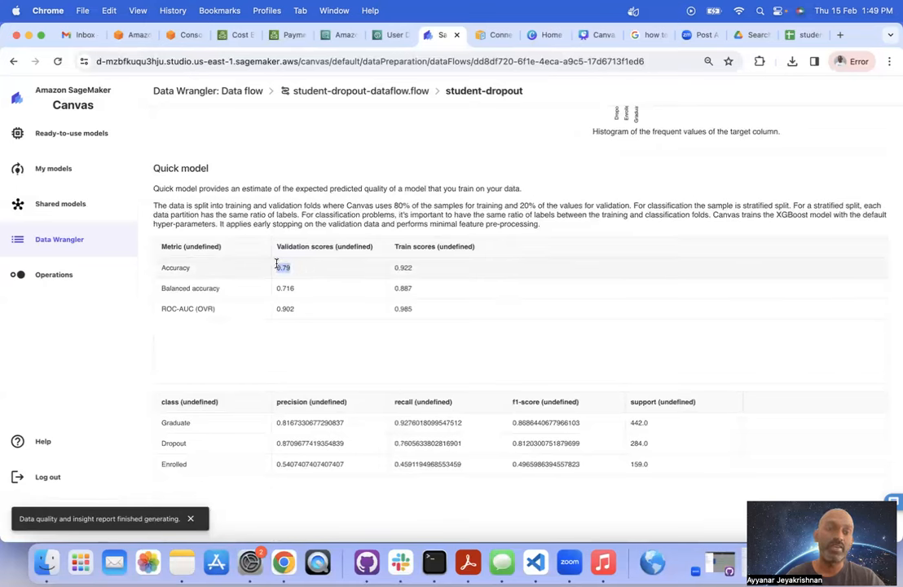
{"action": "left_click_drag", "start_coordinate": [299, 309], "coordinate": [276, 309]}
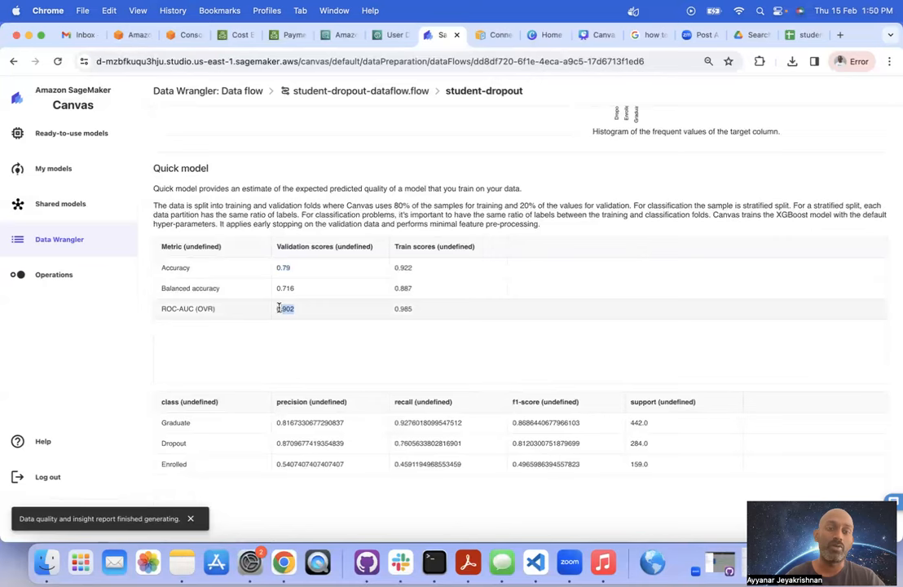
{"action": "left_click", "coordinate": [283, 328]}
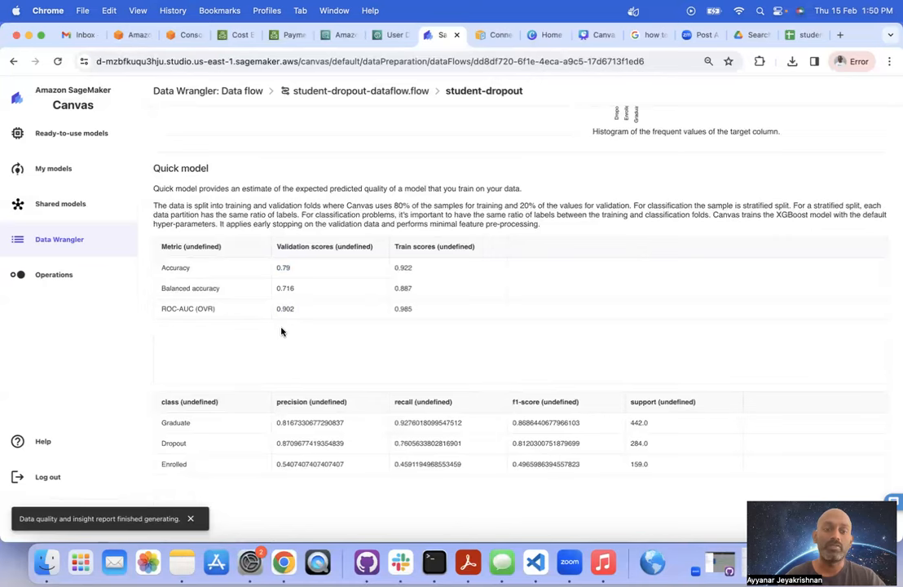
Step: Examine the quick model's per-class precision and recall table, highlighting the Graduate class, and view the confusion matrix
{"action": "scroll", "coordinate": [281, 330], "scroll_direction": "down", "scroll_amount": 1}
{"action": "scroll", "coordinate": [281, 331], "scroll_direction": "down", "scroll_amount": 5}
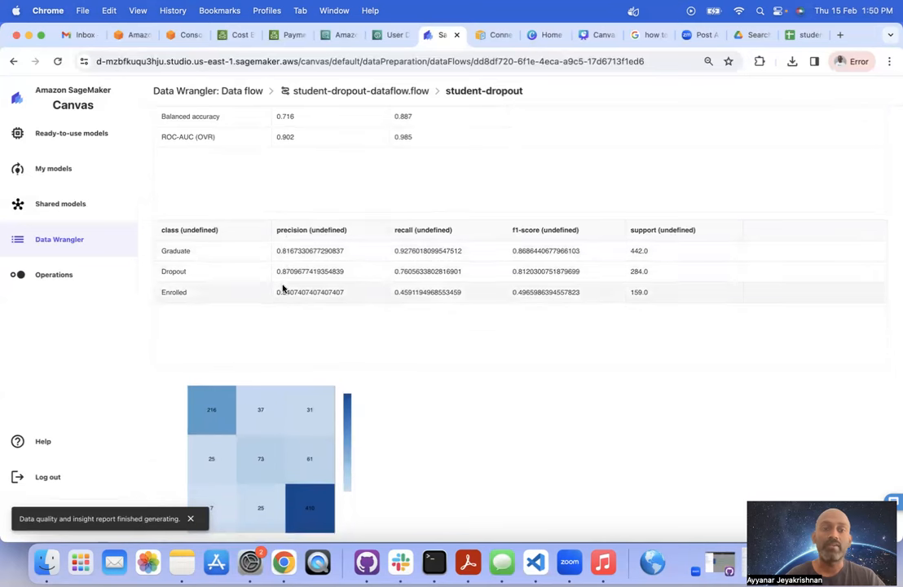
{"action": "left_click_drag", "start_coordinate": [182, 251], "coordinate": [155, 254]}
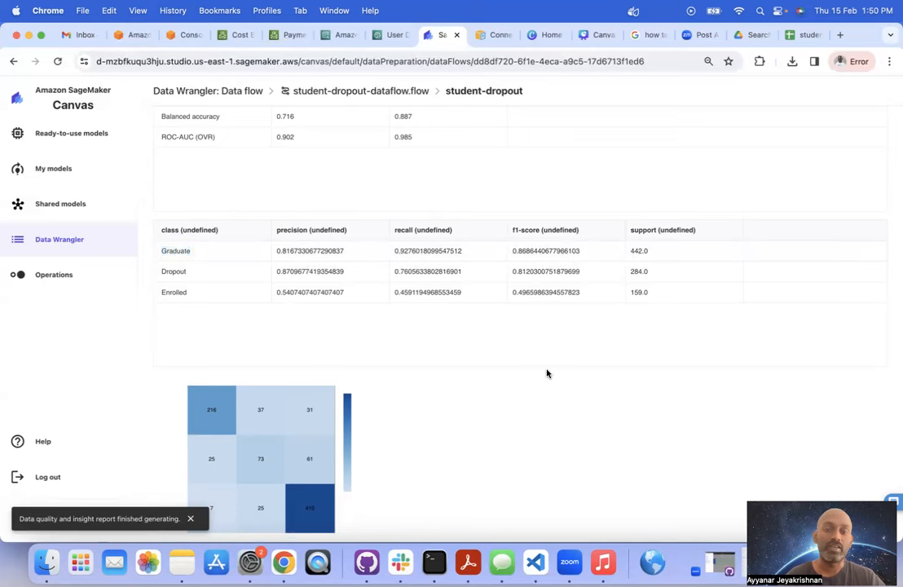
{"action": "scroll", "coordinate": [547, 372], "scroll_direction": "down", "scroll_amount": 5}
{"action": "scroll", "coordinate": [547, 372], "scroll_direction": "down", "scroll_amount": 3}
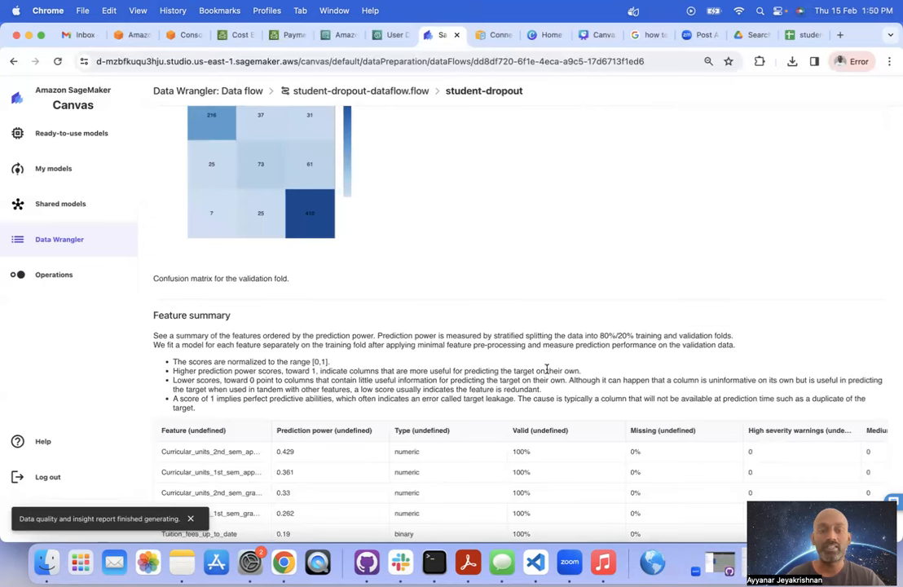
Step: Review the Feature summary, enlarge the page and inspect the Curricular_units_2nd_sem_approv bar in the prediction power chart
{"action": "scroll", "coordinate": [547, 369], "scroll_direction": "down", "scroll_amount": 5}
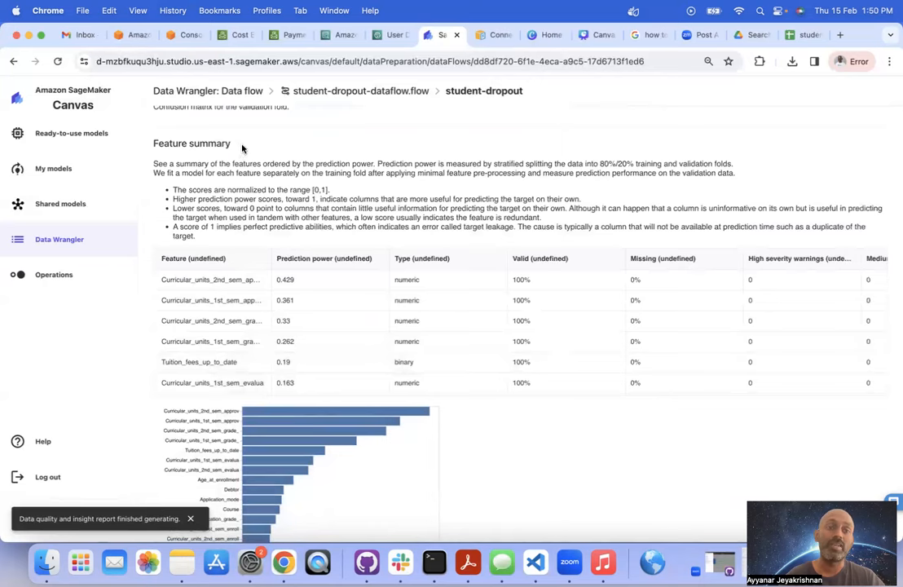
{"action": "left_click_drag", "start_coordinate": [232, 145], "coordinate": [154, 145]}
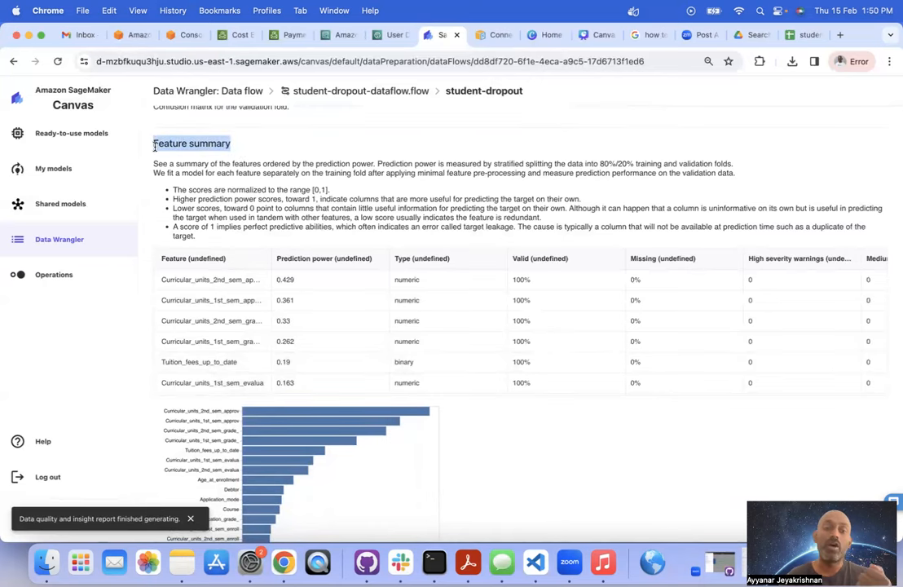
{"action": "scroll", "coordinate": [155, 148], "scroll_direction": "down", "scroll_amount": 3}
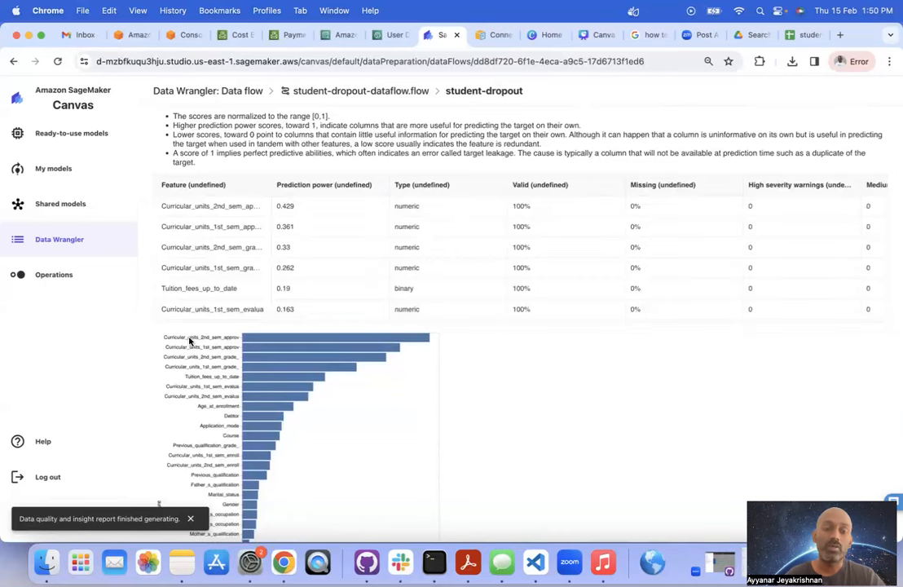
{"action": "key", "text": "super+minus"}
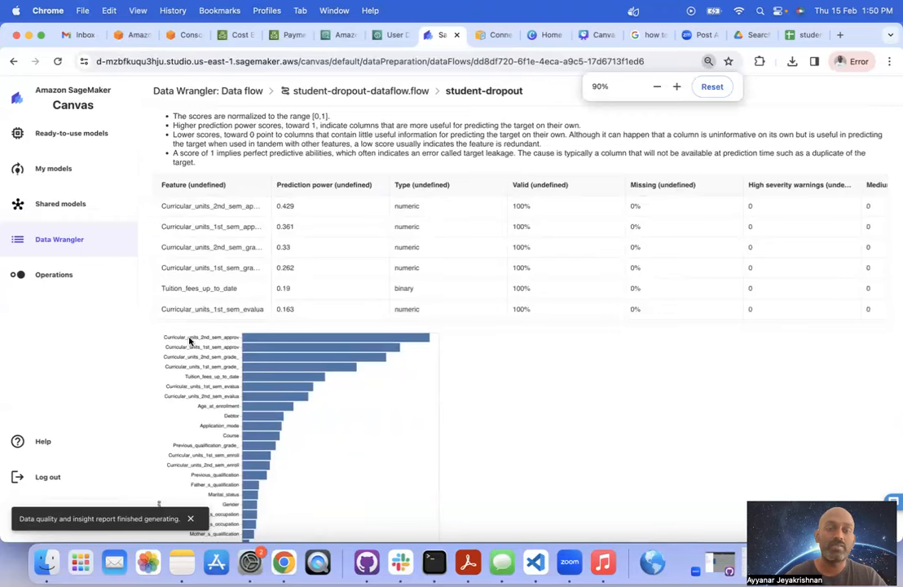
{"action": "key", "text": "super+equal"}
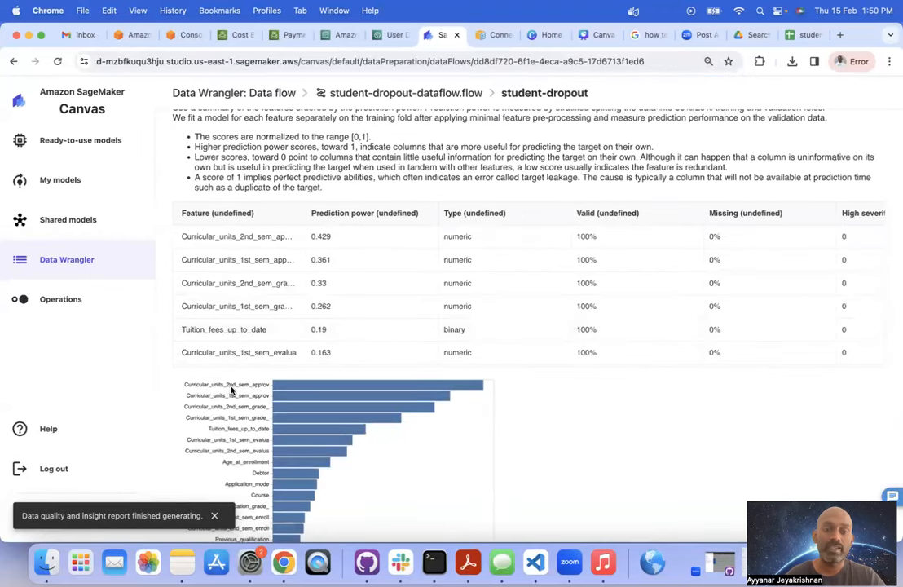
{"action": "mouse_move", "coordinate": [281, 388]}
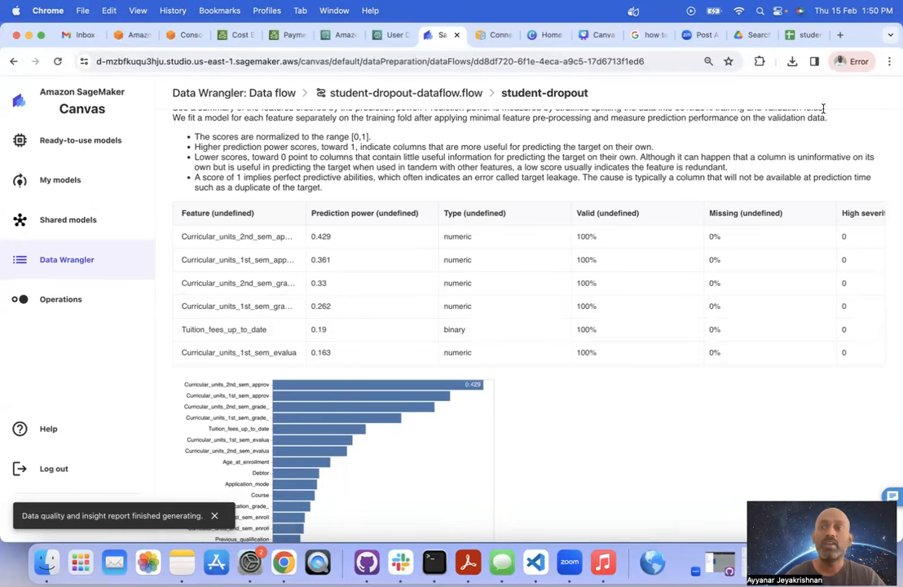
Step: Switch to the student-dropout spreadsheet in Google Sheets and go down the Understand_MetaData attribute list past the 2nd semester attributes
{"action": "left_click", "coordinate": [802, 36]}
{"action": "left_click", "coordinate": [236, 448]}
{"action": "key", "text": "Right"}
{"action": "key", "text": "Down"}
{"action": "key", "text": "Down"}
{"action": "key", "text": "Down"}
{"action": "key", "text": "Down"}
{"action": "key", "text": "Down"}
{"action": "key", "text": "Down"}
{"action": "key", "text": "Down"}
{"action": "key", "text": "Down"}
{"action": "key", "text": "Down"}
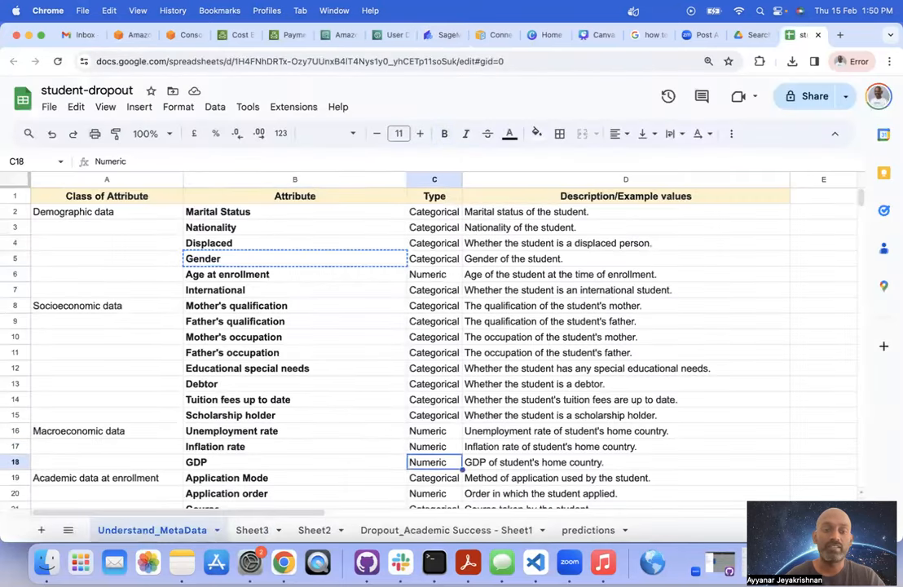
{"action": "key", "text": "Down"}
{"action": "key", "text": "Down"}
{"action": "key", "text": "Down"}
{"action": "key", "text": "Down"}
{"action": "key", "text": "Down"}
{"action": "key", "text": "Down"}
{"action": "key", "text": "Down"}
{"action": "key", "text": "Down"}
{"action": "key", "text": "Down"}
{"action": "key", "text": "Down"}
{"action": "key", "text": "Down"}
{"action": "key", "text": "Down"}
{"action": "key", "text": "Down"}
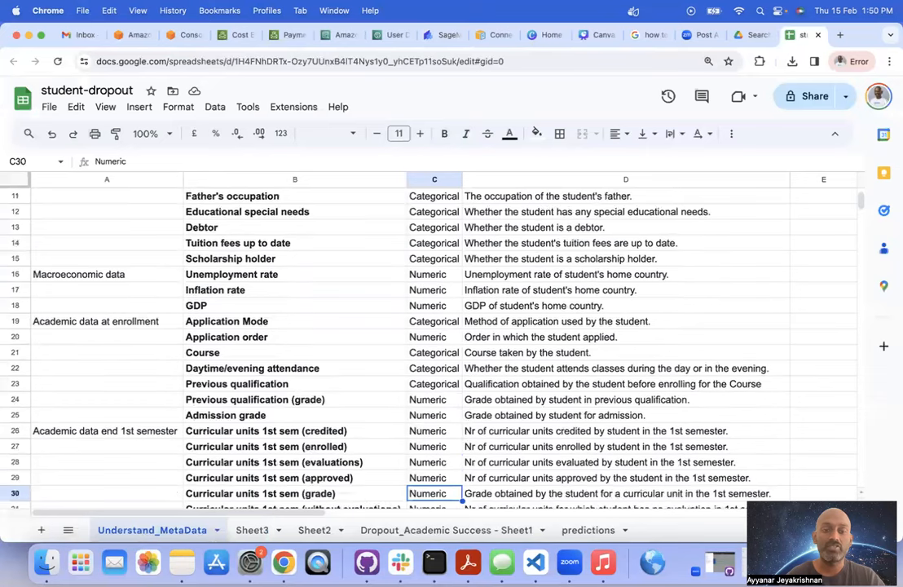
{"action": "key", "text": "Down"}
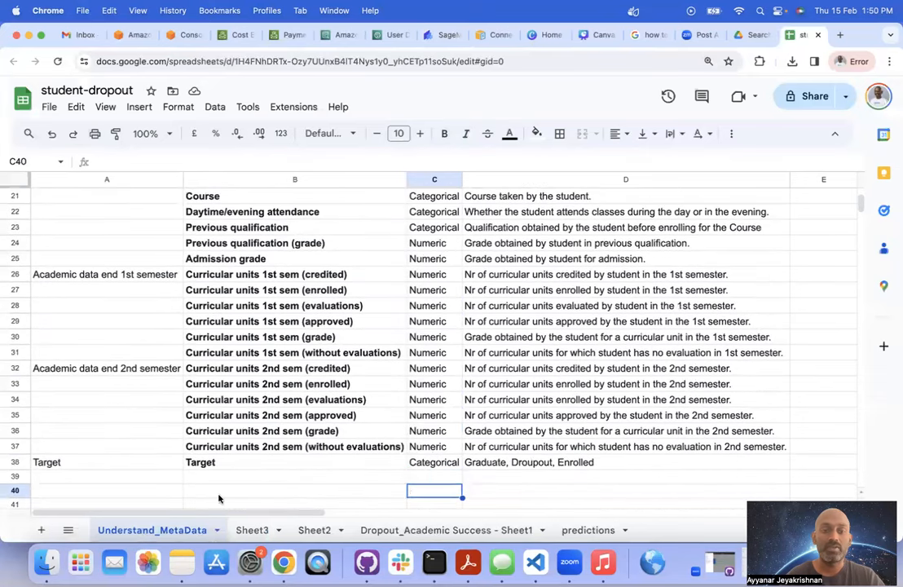
Step: Read the description of Curricular units 2nd sem (approved) and select its row from attribute to description
{"action": "left_click", "coordinate": [344, 415]}
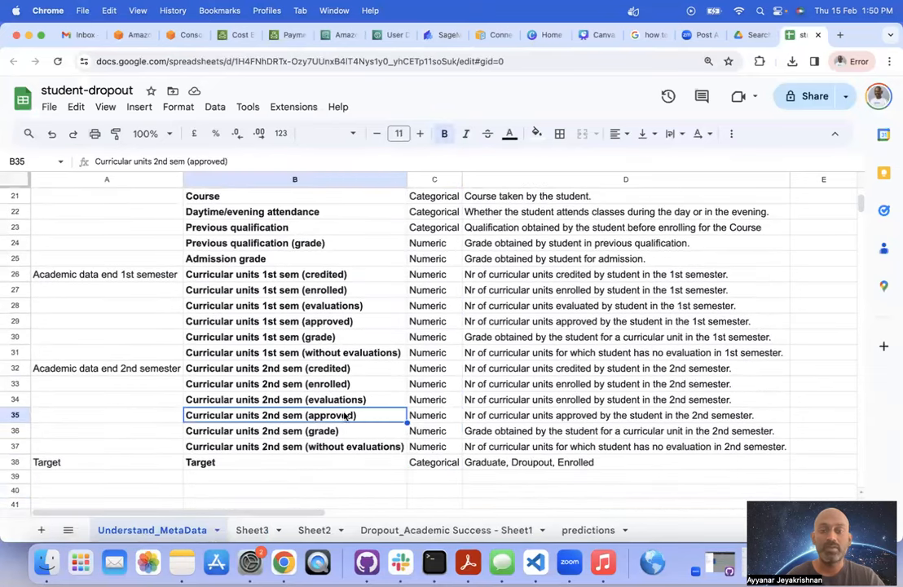
{"action": "left_click", "coordinate": [551, 417]}
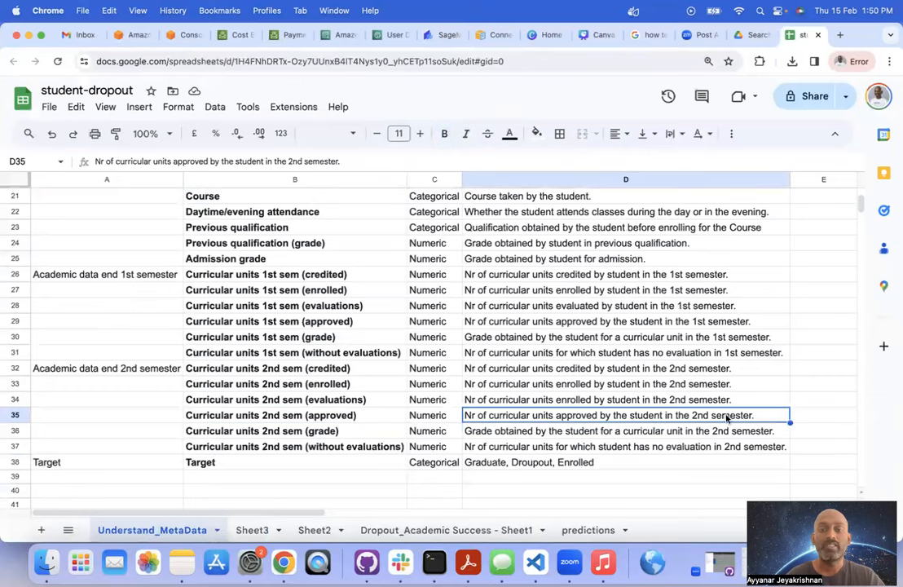
{"action": "left_click_drag", "start_coordinate": [377, 417], "coordinate": [543, 420]}
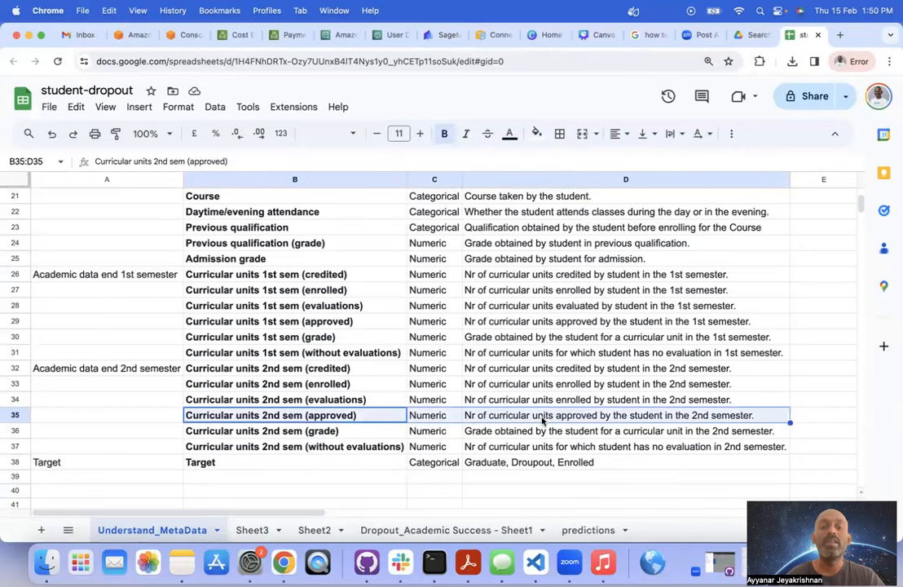
Step: Return to the SageMaker Canvas report and examine the full prediction power chart and the feature details for Curricular_units_2nd_sem_approv
{"action": "left_click", "coordinate": [439, 35]}
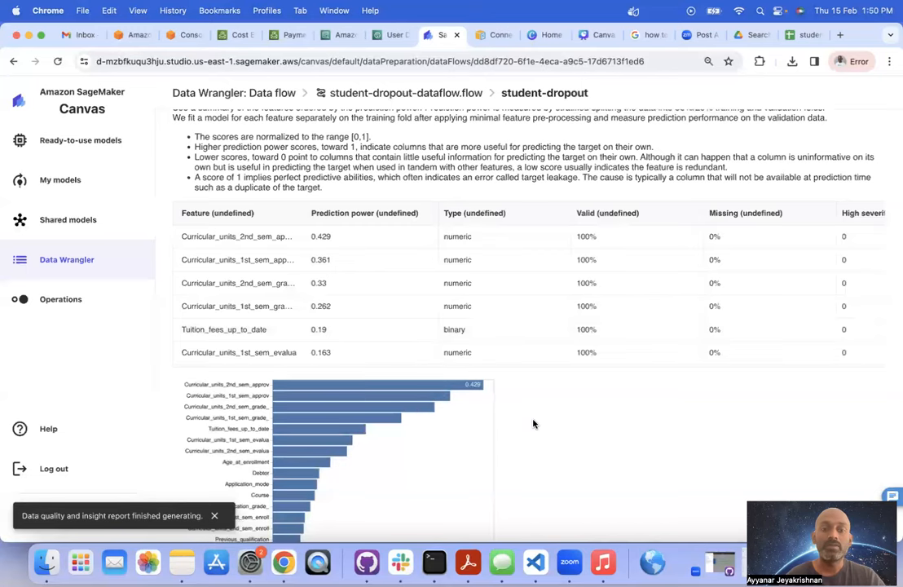
{"action": "scroll", "coordinate": [533, 423], "scroll_direction": "down", "scroll_amount": 4}
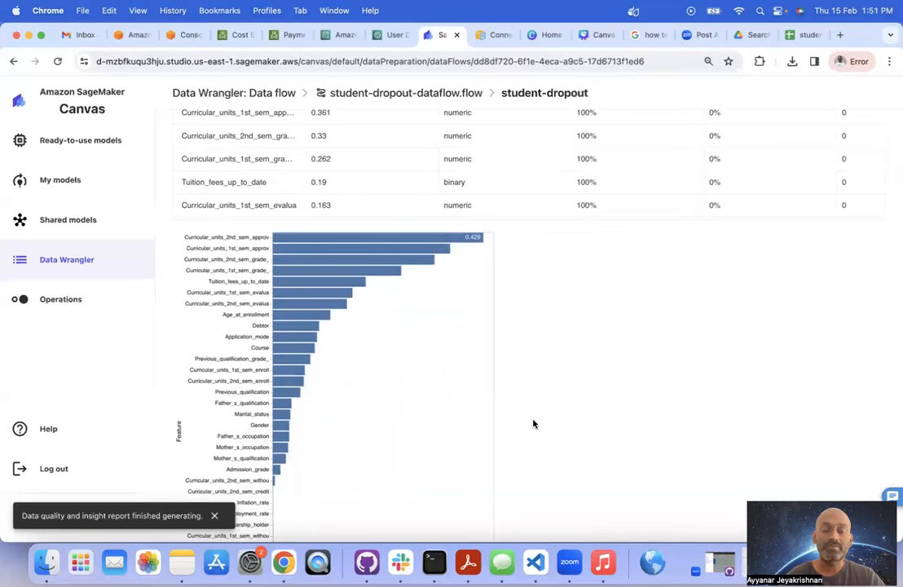
{"action": "scroll", "coordinate": [533, 423], "scroll_direction": "down", "scroll_amount": 10}
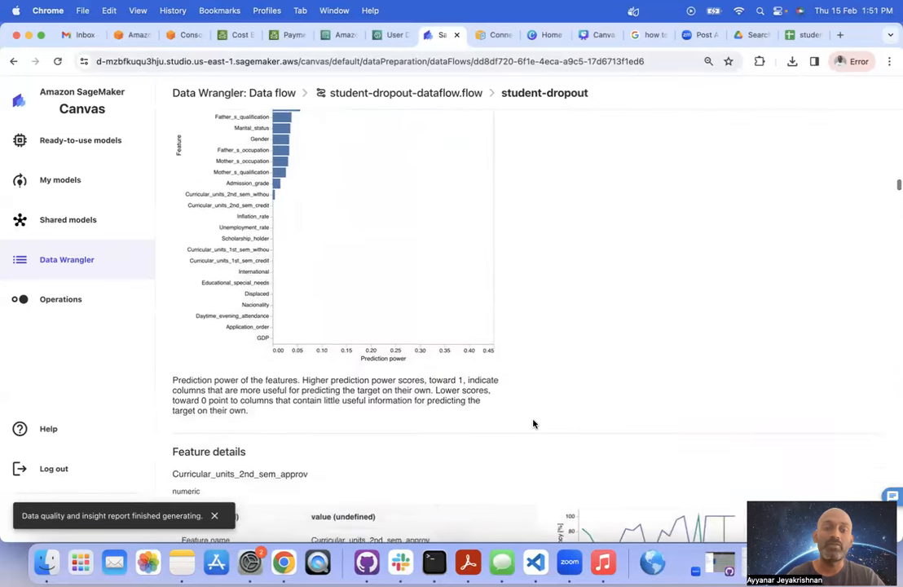
{"action": "scroll", "coordinate": [533, 423], "scroll_direction": "down", "scroll_amount": 7}
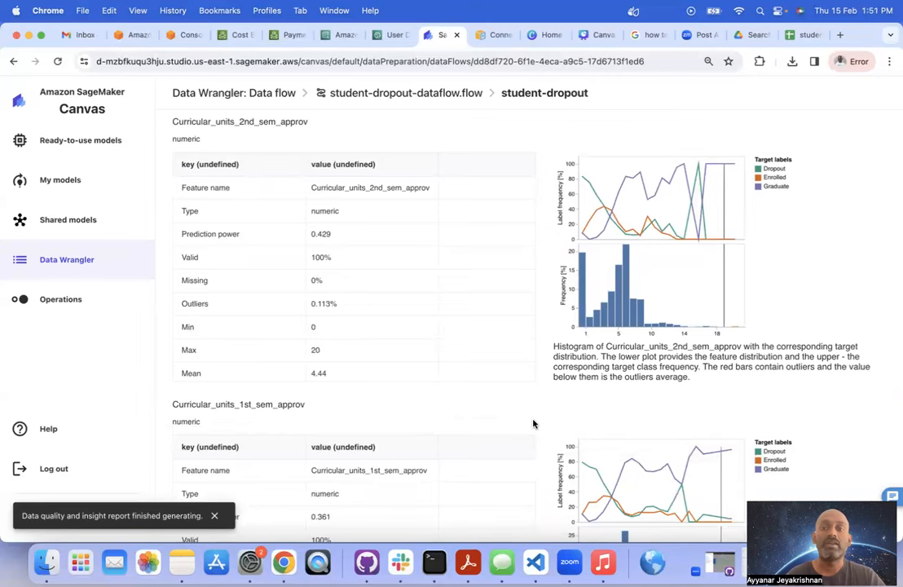
Step: Look back over the prediction power chart and Quick model scores, and return to the student-dropout-dataflow.flow graph
{"action": "scroll", "coordinate": [533, 423], "scroll_direction": "up", "scroll_amount": 9}
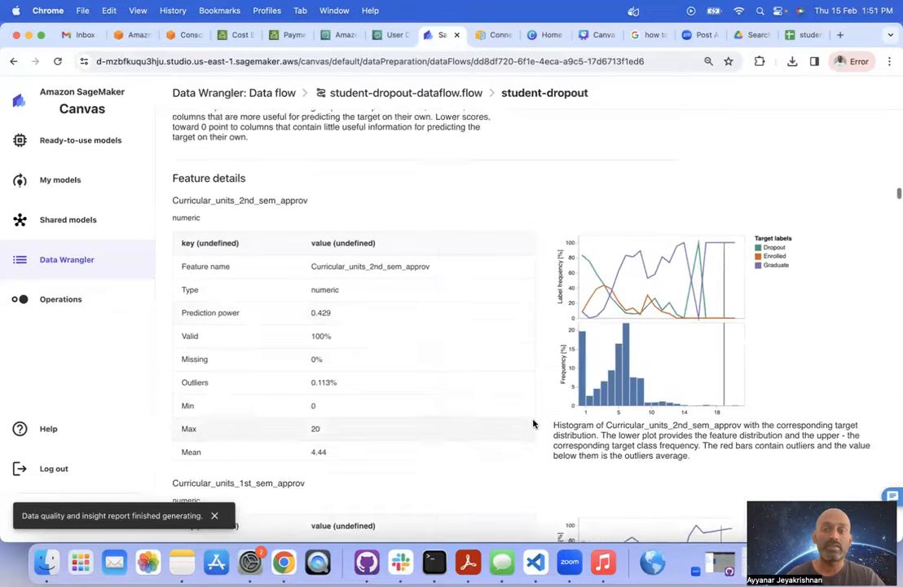
{"action": "scroll", "coordinate": [533, 423], "scroll_direction": "up", "scroll_amount": 5}
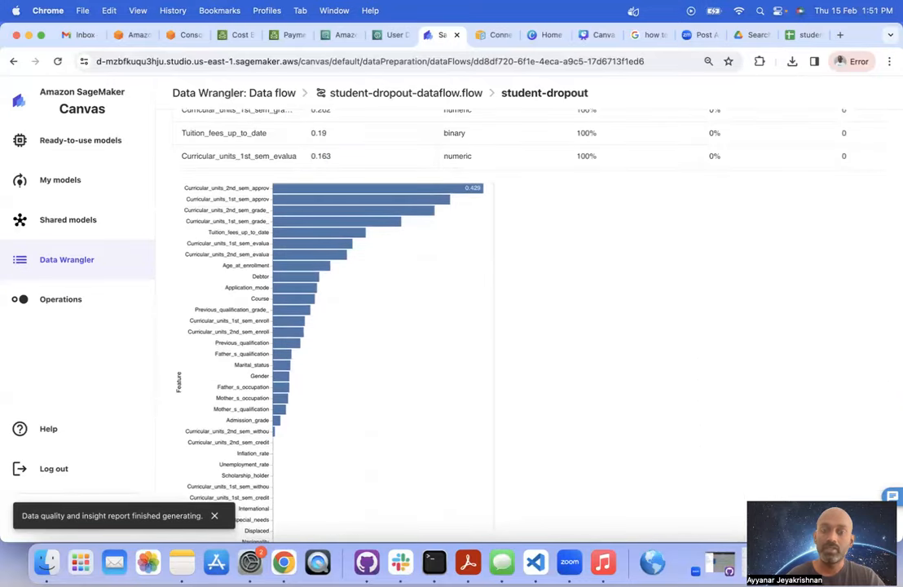
{"action": "scroll", "coordinate": [533, 327], "scroll_direction": "up", "scroll_amount": 10}
{"action": "scroll", "coordinate": [533, 326], "scroll_direction": "up", "scroll_amount": 15}
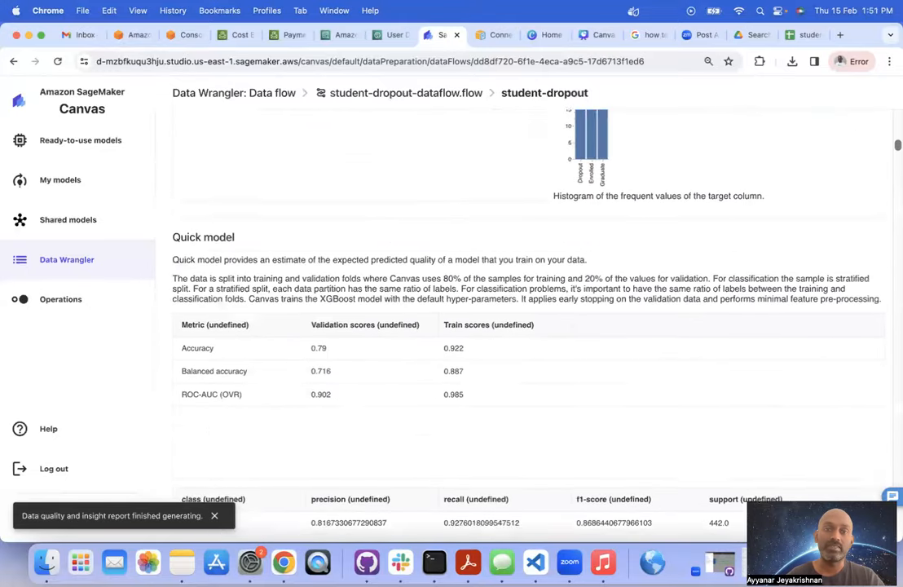
{"action": "scroll", "coordinate": [534, 326], "scroll_direction": "up", "scroll_amount": 2}
{"action": "left_click", "coordinate": [407, 96]}
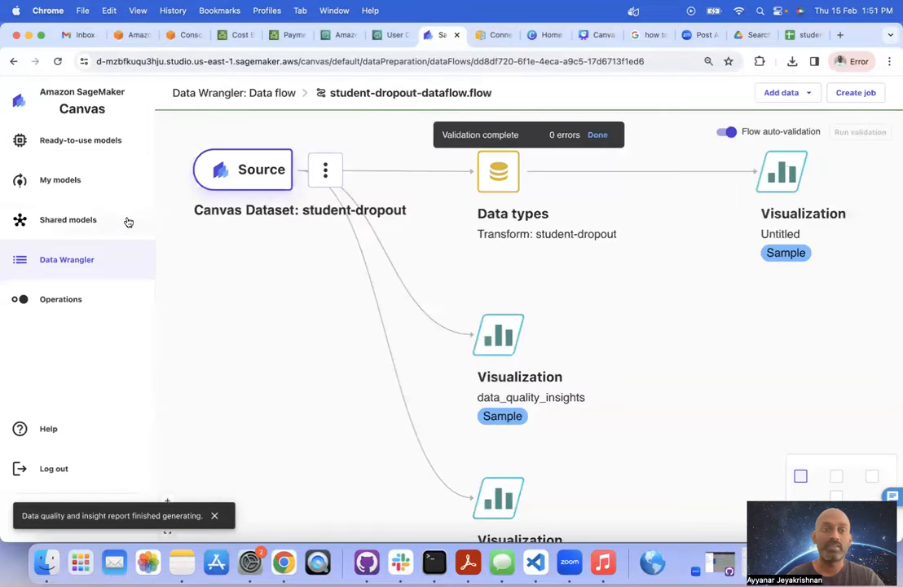
Step: Create a predictive analysis model named Model1 from the student-dropout dataset in Data Wrangler
{"action": "left_click", "coordinate": [61, 258]}
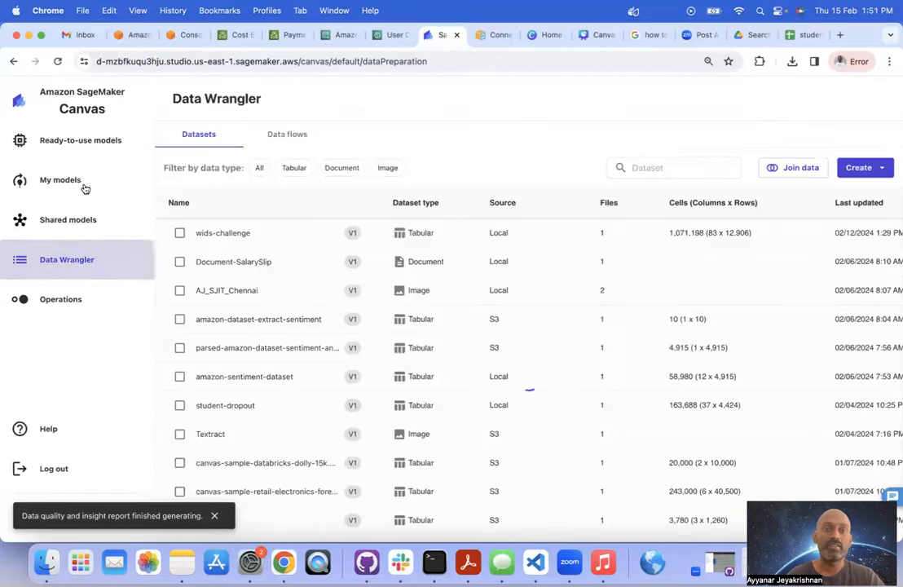
{"action": "left_click", "coordinate": [229, 406]}
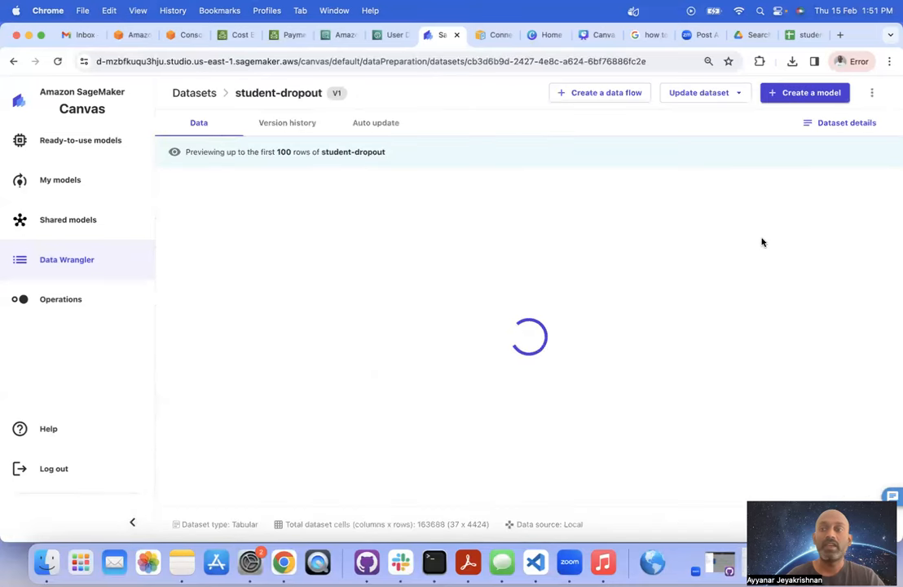
{"action": "left_click", "coordinate": [825, 95]}
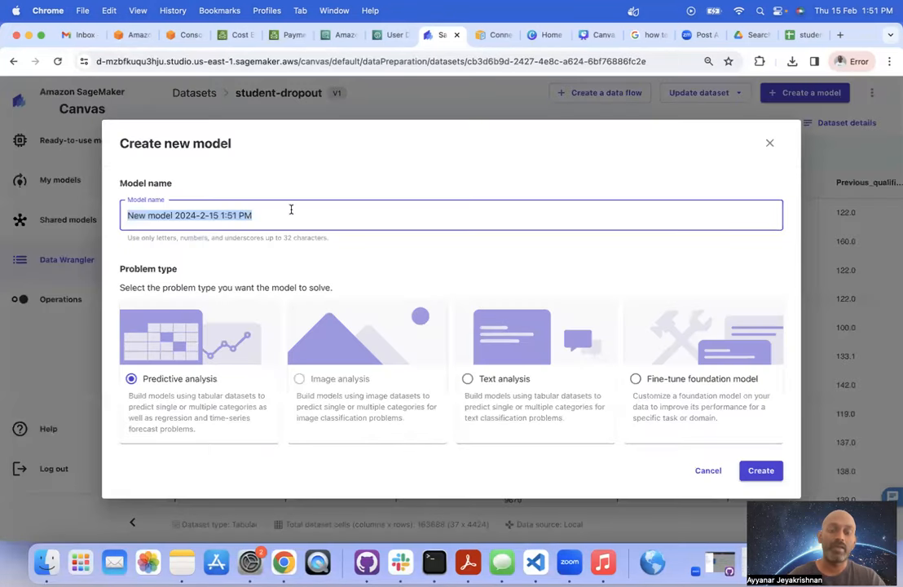
{"action": "type", "text": "Model1"}
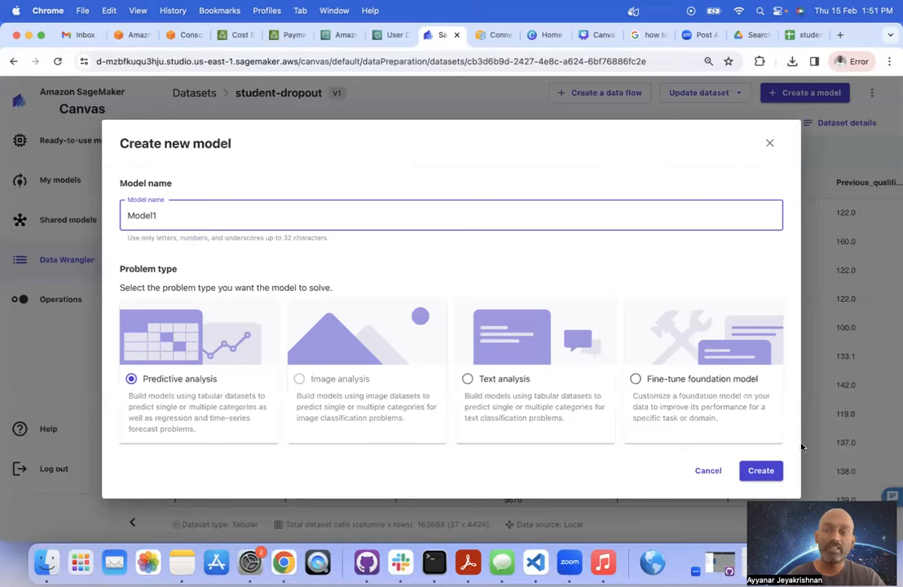
{"action": "left_click_drag", "start_coordinate": [756, 268], "coordinate": [651, 468]}
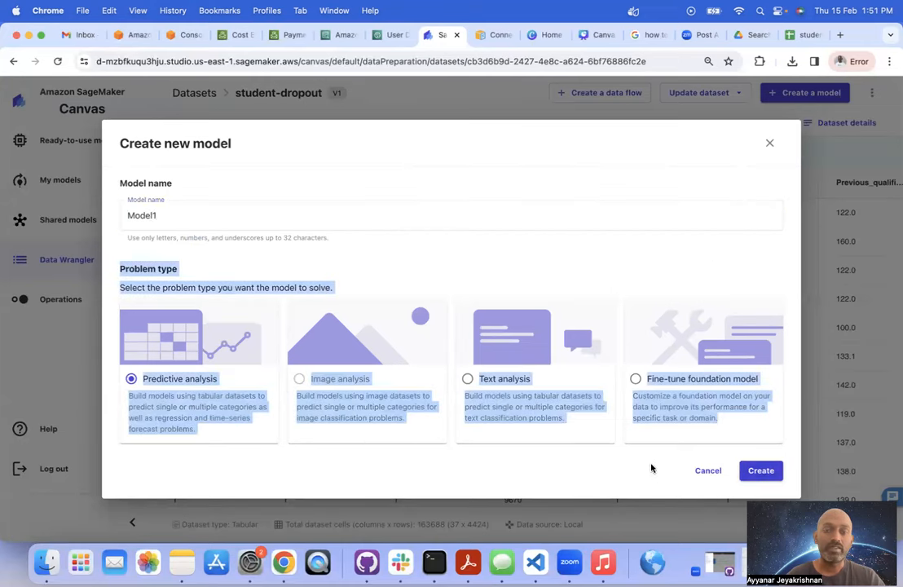
{"action": "left_click", "coordinate": [760, 473]}
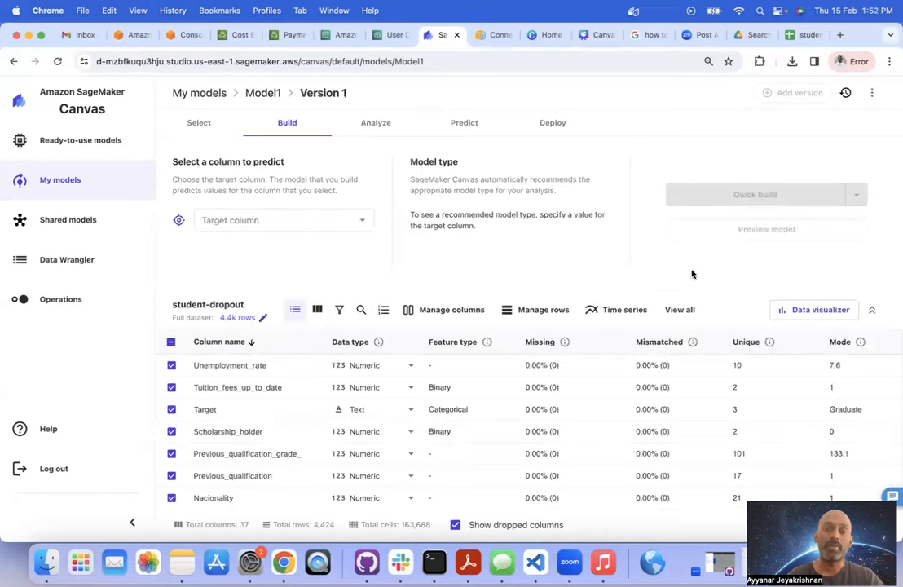
Step: Set Target as the column to predict and check its value distribution and the Standard build and Quick build options
{"action": "left_click", "coordinate": [360, 220]}
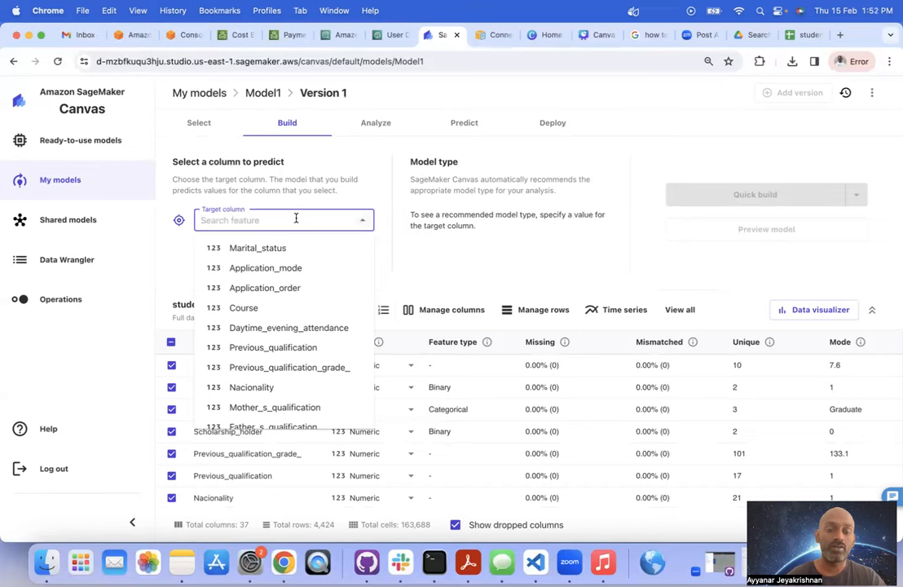
{"action": "type", "text": "target"}
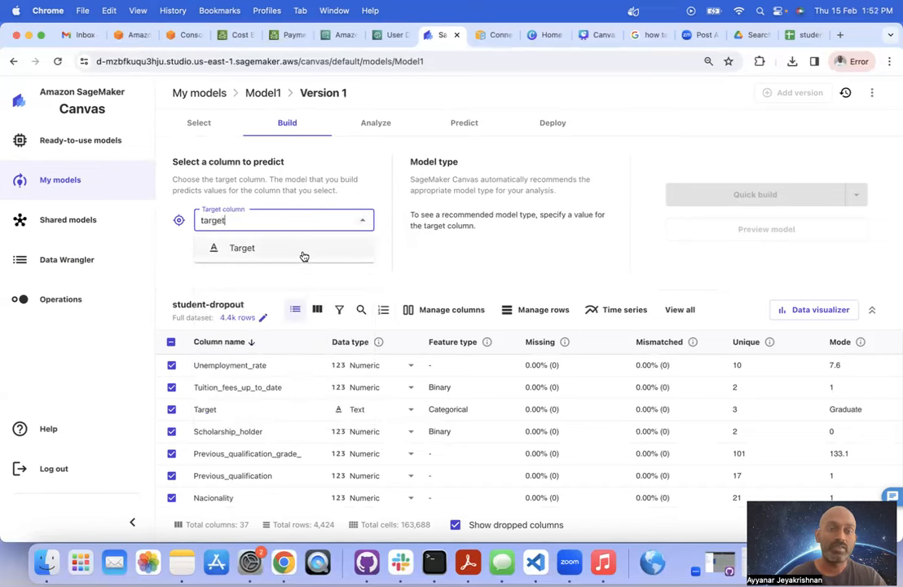
{"action": "left_click", "coordinate": [300, 253]}
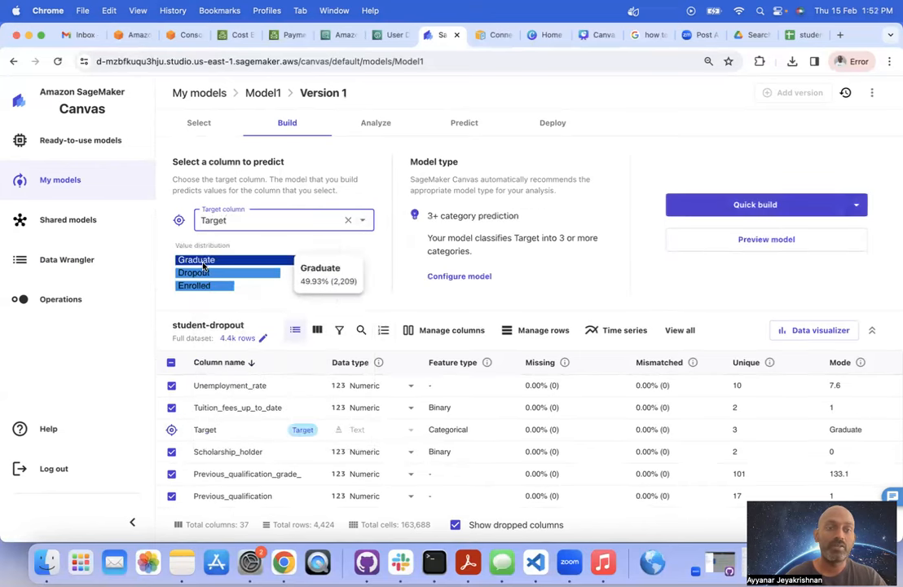
{"action": "mouse_move", "coordinate": [203, 287]}
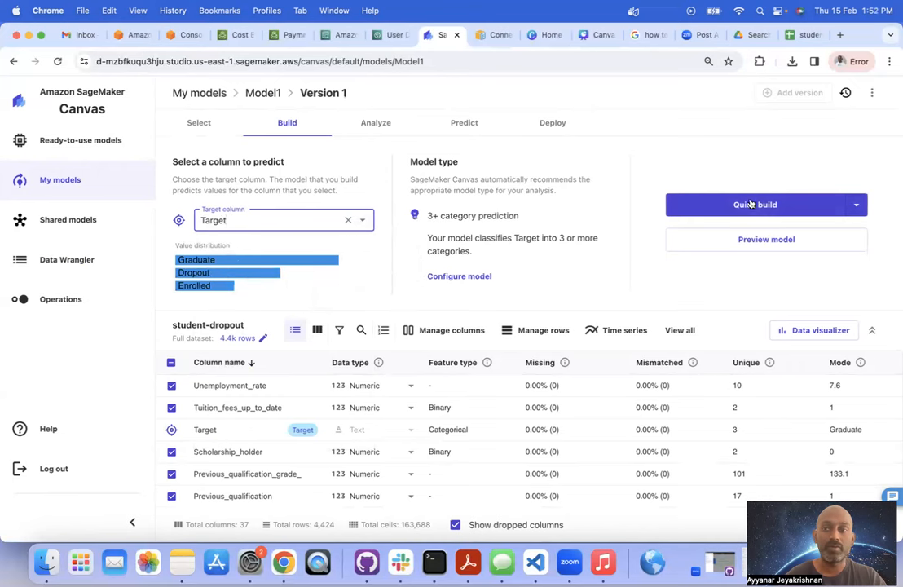
{"action": "left_click", "coordinate": [857, 205]}
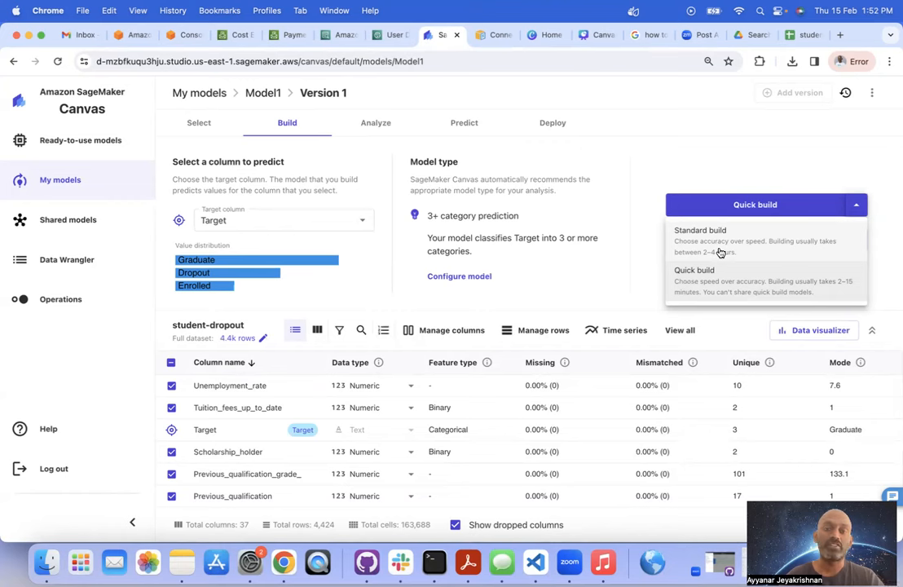
{"action": "left_click", "coordinate": [573, 144]}
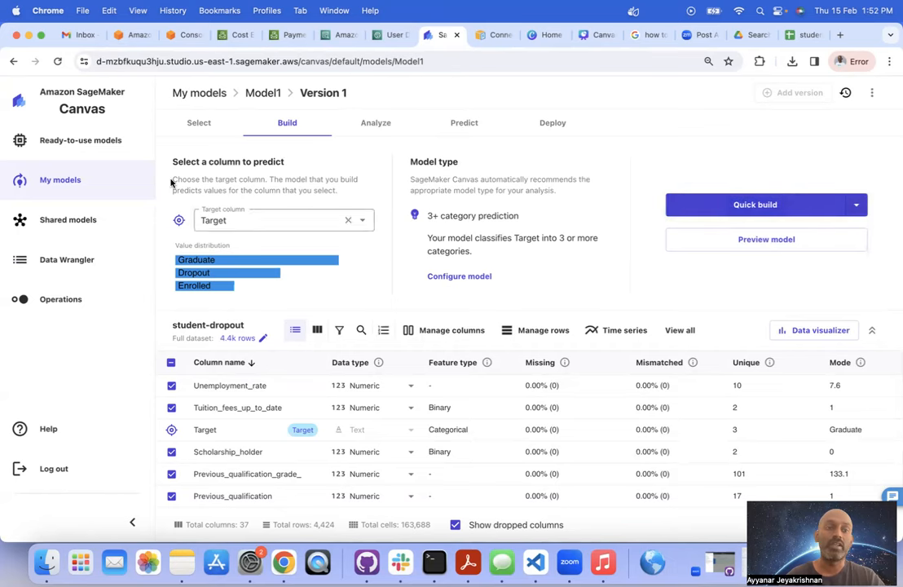
Step: Go to My models and open version V1 of student-dropout-model
{"action": "left_click", "coordinate": [57, 181]}
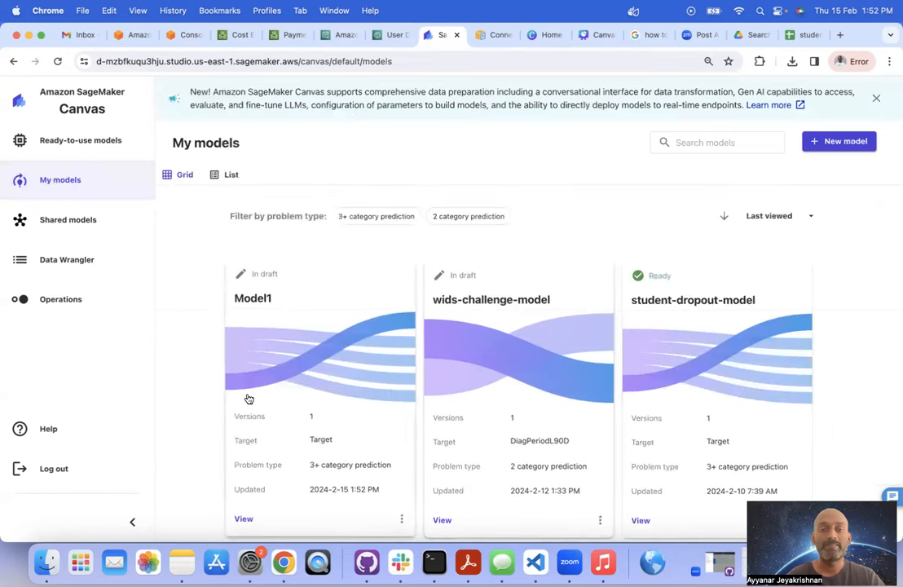
{"action": "left_click", "coordinate": [685, 336]}
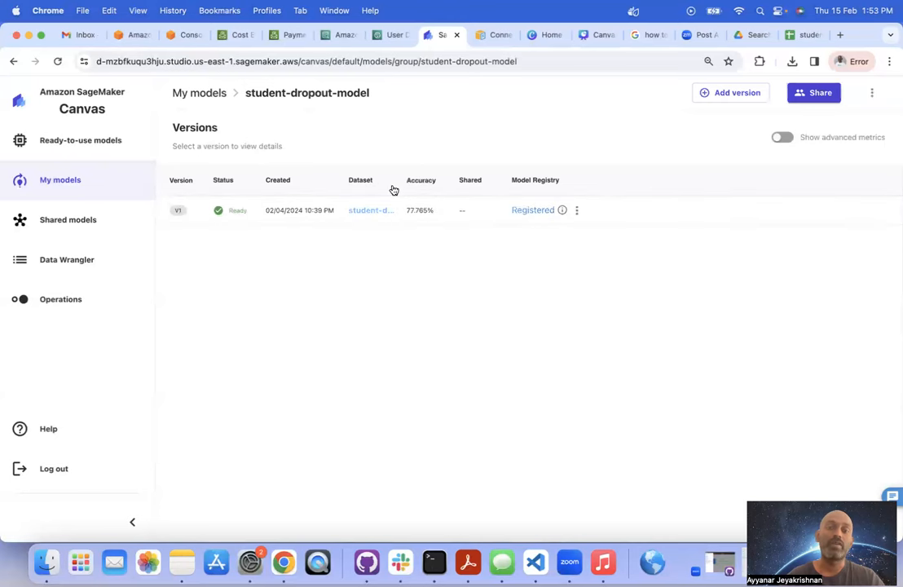
{"action": "left_click", "coordinate": [575, 210]}
{"action": "left_click", "coordinate": [358, 221]}
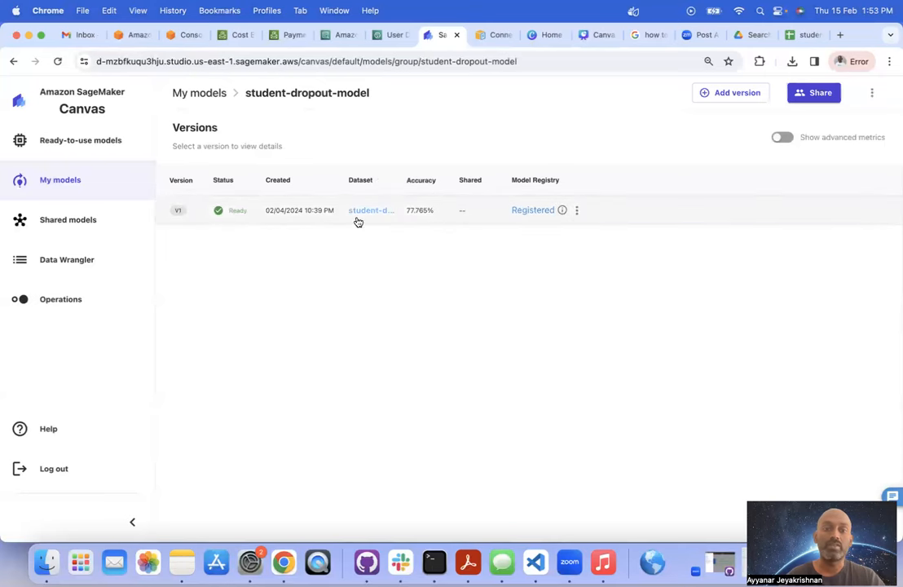
{"action": "left_click", "coordinate": [227, 215]}
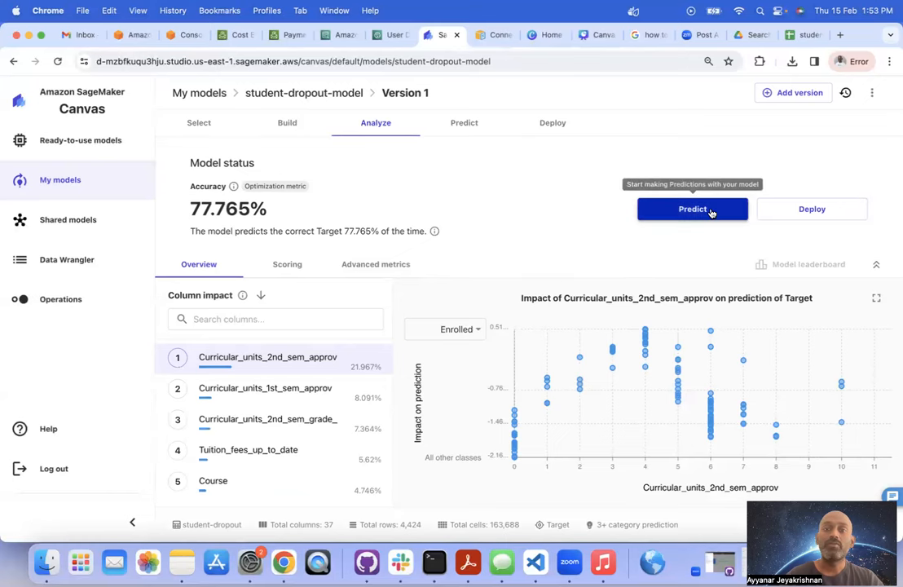
Step: Set up a single prediction with student-dropout-model and filter its columns by 2nd
{"action": "left_click", "coordinate": [457, 122]}
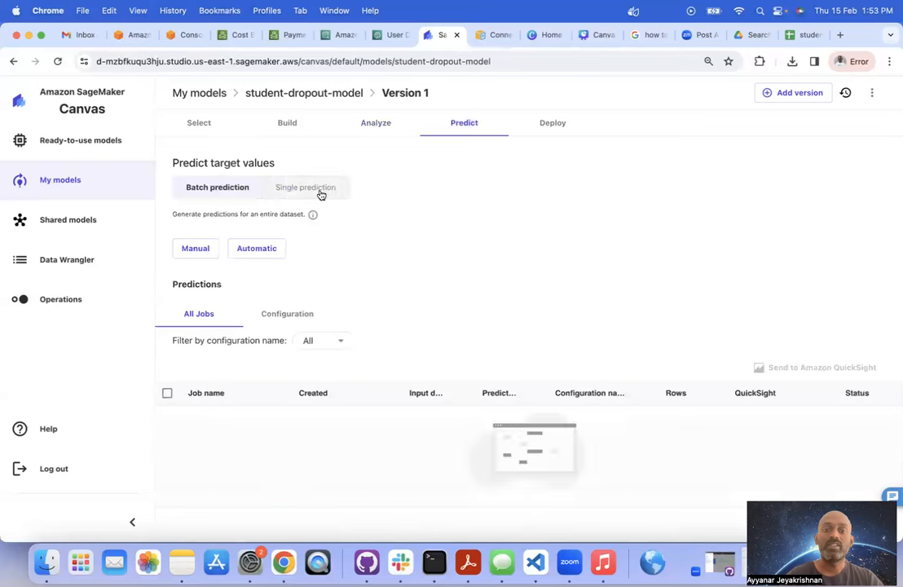
{"action": "left_click", "coordinate": [299, 189]}
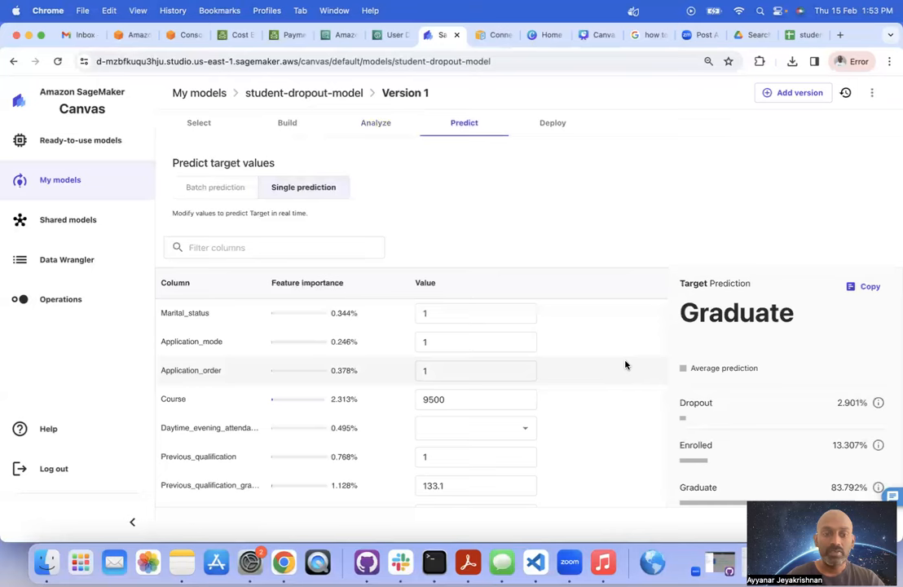
{"action": "left_click", "coordinate": [297, 243]}
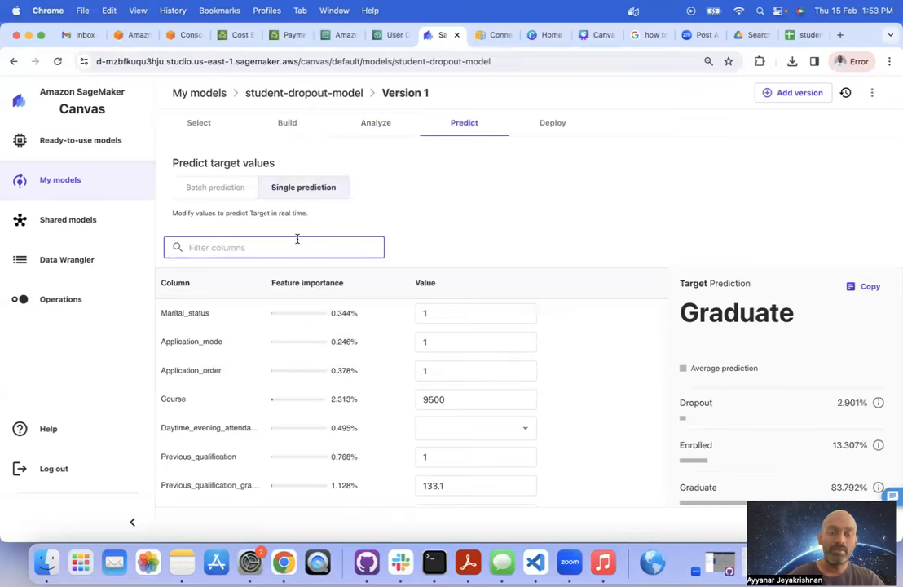
{"action": "type", "text": "sem"}
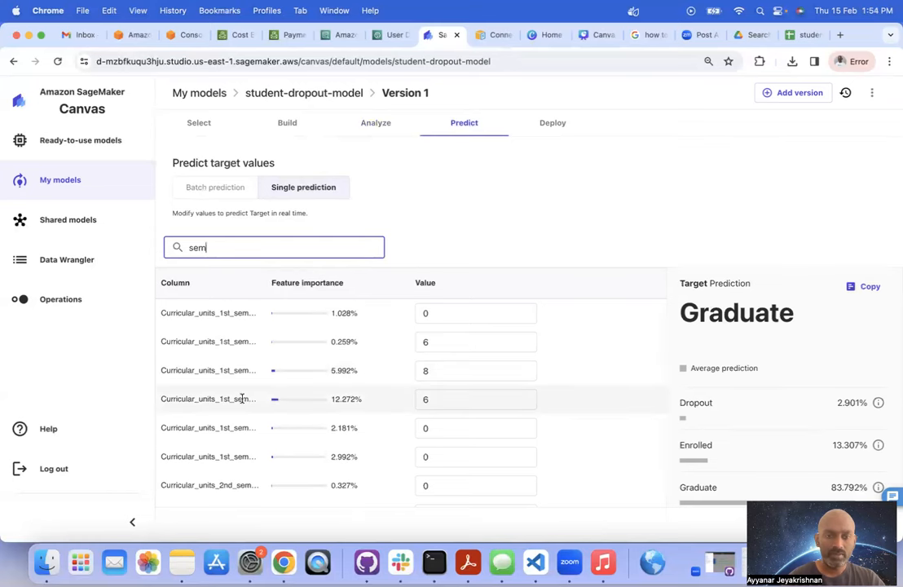
{"action": "type", "text": "es"}
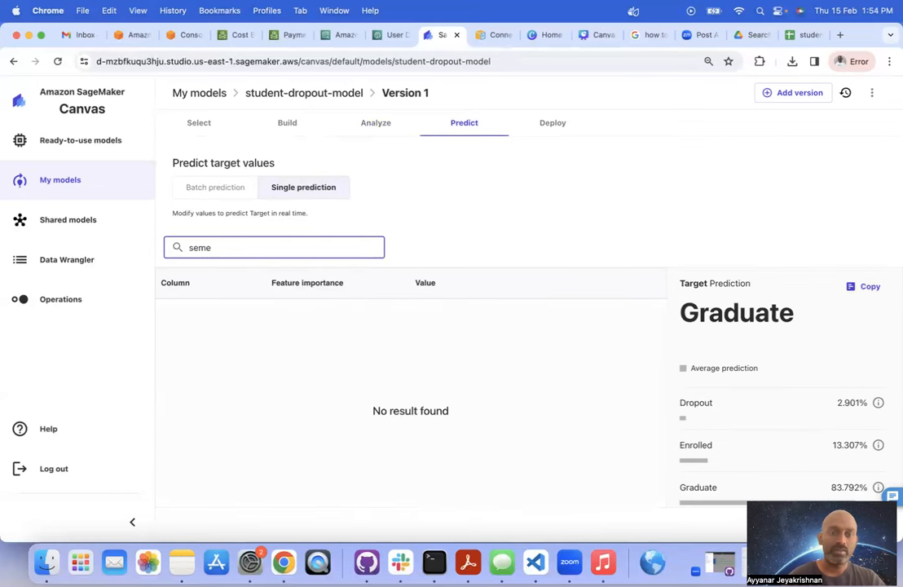
{"action": "key", "text": "BackSpace"}
{"action": "key", "text": "BackSpace"}
{"action": "key", "text": "BackSpace"}
{"action": "key", "text": "BackSpace"}
{"action": "type", "text": "2nd"}
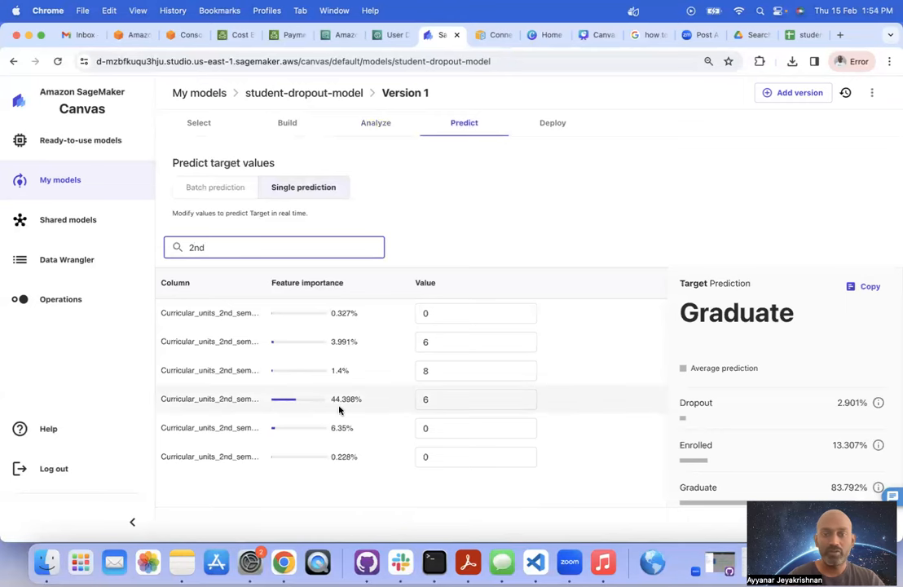
Step: Set the highest-importance 2nd-semester column, Curricular_units_2nd_sem_approv, to 9, update the prediction and check the class probabilities
{"action": "left_click", "coordinate": [478, 400]}
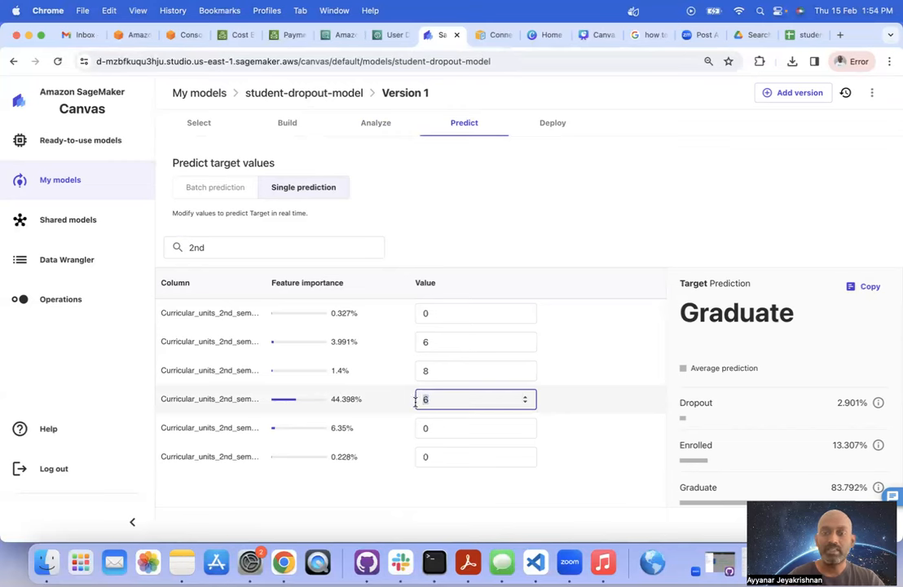
{"action": "type", "text": "9"}
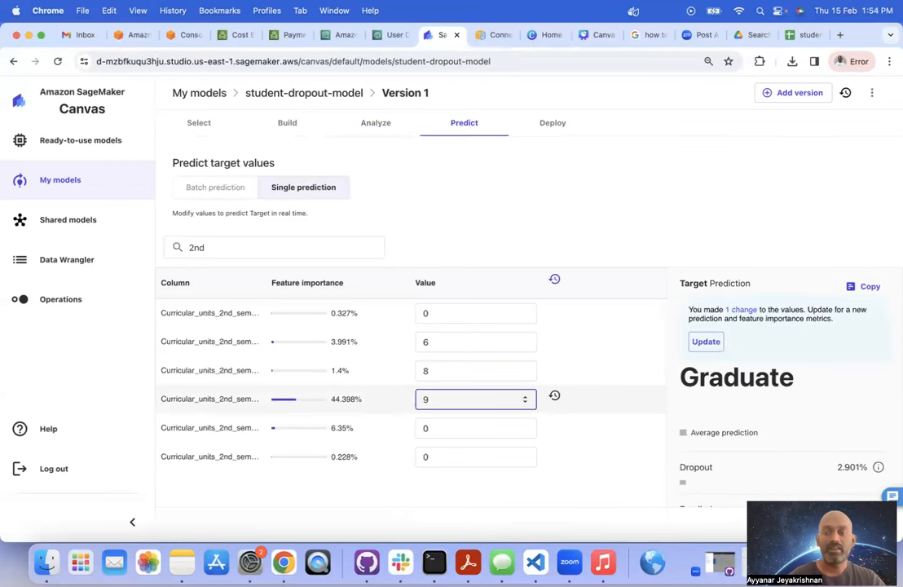
{"action": "left_click", "coordinate": [706, 341]}
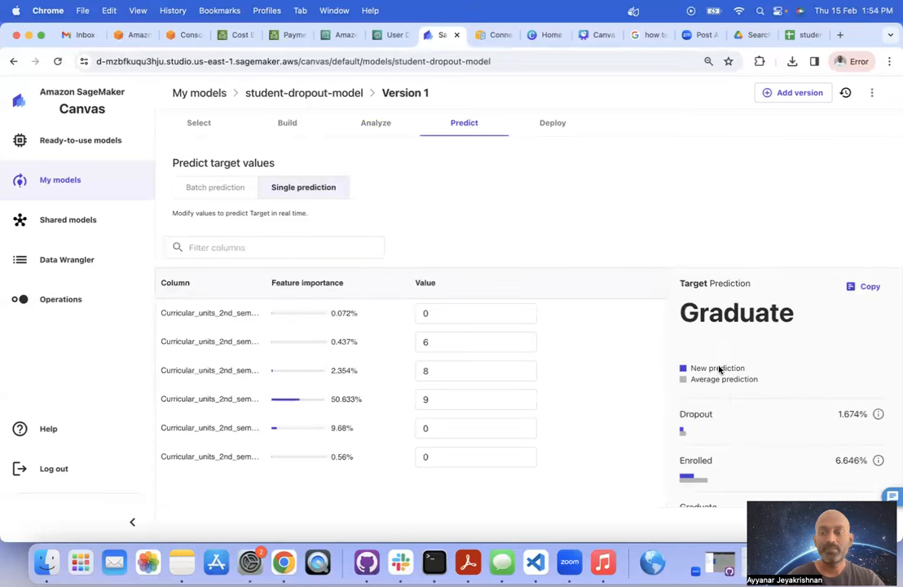
{"action": "scroll", "coordinate": [735, 416], "scroll_direction": "down", "scroll_amount": 2}
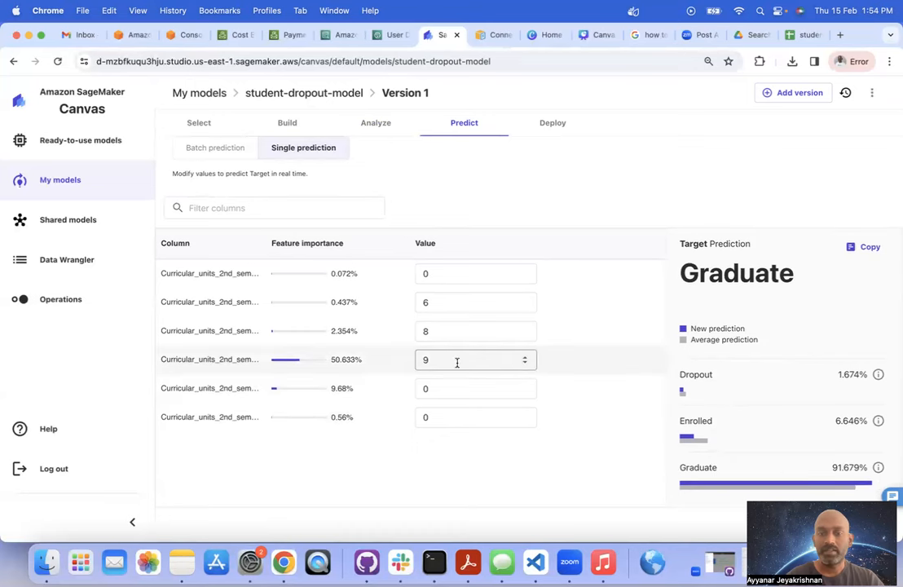
Step: Change the Curricular_units_2nd_sem_approv value to 39, update the prediction and check the class probabilities
{"action": "left_click", "coordinate": [424, 364]}
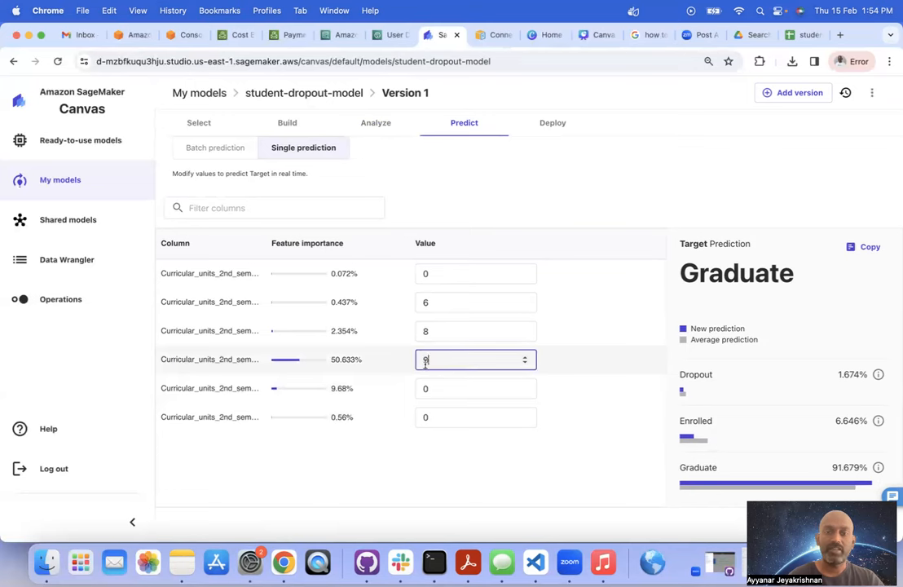
{"action": "key", "text": "BackSpace"}
{"action": "type", "text": "30"}
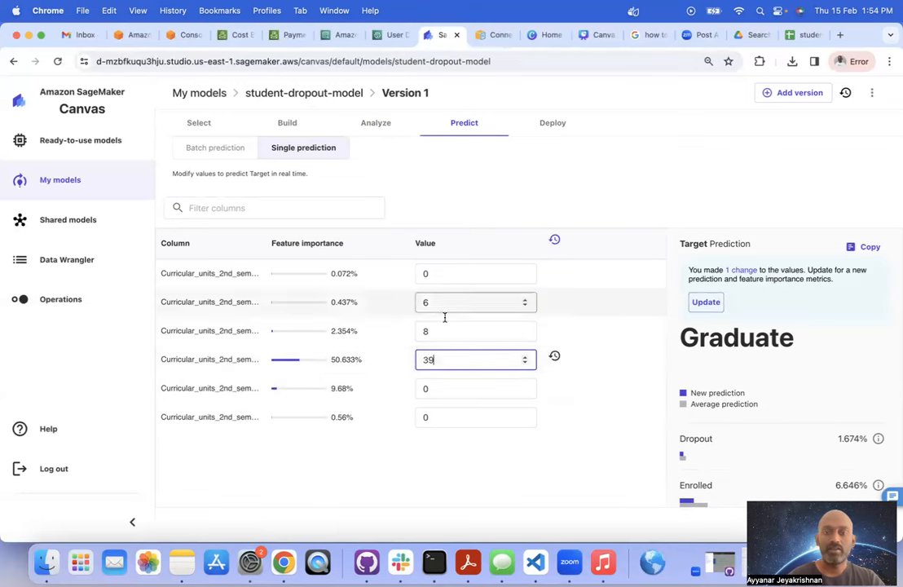
{"action": "left_click", "coordinate": [695, 297]}
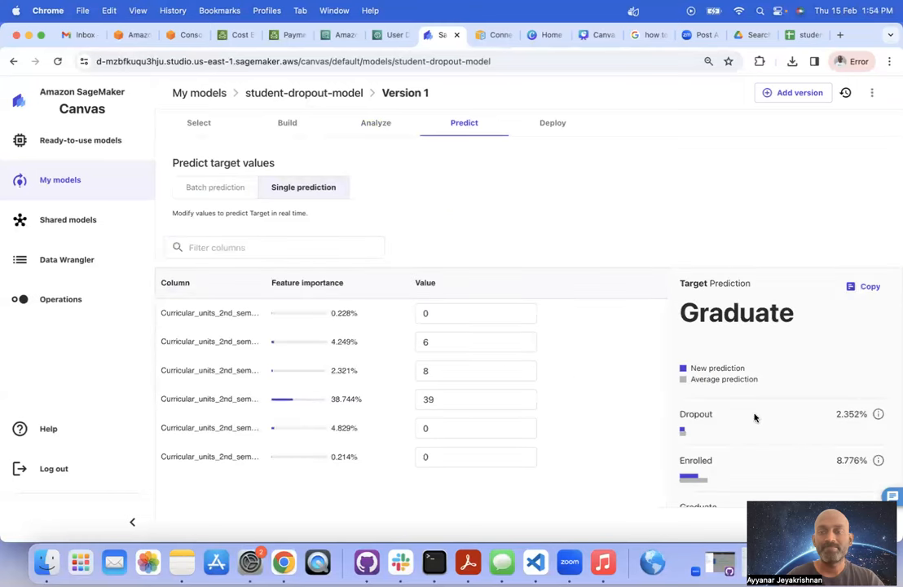
{"action": "scroll", "coordinate": [781, 473], "scroll_direction": "down", "scroll_amount": 2}
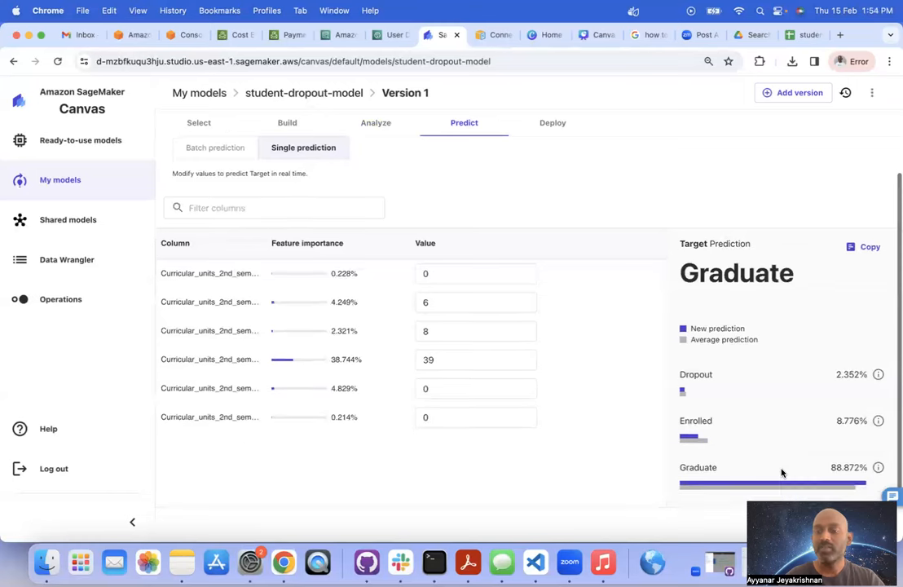
Step: Set Curricular_units_2nd_sem_approv to 0 and update the Target prediction
{"action": "left_click_drag", "start_coordinate": [462, 359], "coordinate": [387, 366]}
{"action": "left_click", "coordinate": [400, 363]}
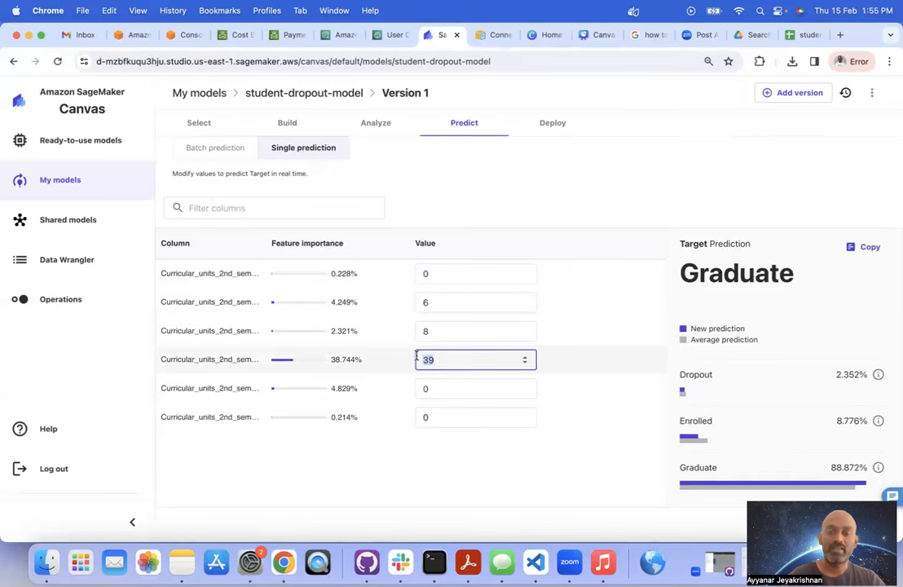
{"action": "type", "text": "0"}
{"action": "left_click", "coordinate": [706, 303]}
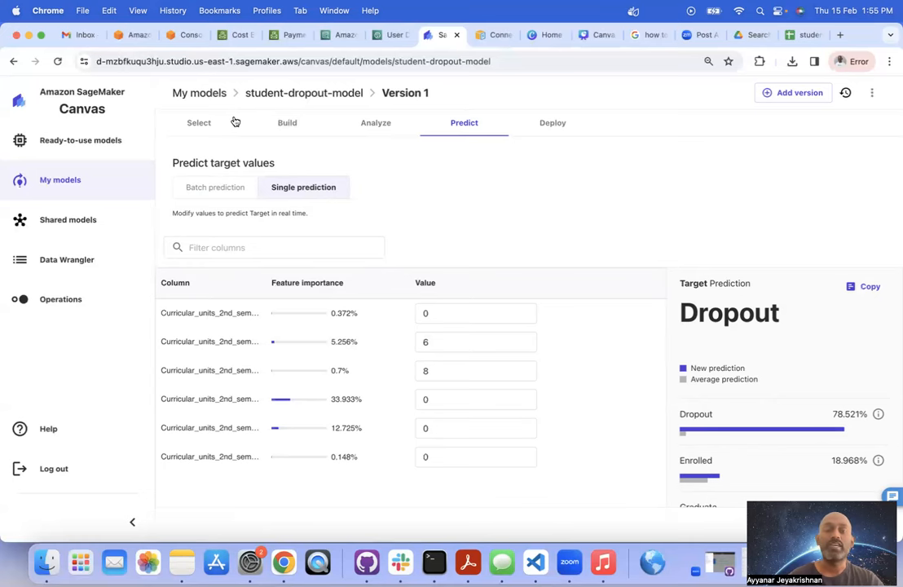
Step: View the model's deployments and batch prediction pages, and return to the student-dropout-model versions list
{"action": "left_click", "coordinate": [545, 124]}
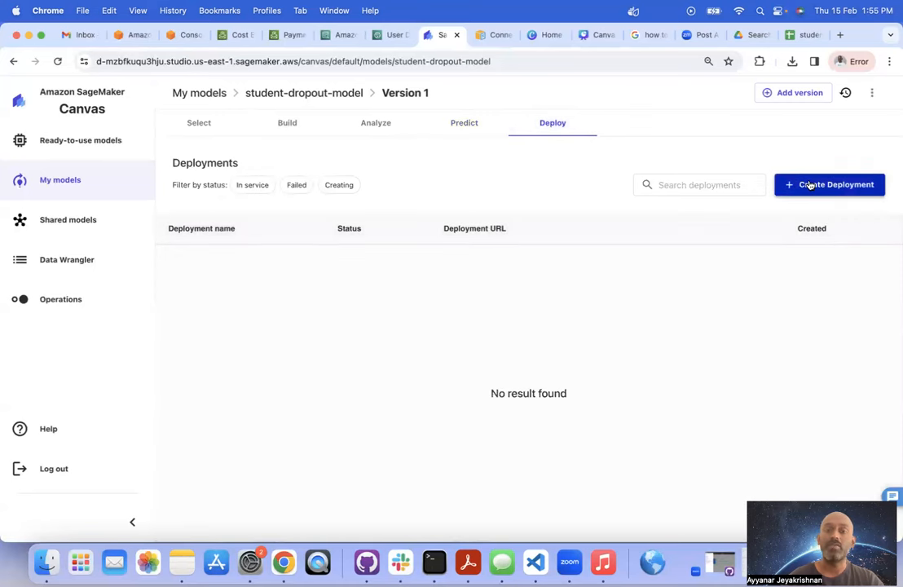
{"action": "left_click", "coordinate": [440, 129]}
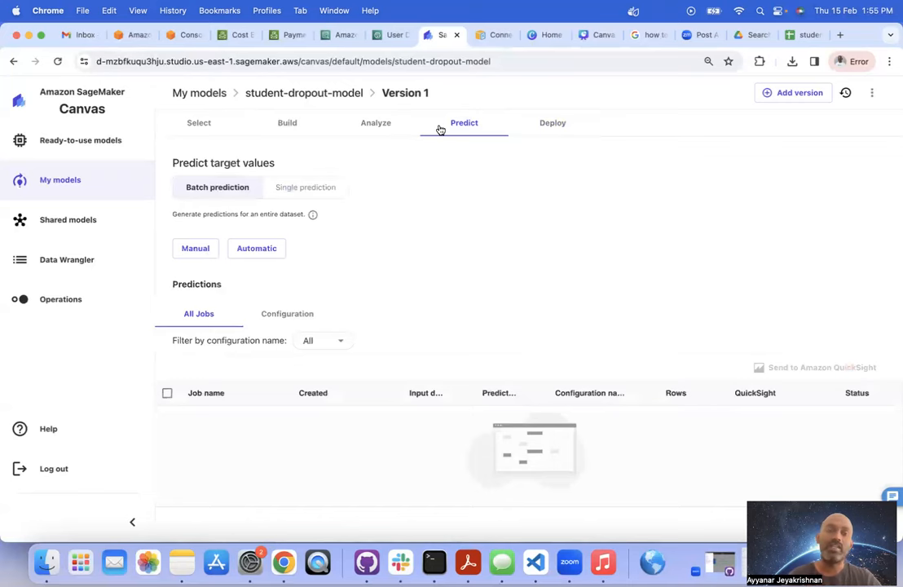
{"action": "left_click", "coordinate": [329, 95]}
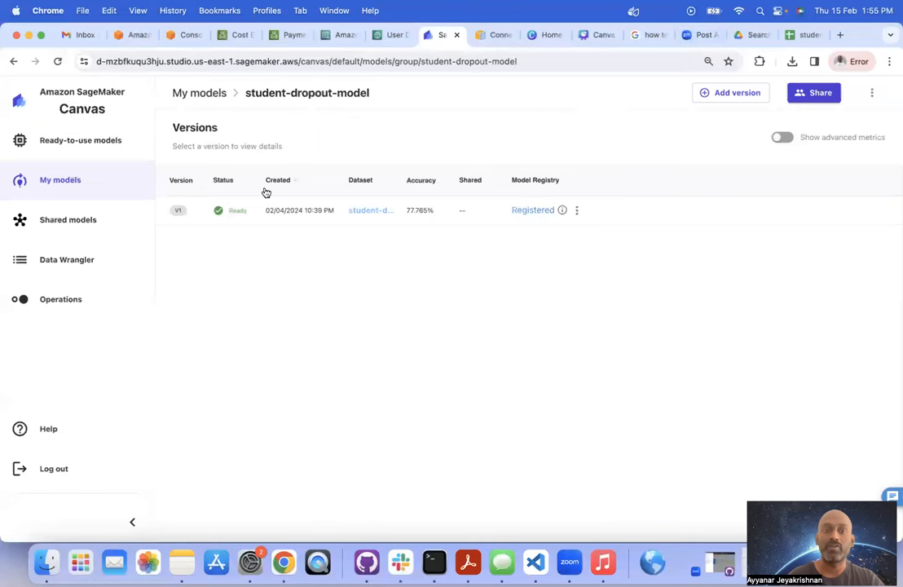
Step: Switch to the Canva presentation and review the AWS AI Service items on the "Keep it Simple - Play with Canvas" slide
{"action": "left_click", "coordinate": [600, 35]}
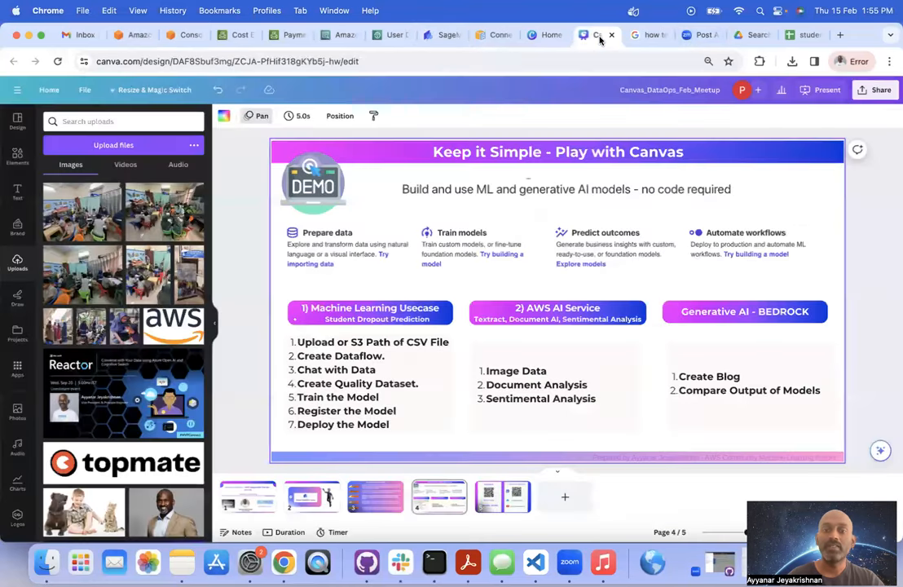
{"action": "left_click", "coordinate": [544, 308]}
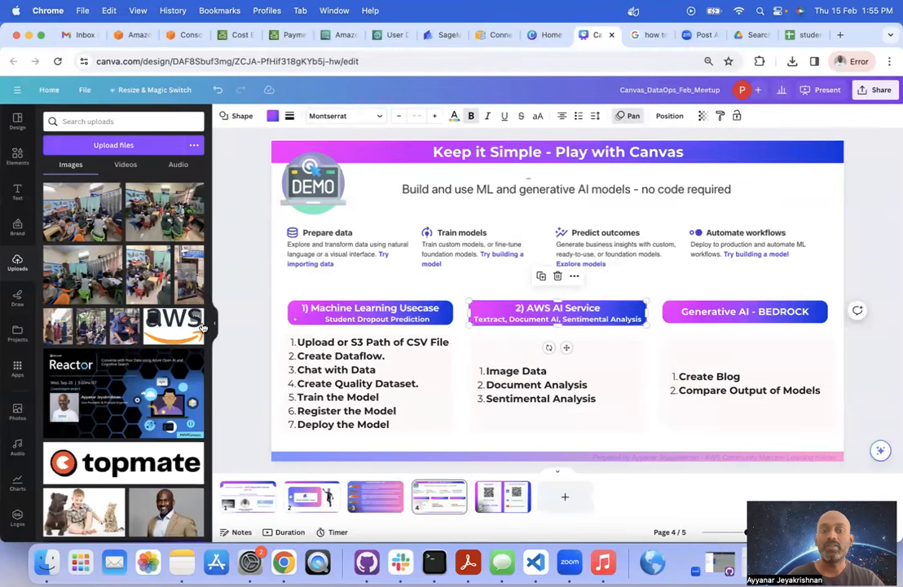
{"action": "left_click", "coordinate": [215, 323]}
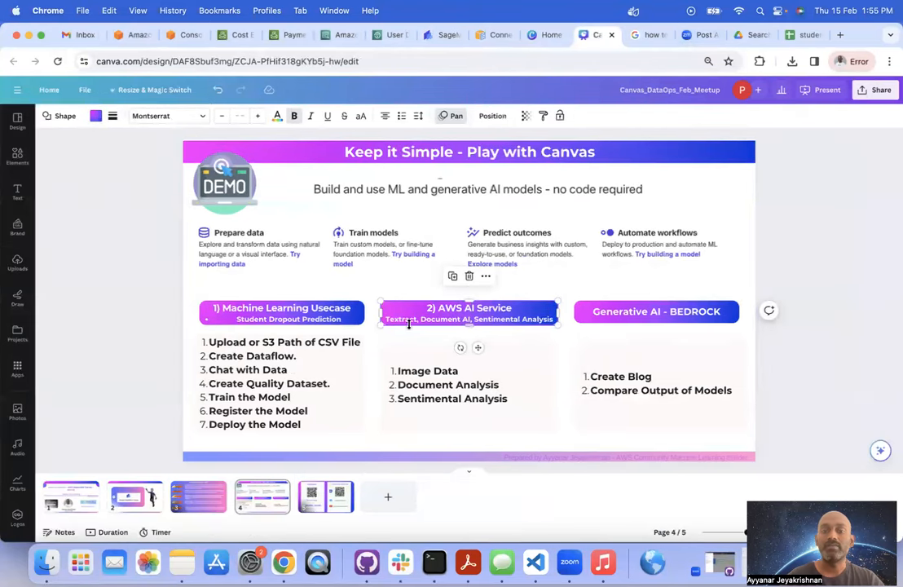
{"action": "left_click", "coordinate": [430, 371]}
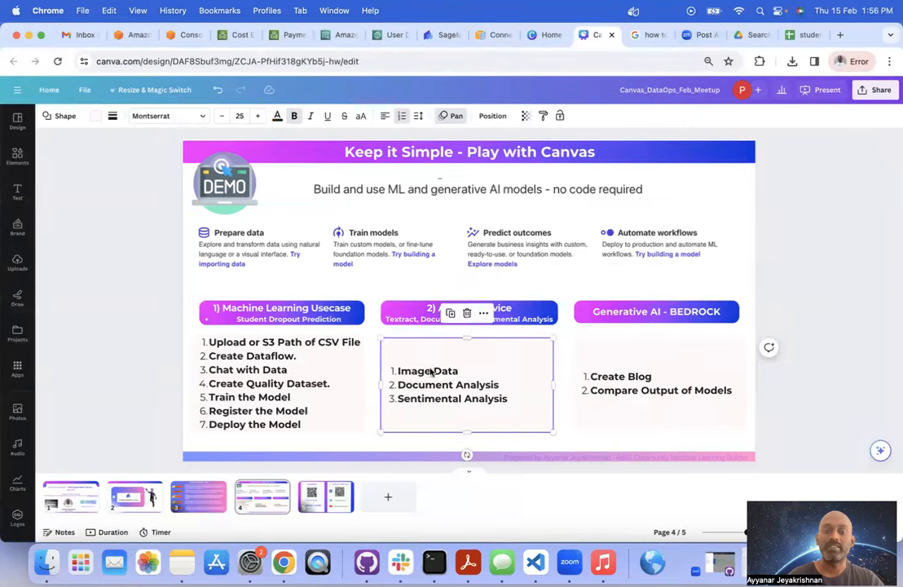
{"action": "double_click", "coordinate": [431, 371]}
{"action": "left_click_drag", "start_coordinate": [418, 371], "coordinate": [397, 371]}
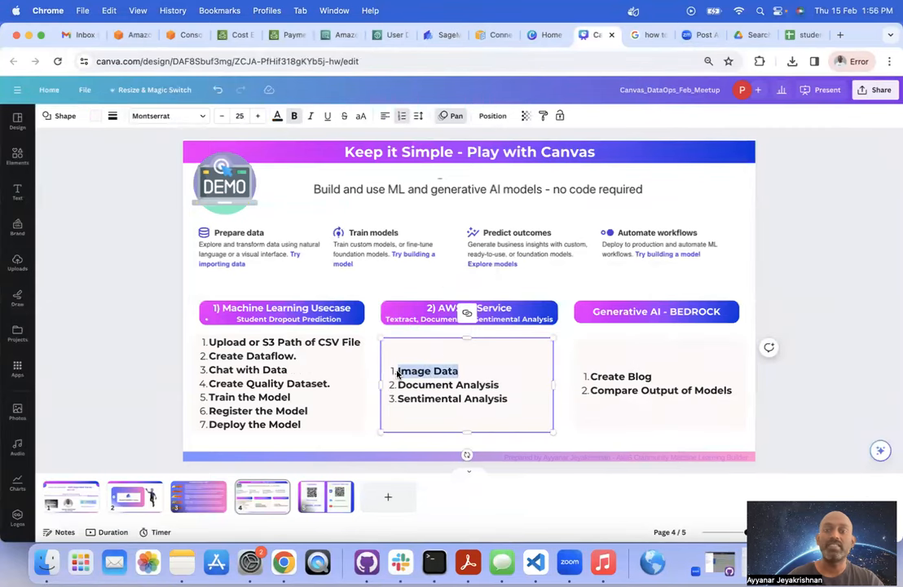
{"action": "left_click", "coordinate": [550, 35]}
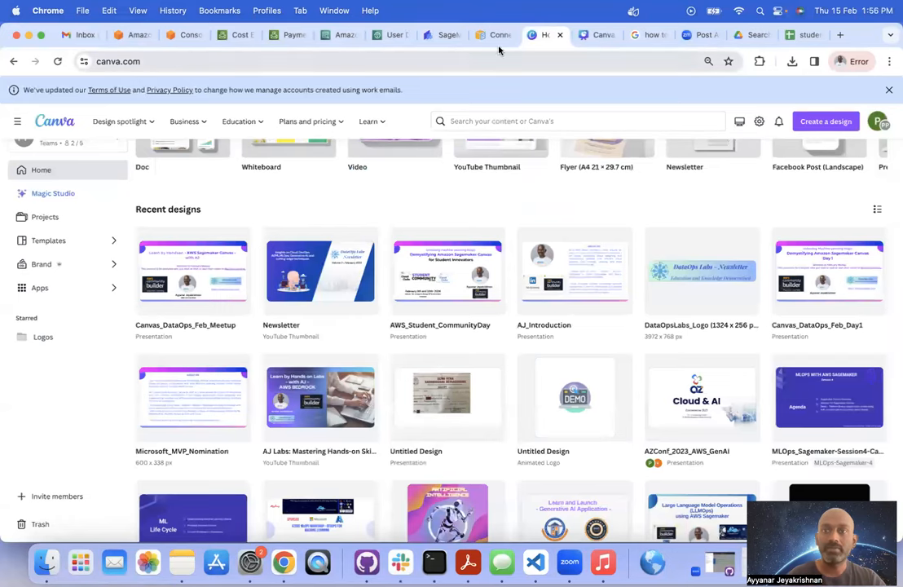
{"action": "left_click", "coordinate": [586, 36]}
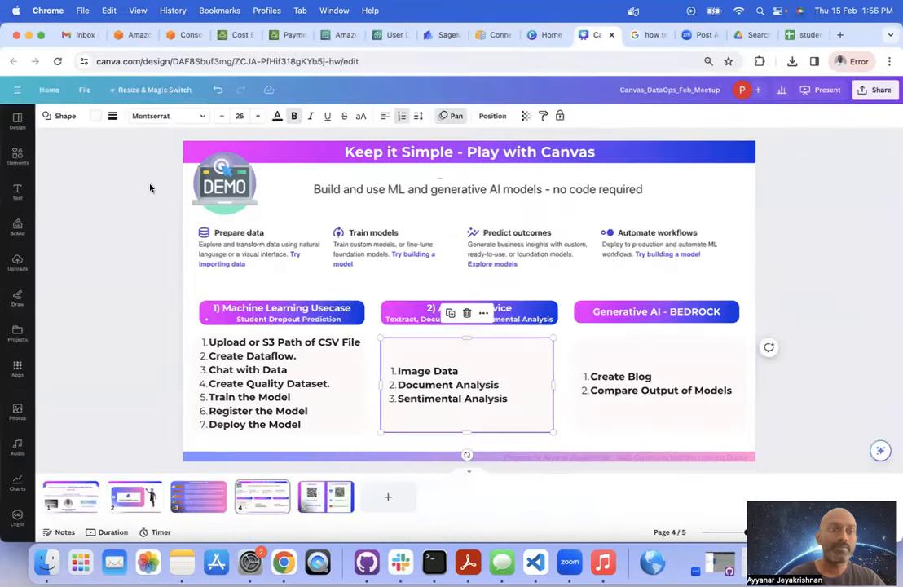
{"action": "left_click", "coordinate": [16, 153]}
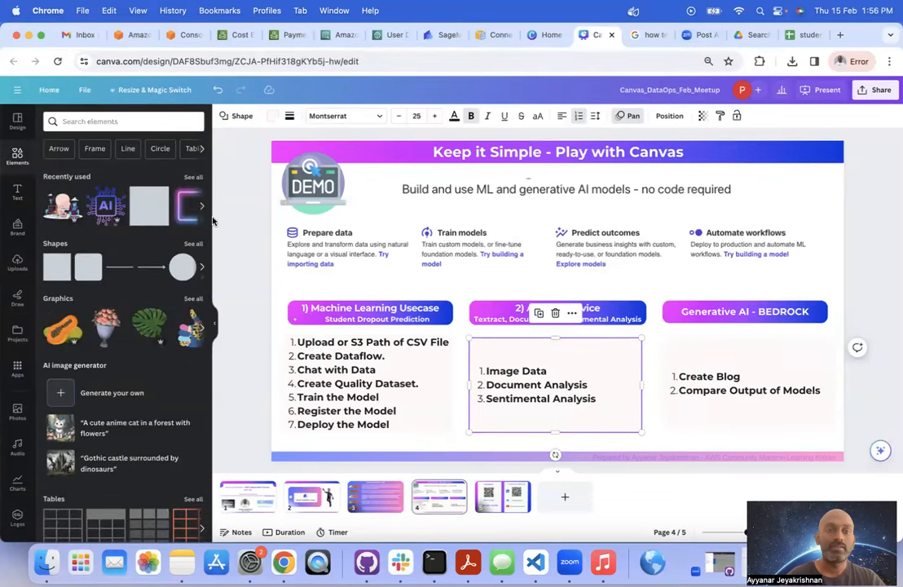
{"action": "left_click", "coordinate": [214, 332]}
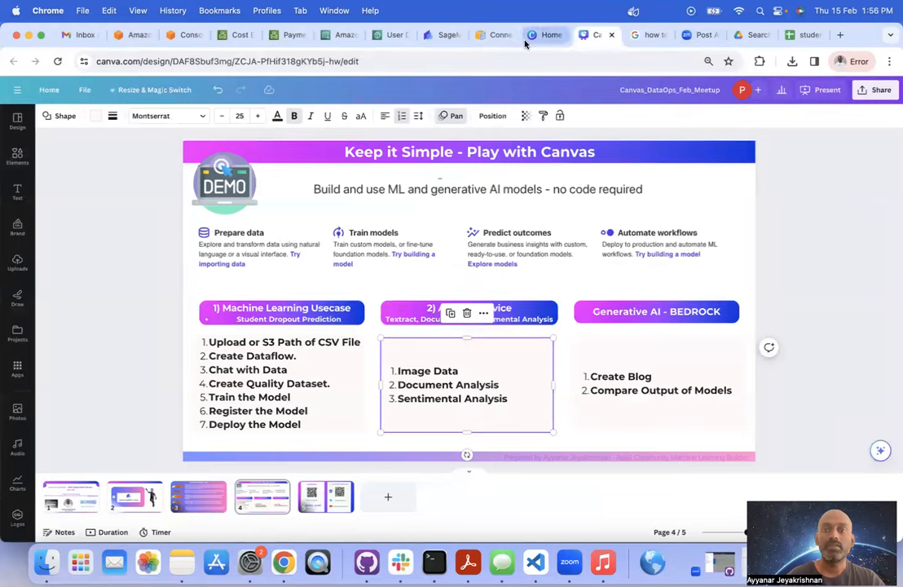
Step: Switch back to SageMaker Canvas, filter the ready-to-use models to Image only, and open Text detection in images
{"action": "left_click", "coordinate": [426, 34]}
{"action": "left_click", "coordinate": [83, 141]}
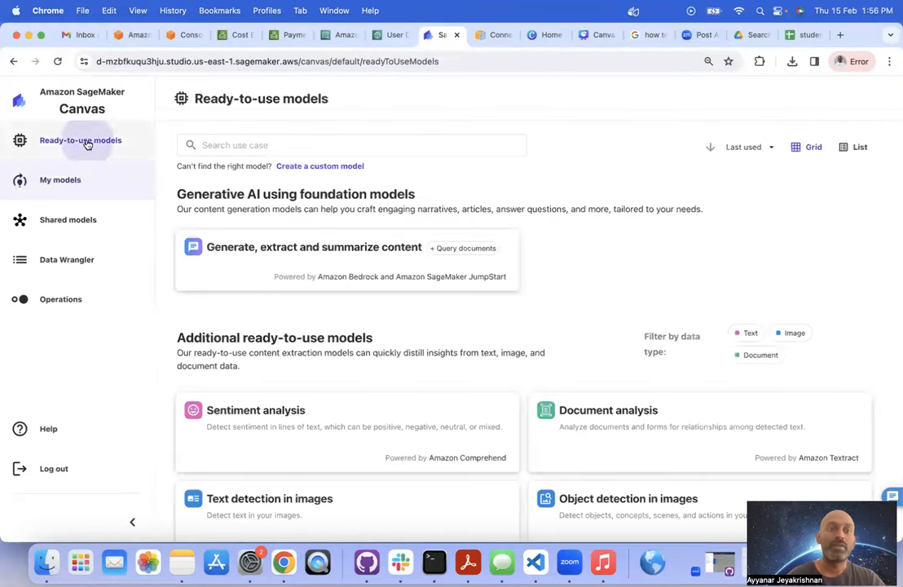
{"action": "left_click", "coordinate": [751, 335]}
{"action": "left_click", "coordinate": [788, 335]}
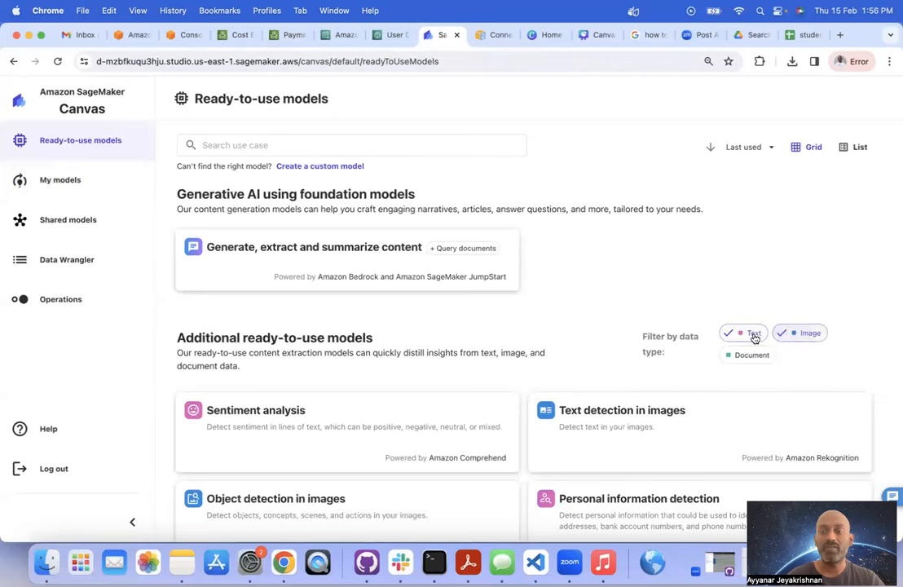
{"action": "left_click", "coordinate": [754, 335]}
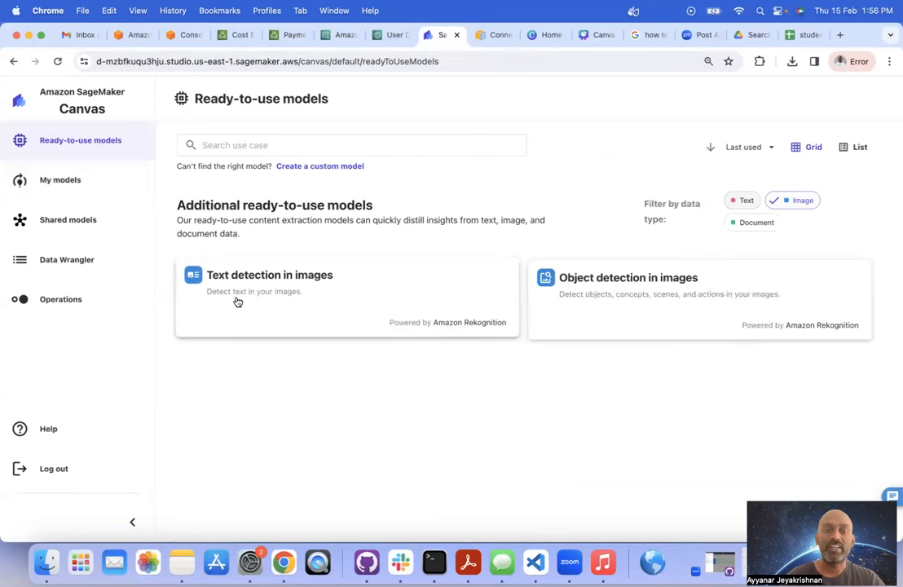
{"action": "left_click", "coordinate": [365, 291]}
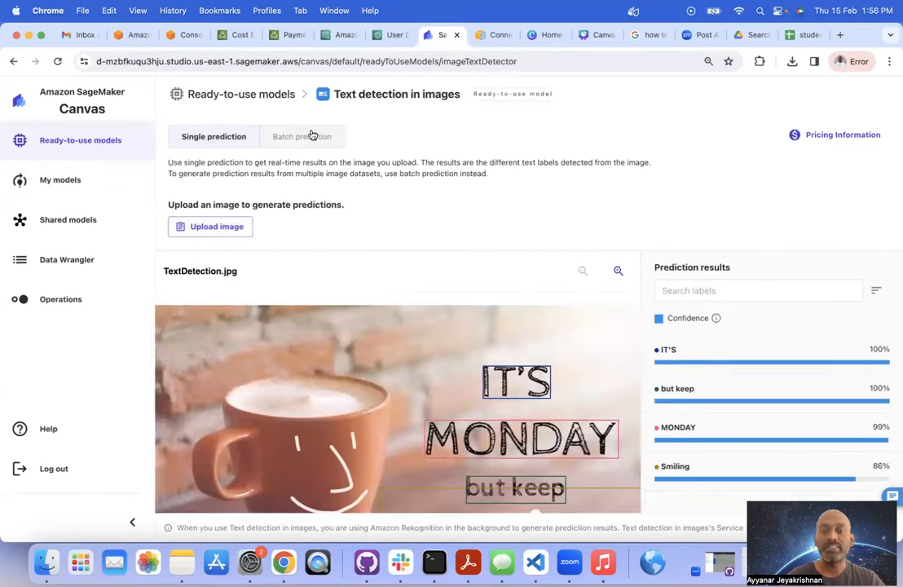
Step: Upload 1.jpg for a single text detection prediction and review the detected text labels
{"action": "left_click", "coordinate": [212, 229]}
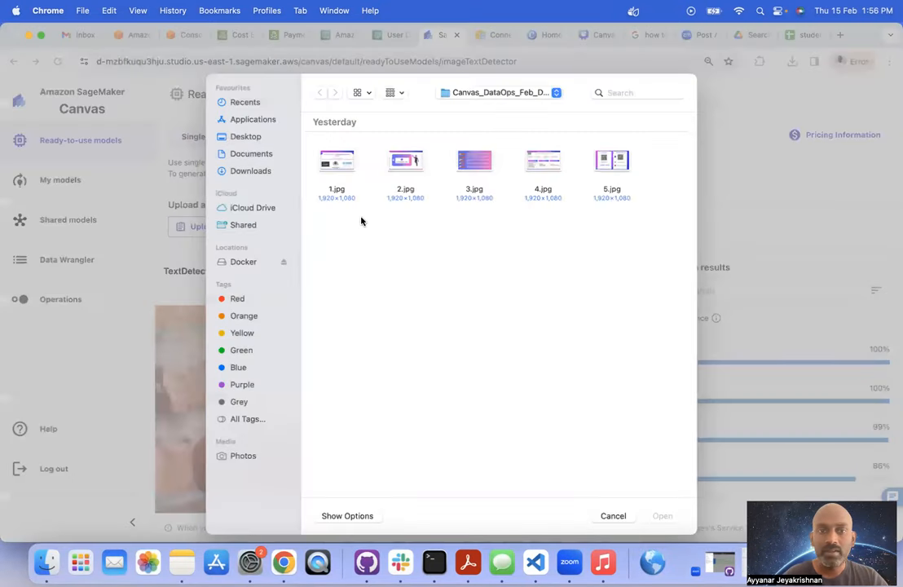
{"action": "left_click", "coordinate": [334, 163]}
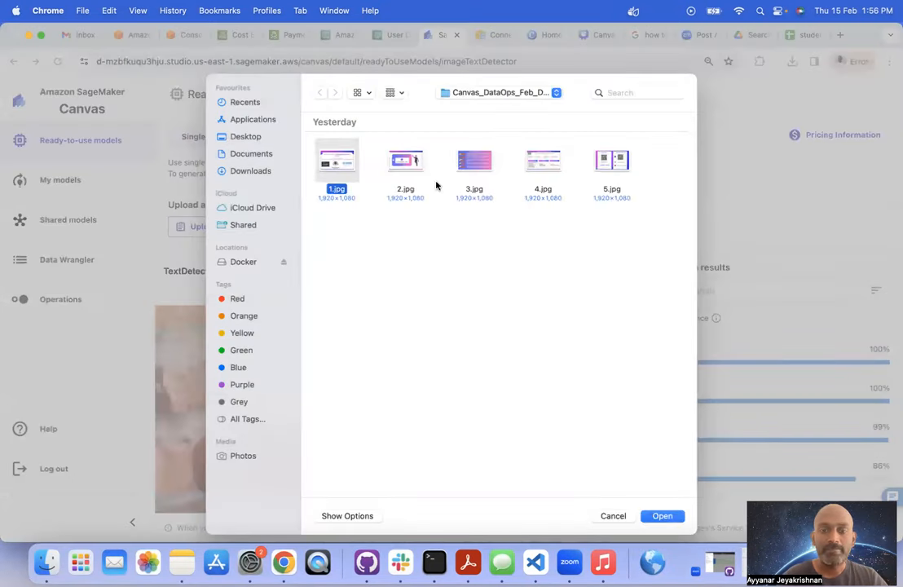
{"action": "left_click", "coordinate": [657, 517]}
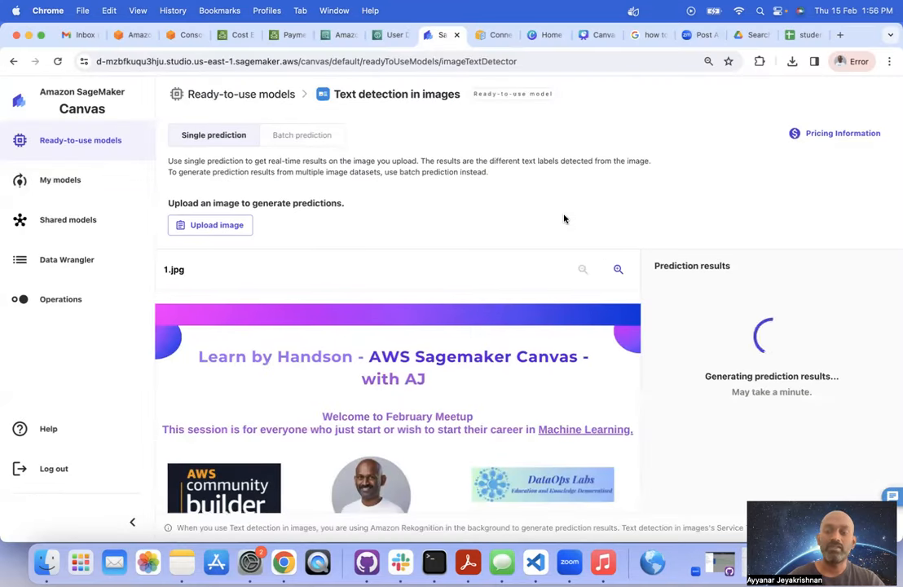
{"action": "scroll", "coordinate": [564, 218], "scroll_direction": "down", "scroll_amount": 2}
{"action": "scroll", "coordinate": [564, 217], "scroll_direction": "down", "scroll_amount": 3}
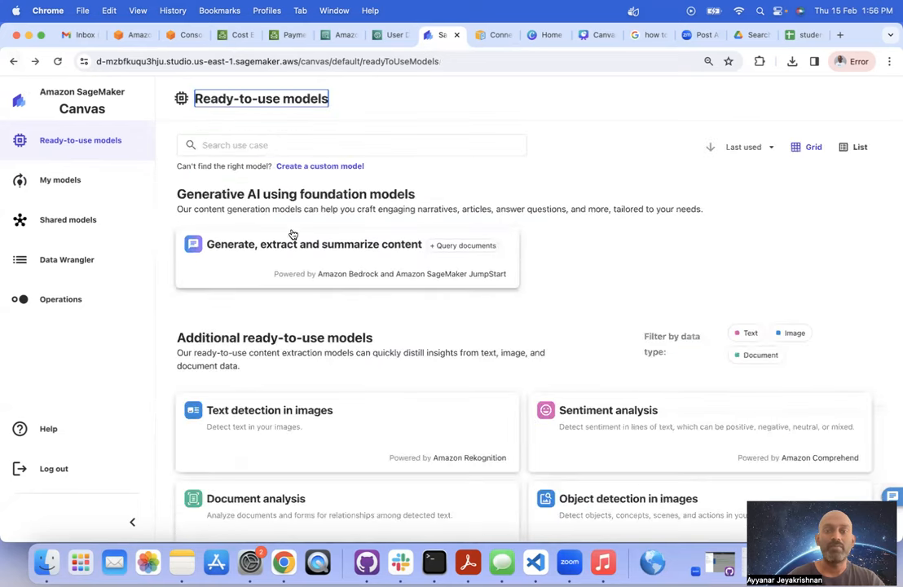
Step: View the Generate, extract and summarize content model, and open the batch predictions of the image-based Text detection in images model
{"action": "left_click", "coordinate": [317, 247]}
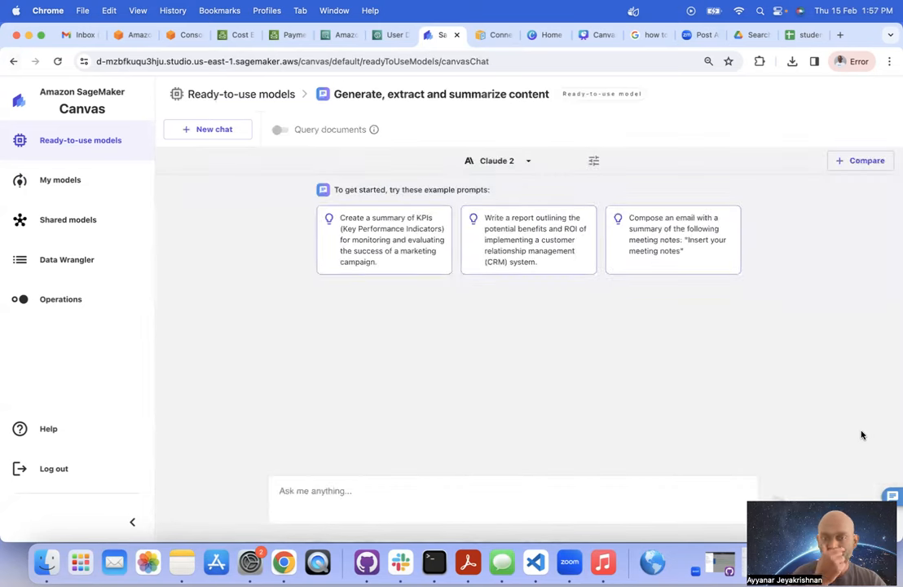
{"action": "left_click", "coordinate": [81, 142]}
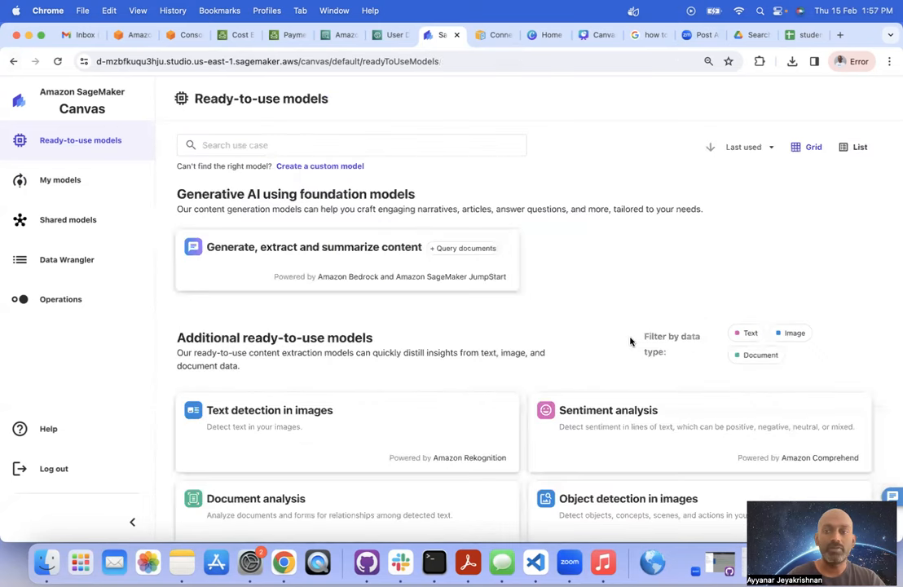
{"action": "left_click", "coordinate": [792, 332]}
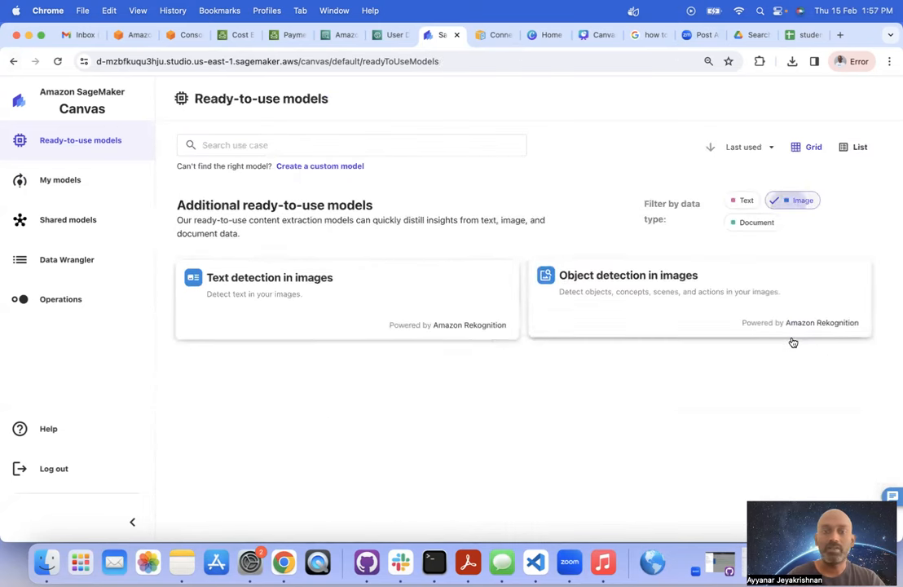
{"action": "left_click", "coordinate": [277, 289]}
{"action": "left_click", "coordinate": [302, 141]}
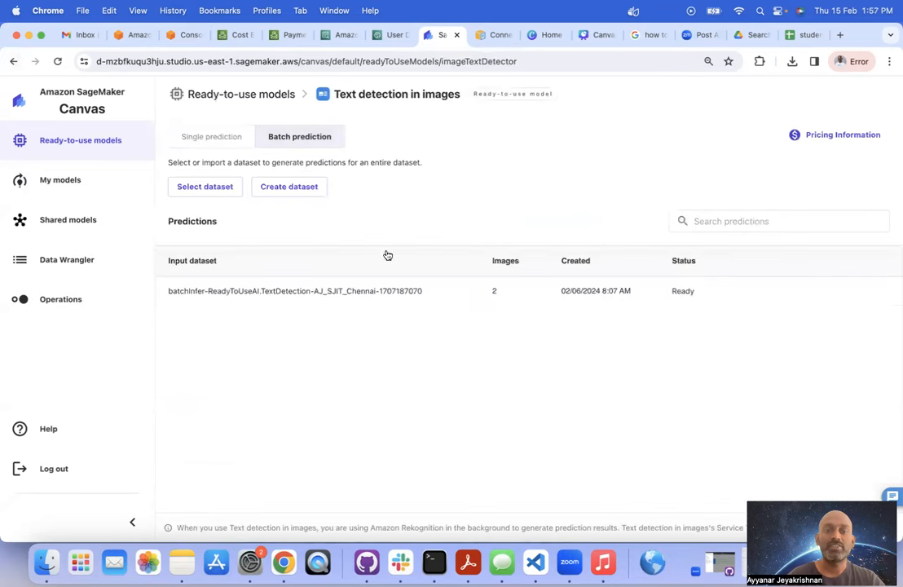
Step: Open the ready batch text detection result, examine the labels detected in the cricket image, and return to the ready-to-use models
{"action": "left_click", "coordinate": [290, 287]}
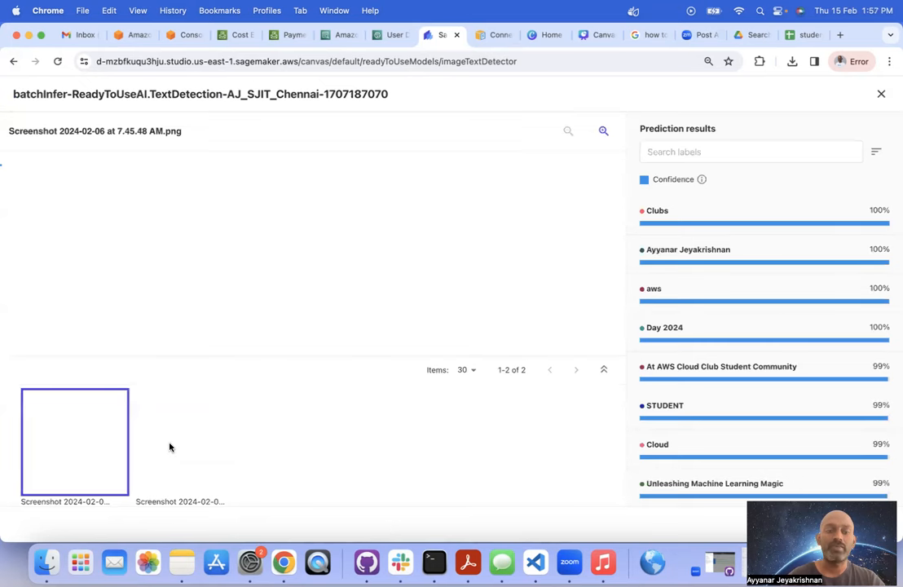
{"action": "left_click", "coordinate": [169, 447]}
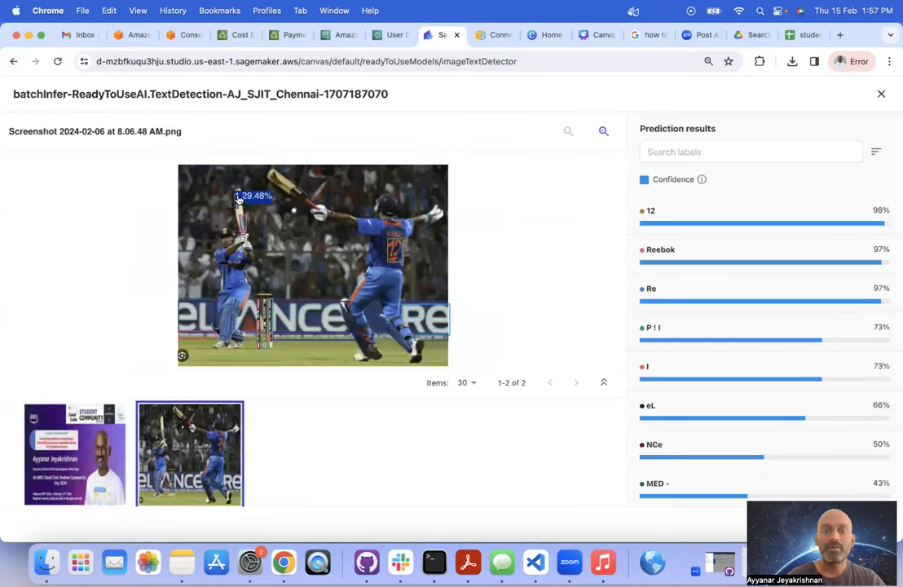
{"action": "mouse_move", "coordinate": [245, 224]}
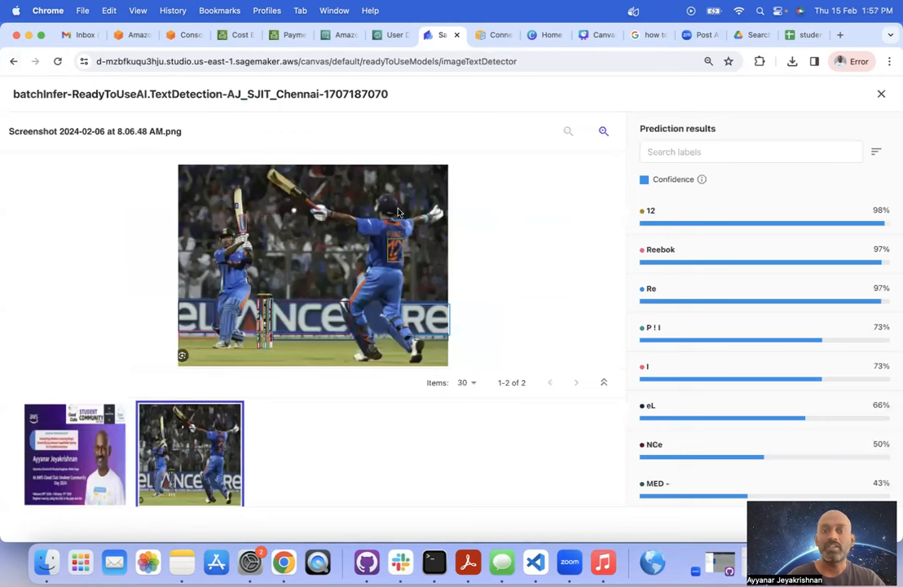
{"action": "mouse_move", "coordinate": [398, 239]}
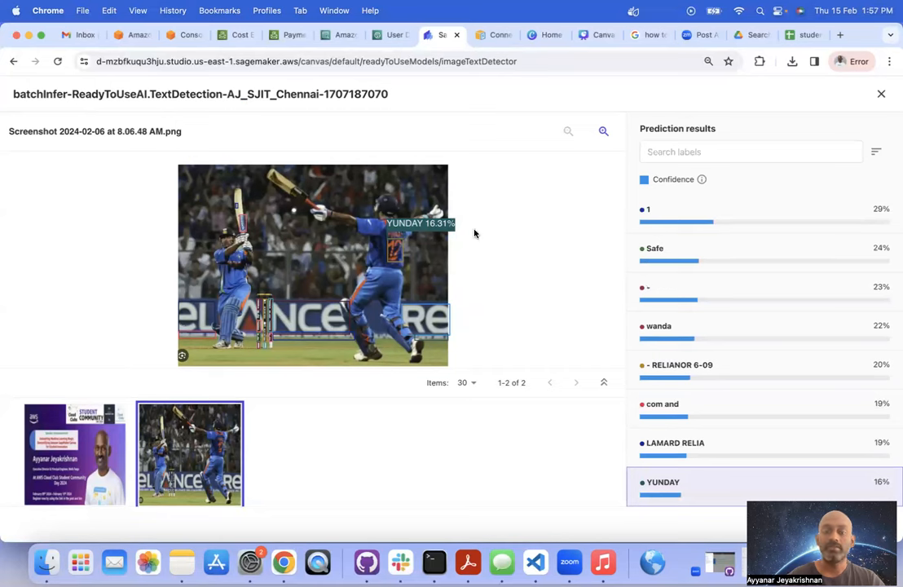
{"action": "left_click", "coordinate": [12, 61]}
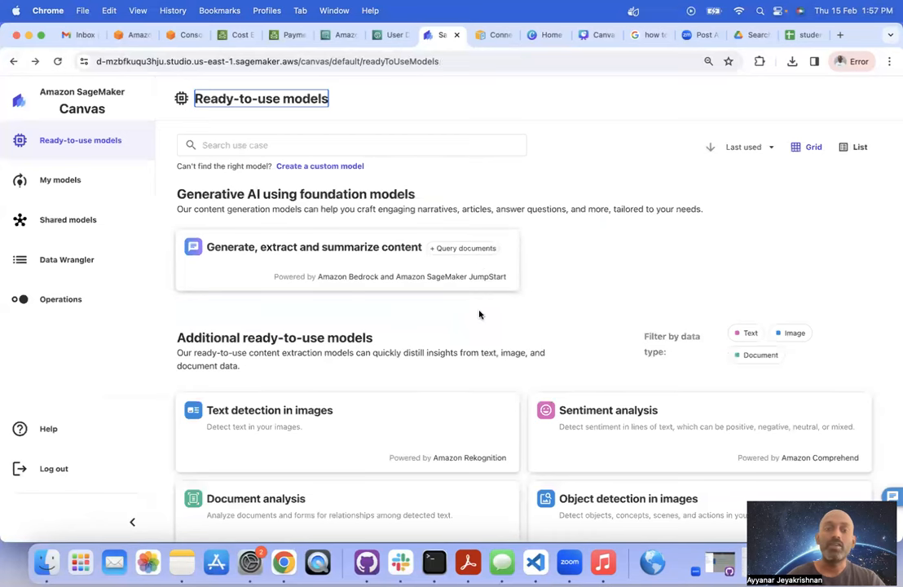
Step: Filter the ready-to-use models to Image and open the batch predictions of Object detection in images
{"action": "left_click", "coordinate": [666, 270]}
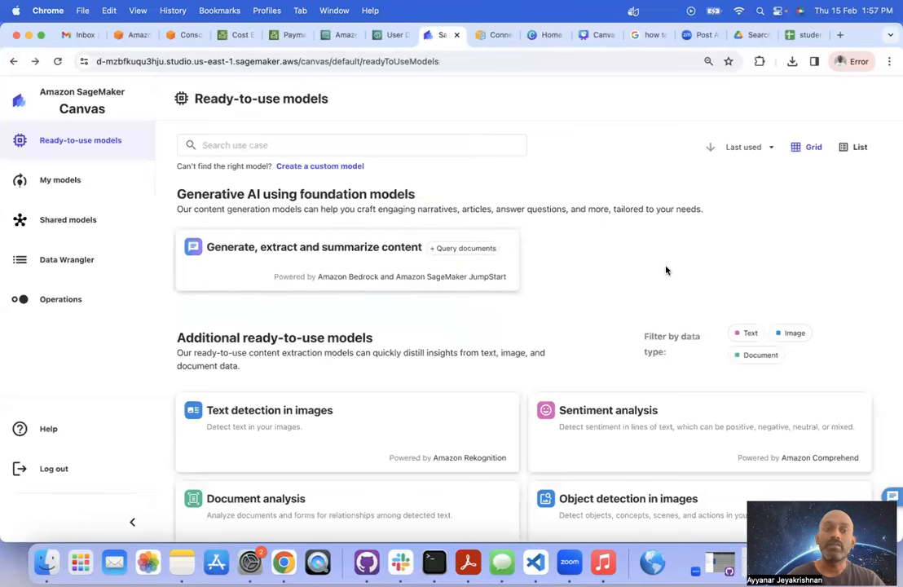
{"action": "scroll", "coordinate": [666, 269], "scroll_direction": "down", "scroll_amount": 5}
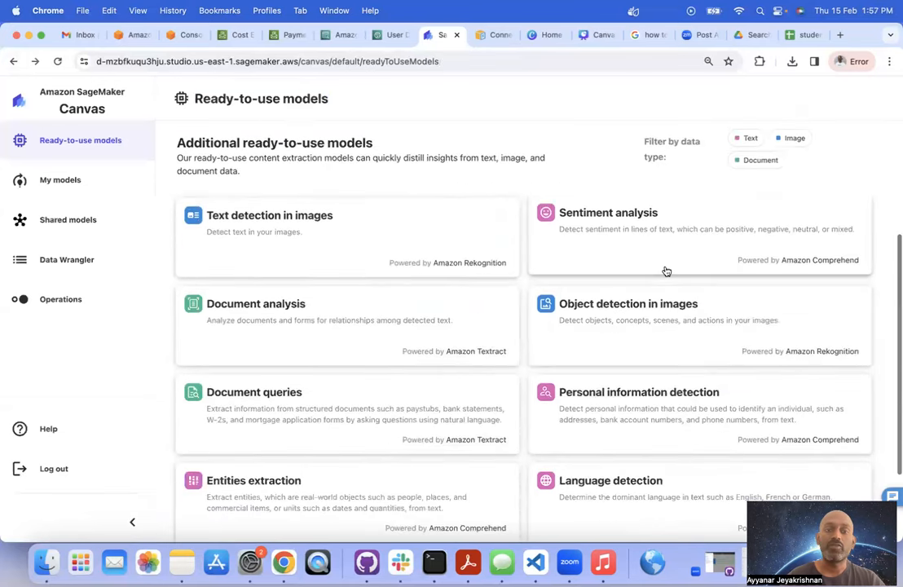
{"action": "scroll", "coordinate": [666, 269], "scroll_direction": "up", "scroll_amount": 2}
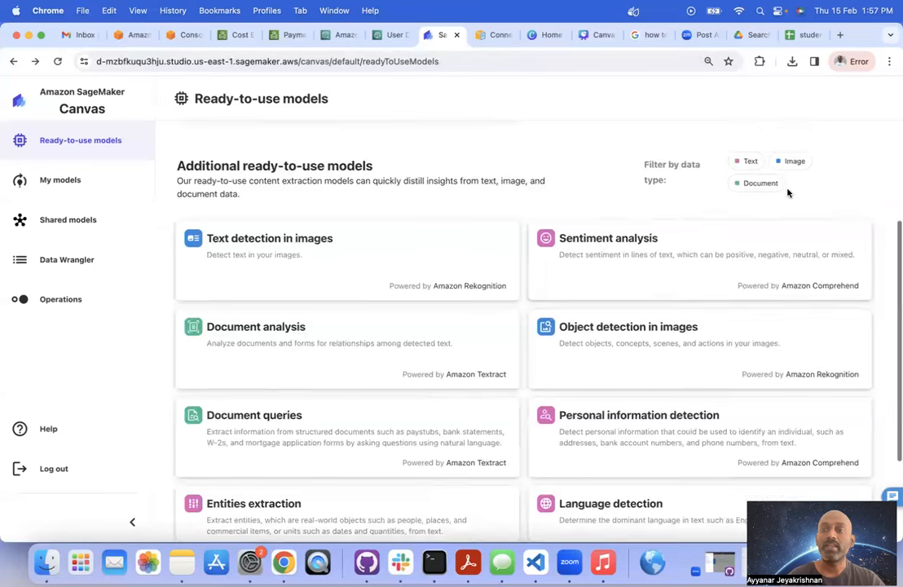
{"action": "left_click", "coordinate": [793, 162]}
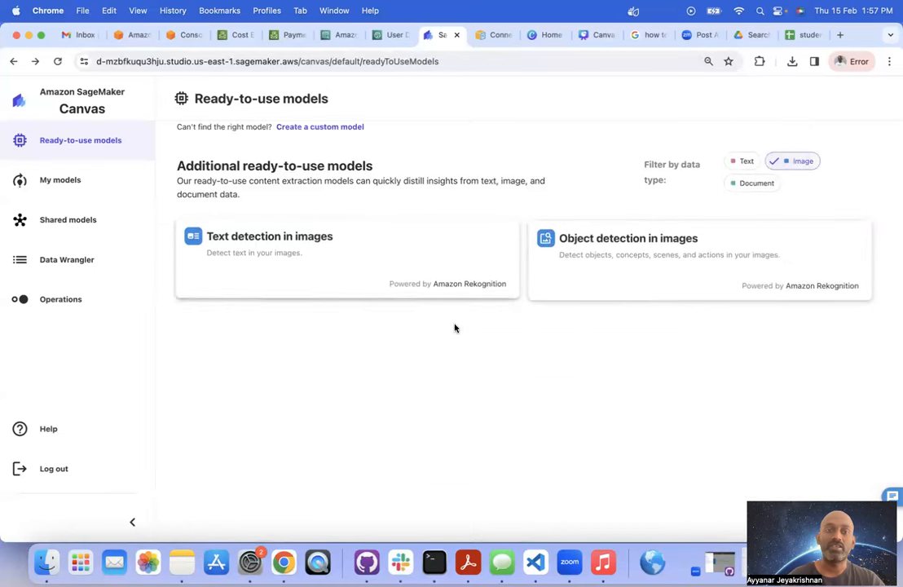
{"action": "left_click", "coordinate": [665, 246]}
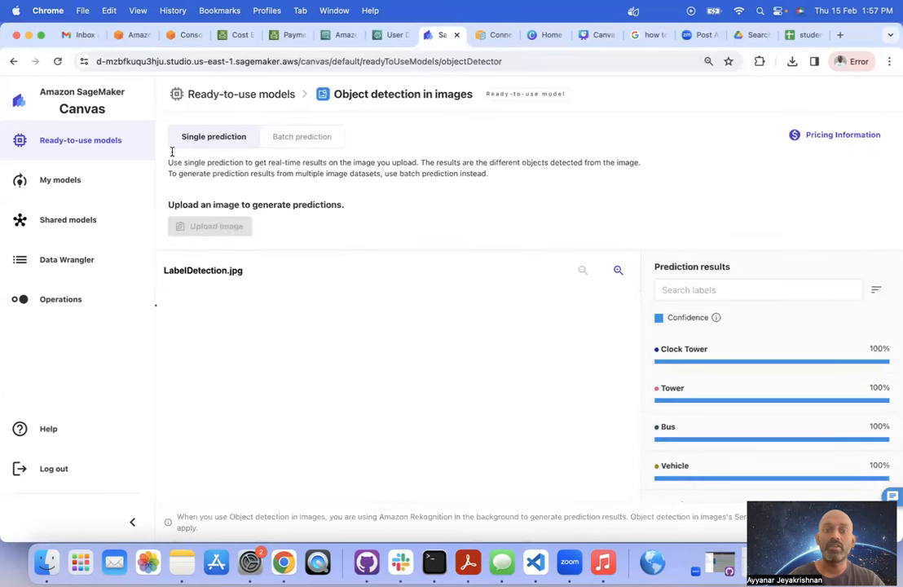
{"action": "left_click", "coordinate": [302, 140]}
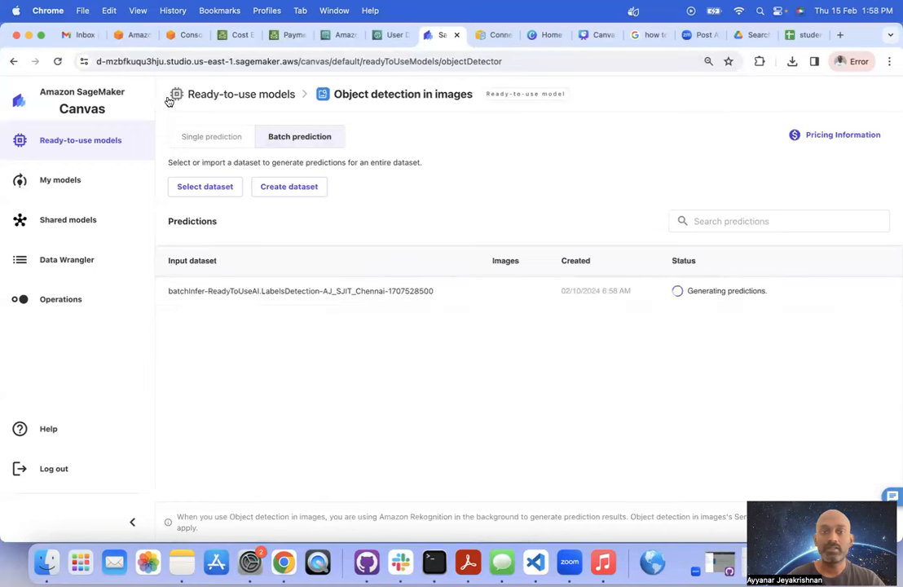
Step: Run a single object detection prediction on "Screenshot 2024-02-09 at 7.09.11 PM.png" from the Desktop folder
{"action": "left_click", "coordinate": [210, 138]}
{"action": "left_click", "coordinate": [207, 229]}
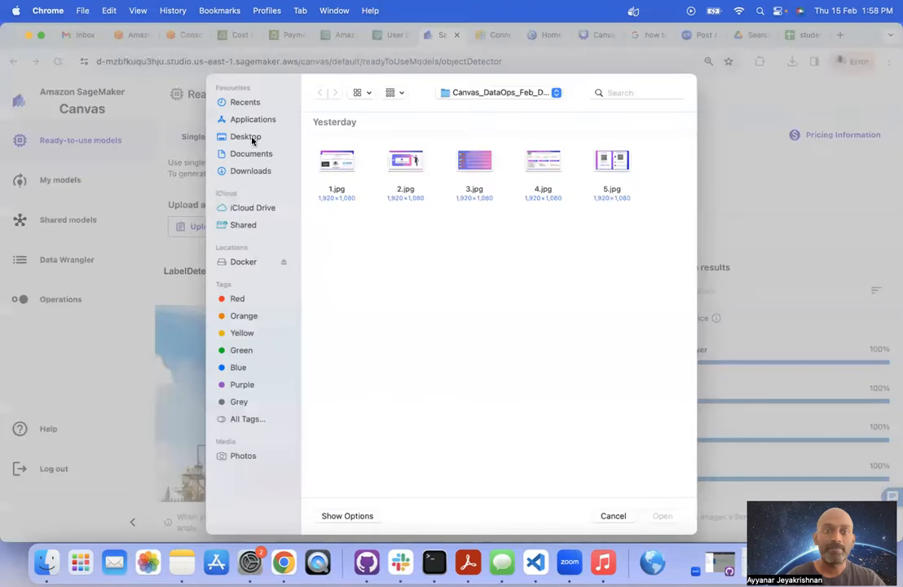
{"action": "left_click", "coordinate": [245, 137]}
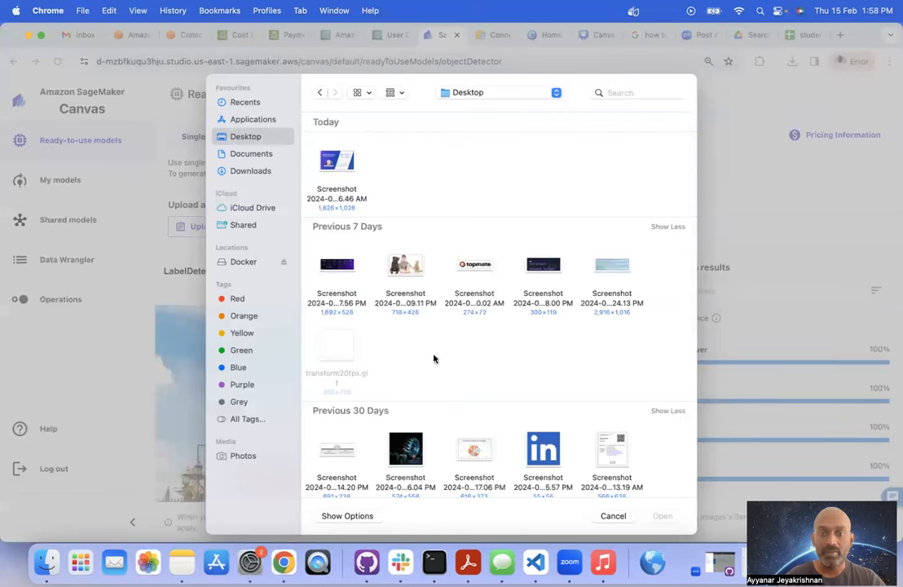
{"action": "left_click", "coordinate": [412, 270]}
{"action": "left_click", "coordinate": [661, 517]}
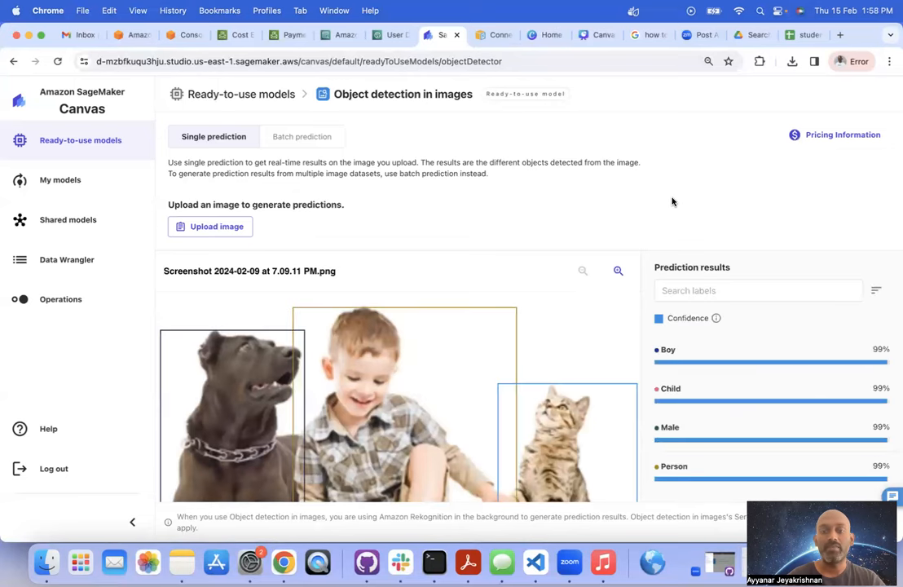
Step: Examine the Dog and Cat labels among the object detection results, and return to the ready-to-use models
{"action": "scroll", "coordinate": [672, 201], "scroll_direction": "down", "scroll_amount": 5}
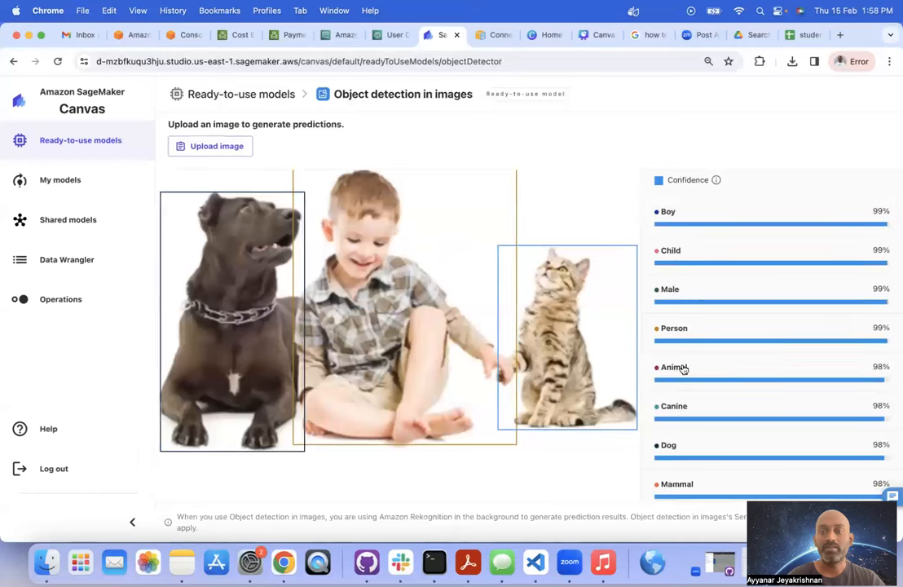
{"action": "left_click", "coordinate": [673, 446]}
{"action": "scroll", "coordinate": [673, 447], "scroll_direction": "down", "scroll_amount": 3}
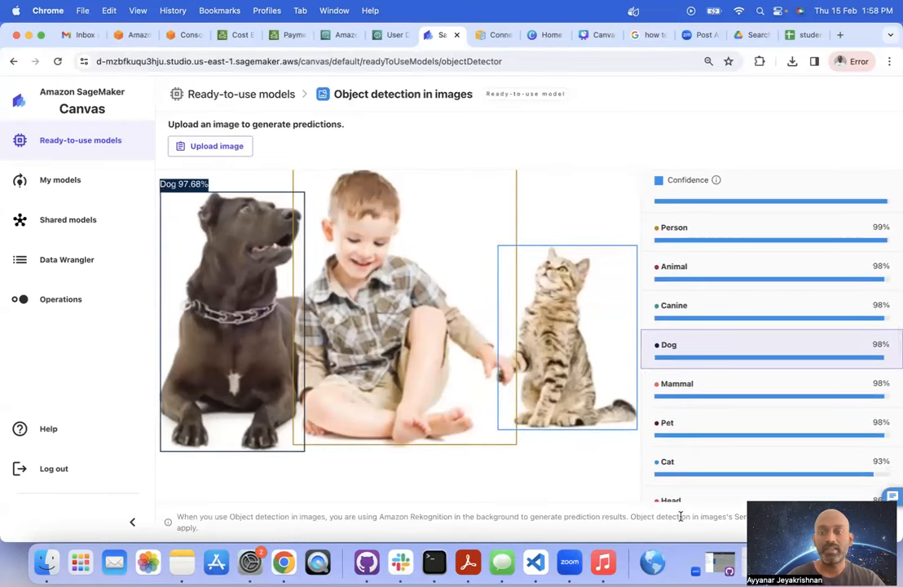
{"action": "left_click", "coordinate": [679, 461]}
{"action": "left_click", "coordinate": [188, 246]}
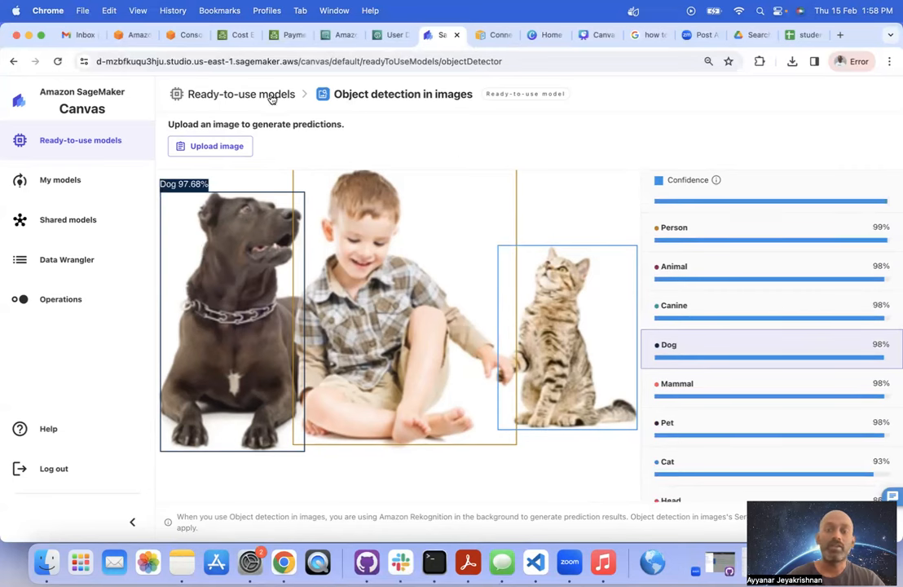
{"action": "left_click_drag", "start_coordinate": [802, 153], "coordinate": [803, 49]}
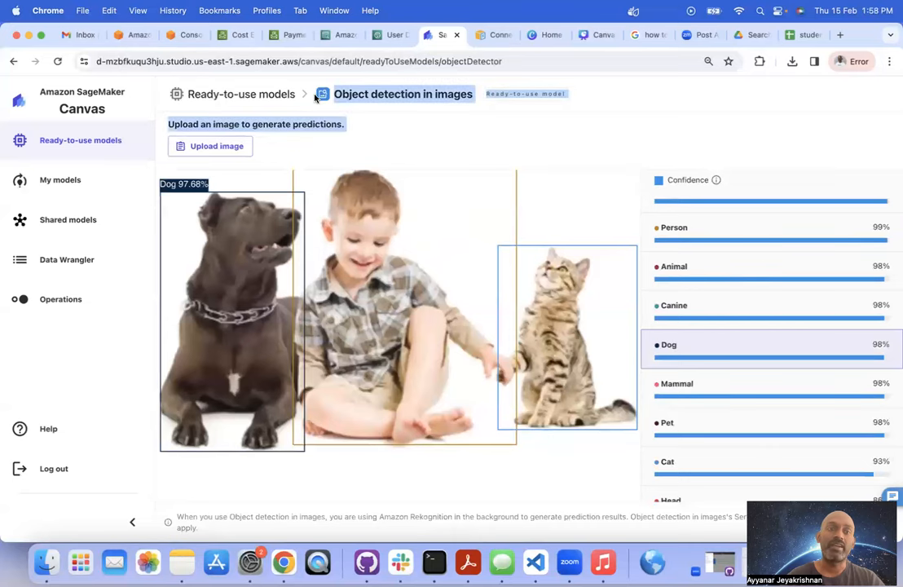
{"action": "left_click", "coordinate": [259, 94]}
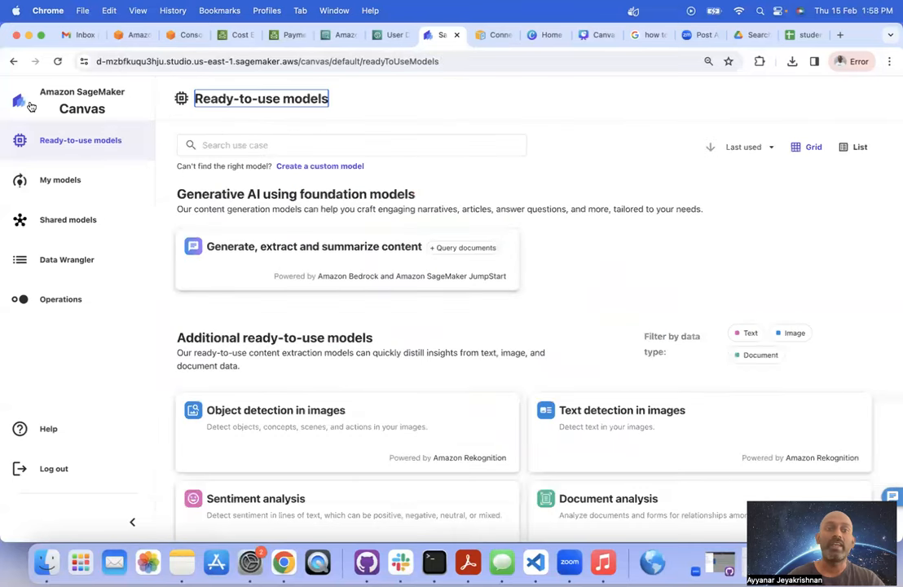
Step: View the Generate, extract and summarize content model, and check which ready-to-use models the Image filter covers before clearing it
{"action": "left_click", "coordinate": [303, 261]}
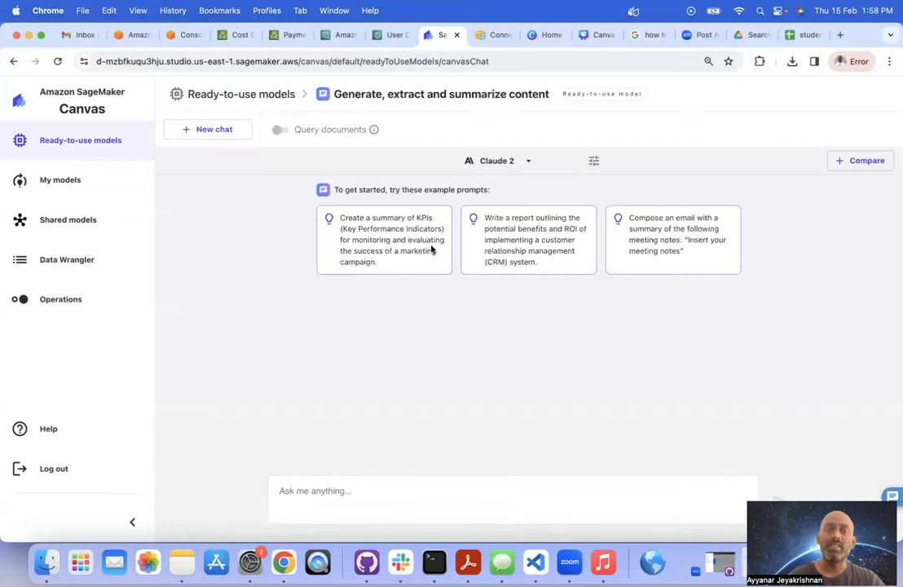
{"action": "left_click", "coordinate": [68, 140]}
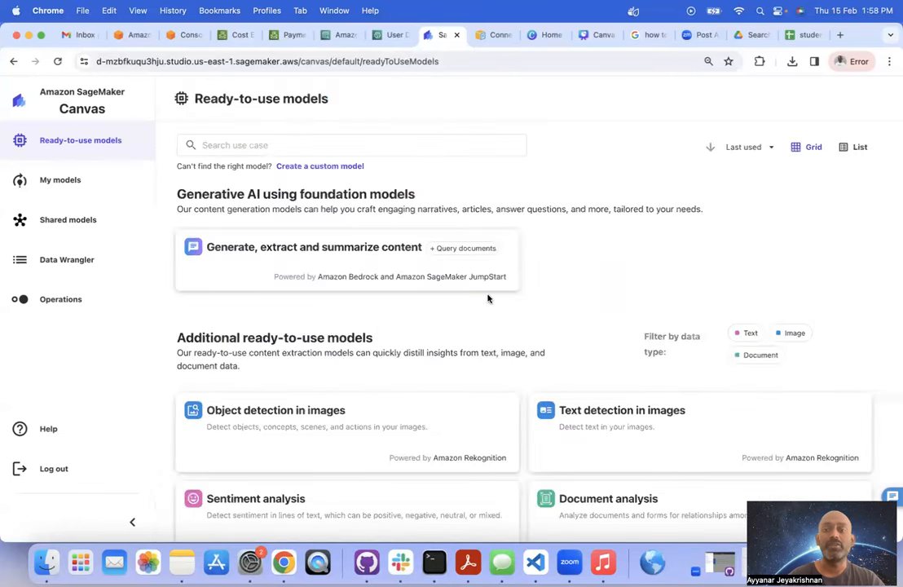
{"action": "left_click", "coordinate": [795, 334]}
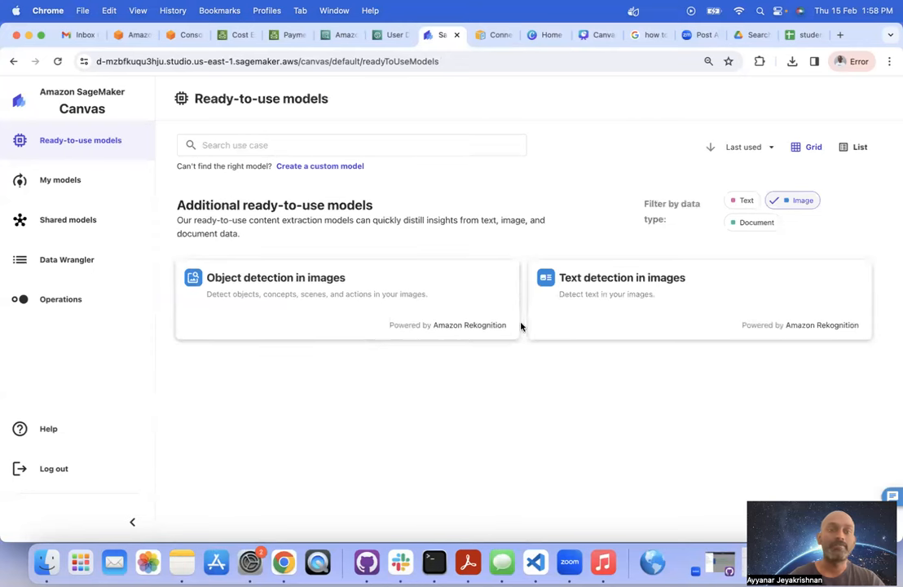
{"action": "left_click", "coordinate": [786, 204]}
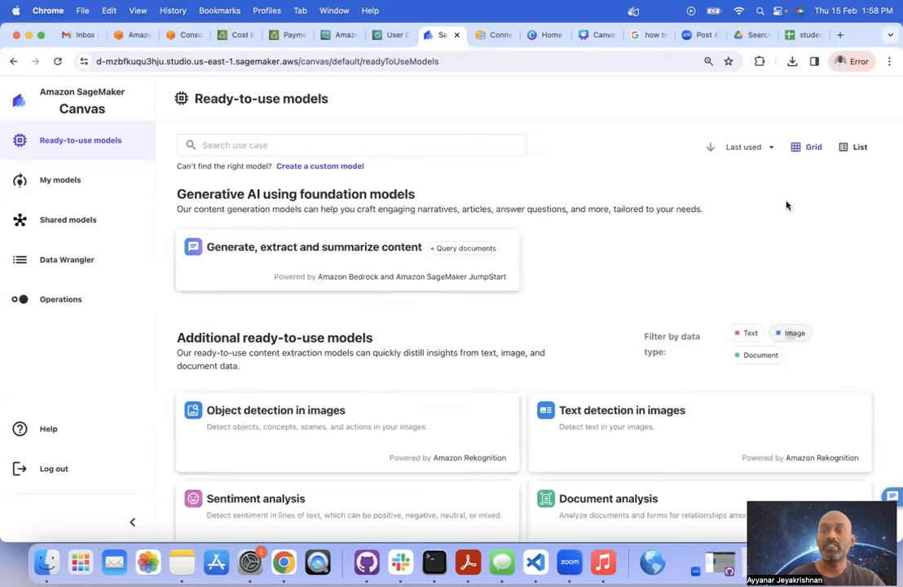
Step: Filter the ready-to-use models to Text and open the batch predictions of Entities extraction
{"action": "left_click", "coordinate": [748, 333]}
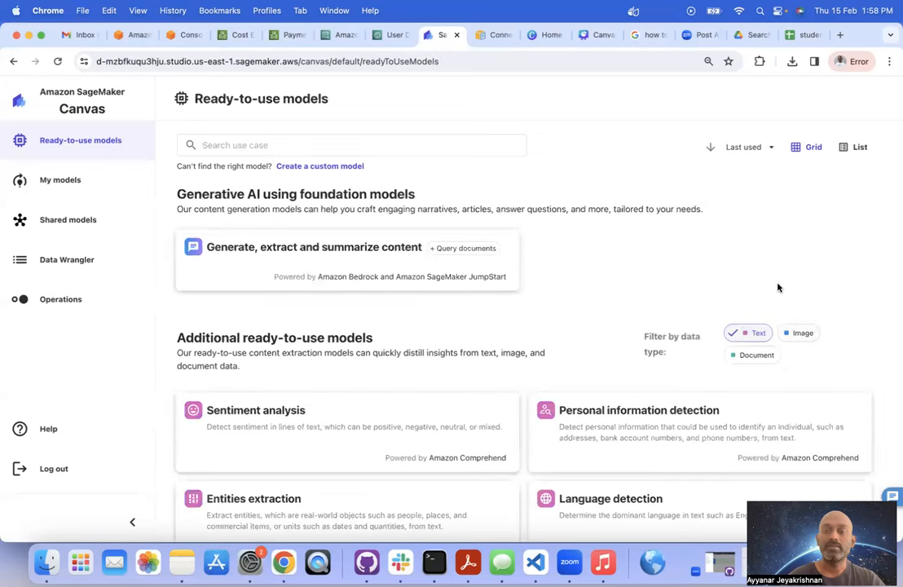
{"action": "scroll", "coordinate": [788, 247], "scroll_direction": "down", "scroll_amount": 5}
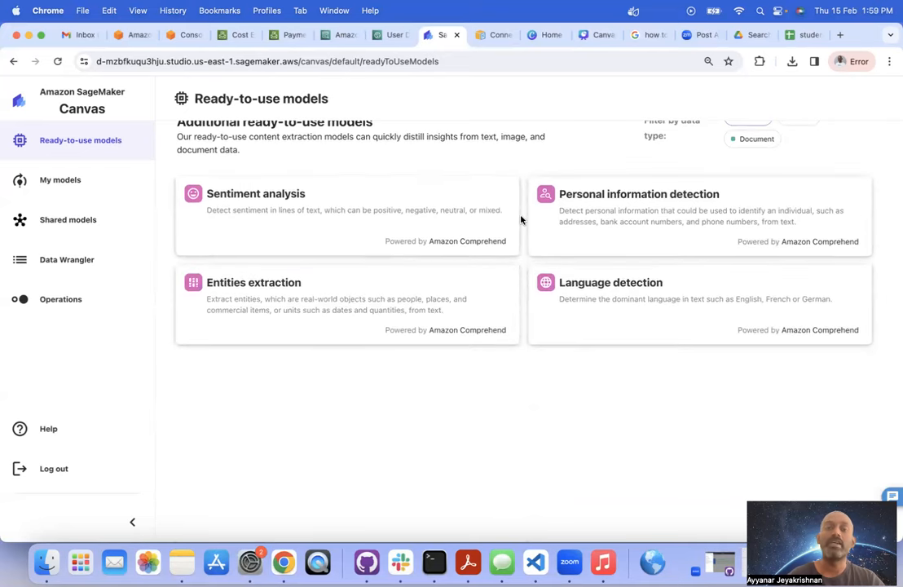
{"action": "left_click", "coordinate": [305, 299]}
{"action": "left_click", "coordinate": [306, 134]}
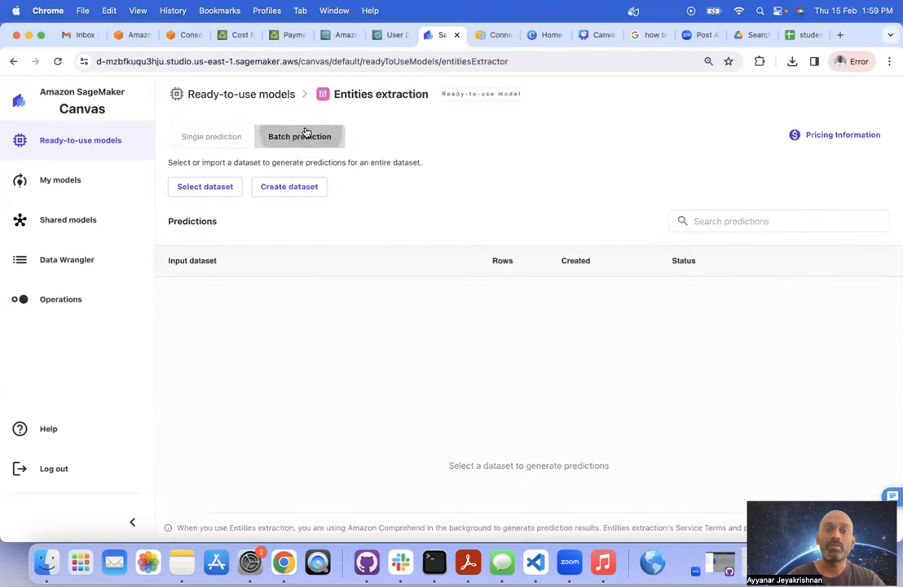
Step: Leave Entities extraction, look at the Generate, extract and summarize content chat again, and return to the ready-to-use models
{"action": "left_click", "coordinate": [250, 93]}
{"action": "left_click", "coordinate": [339, 246]}
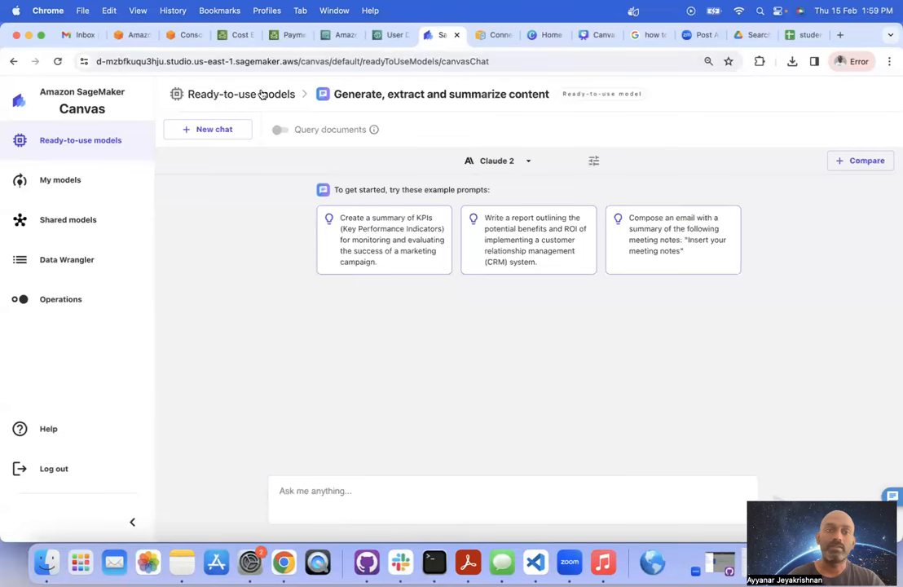
{"action": "left_click", "coordinate": [261, 95]}
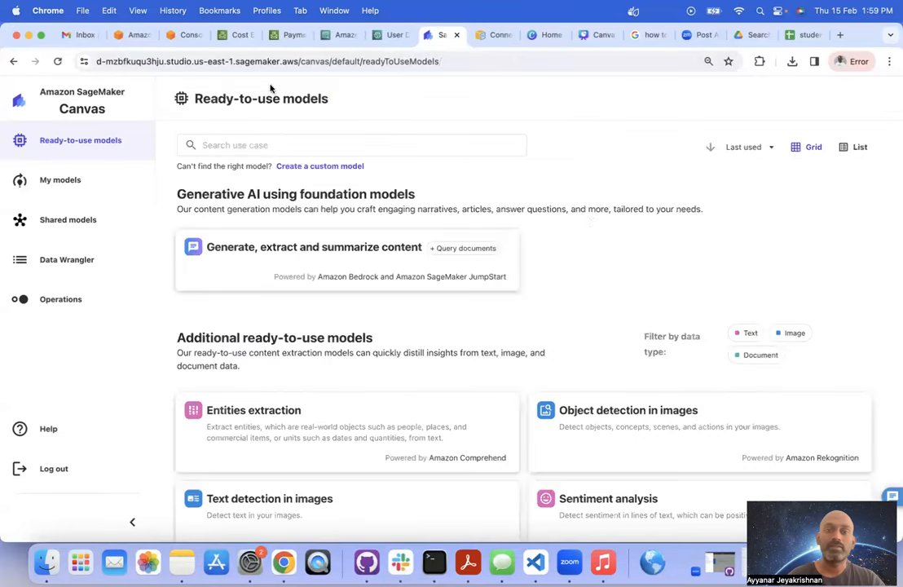
Step: Filter the ready-to-use models to Text and open Sentiment analysis, viewing its batch predictions before switching to single prediction
{"action": "left_click", "coordinate": [746, 334]}
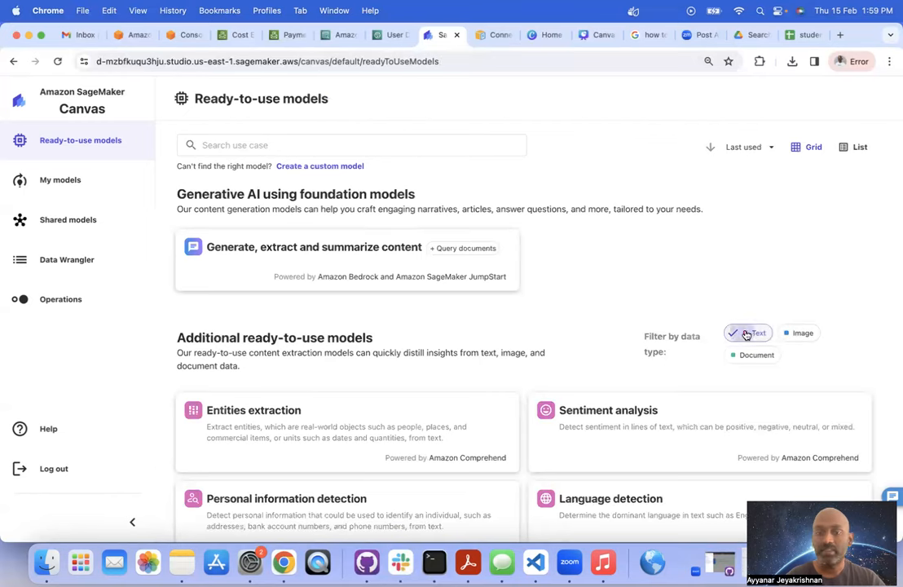
{"action": "left_click", "coordinate": [579, 424]}
{"action": "left_click", "coordinate": [298, 142]}
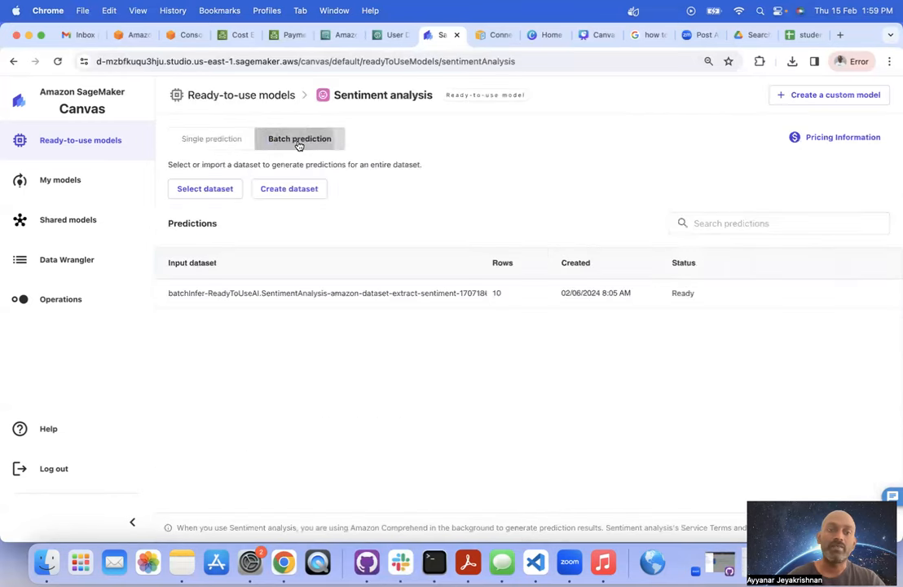
{"action": "left_click", "coordinate": [216, 144]}
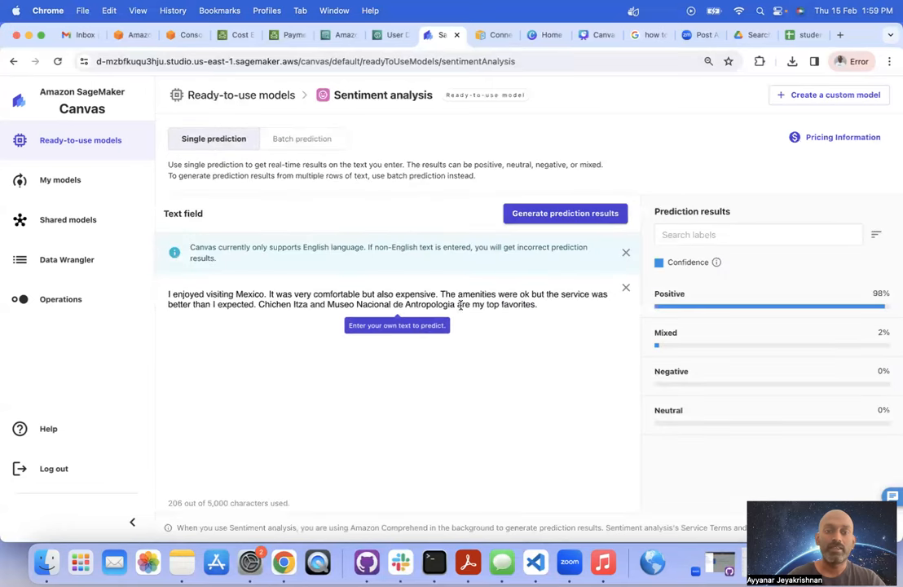
Step: Replace the sample text with "I went to restaurant the food was good" and generate its sentiment prediction
{"action": "left_click_drag", "start_coordinate": [539, 304], "coordinate": [121, 282]}
{"action": "left_click", "coordinate": [114, 278]}
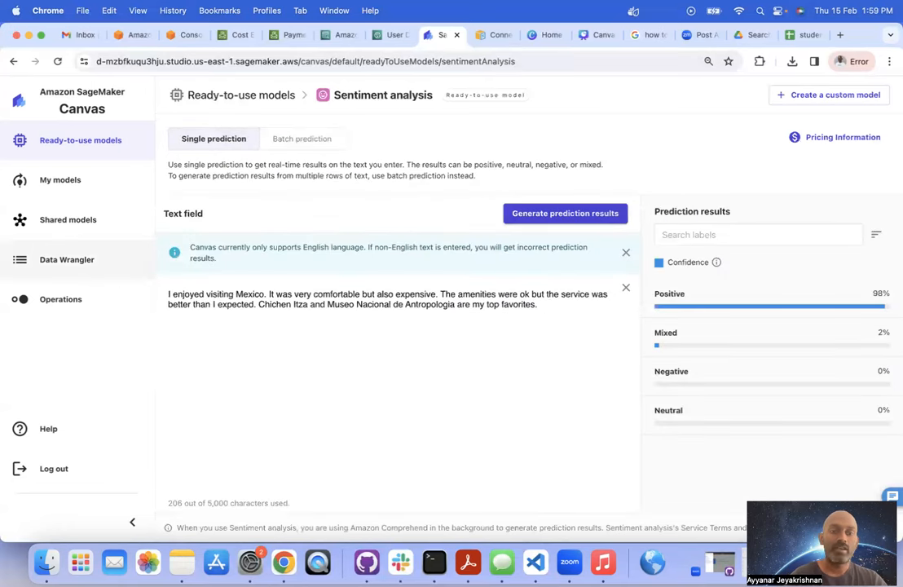
{"action": "left_click_drag", "start_coordinate": [543, 322], "coordinate": [162, 294]}
{"action": "key", "text": "BackSpace"}
{"action": "type", "text": "I wen"}
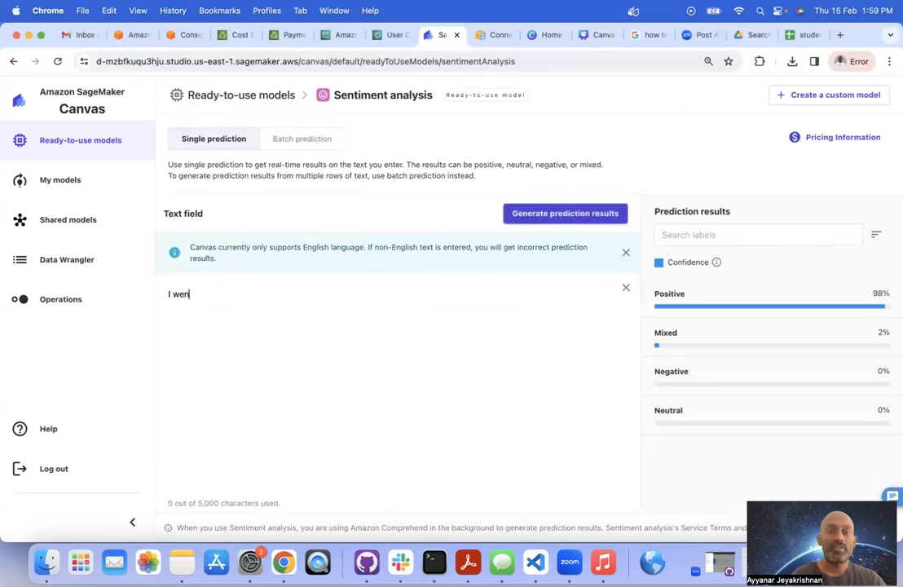
{"action": "type", "text": "t to restaurant the"}
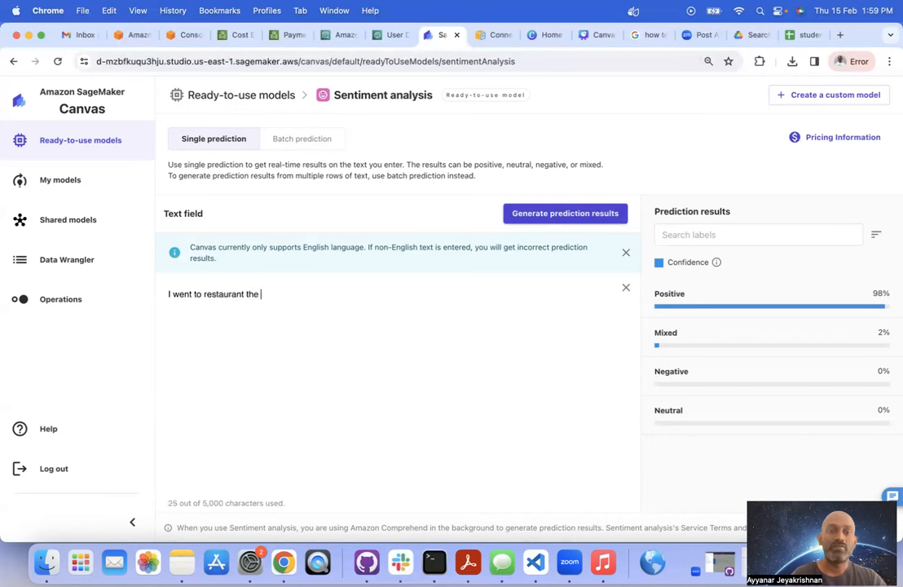
{"action": "type", "text": " food was good"}
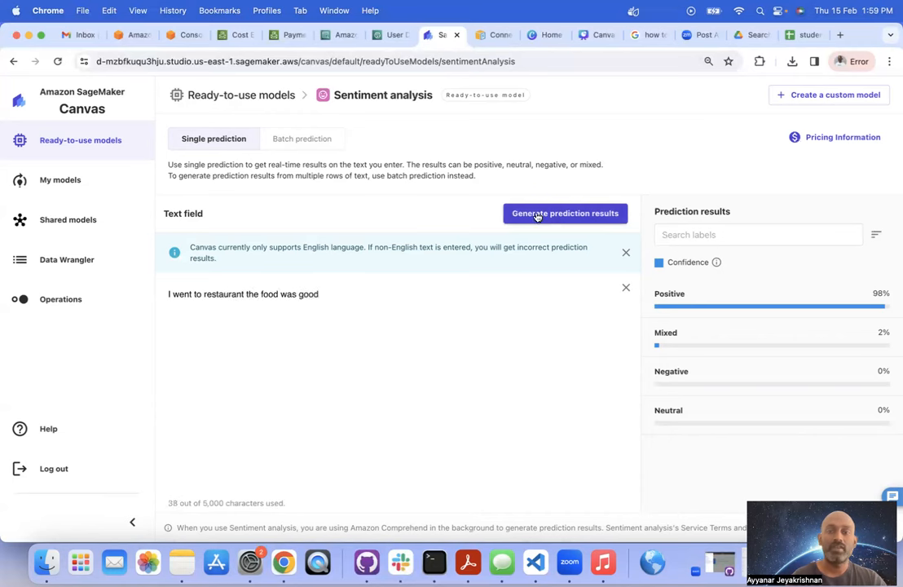
{"action": "left_click", "coordinate": [537, 215]}
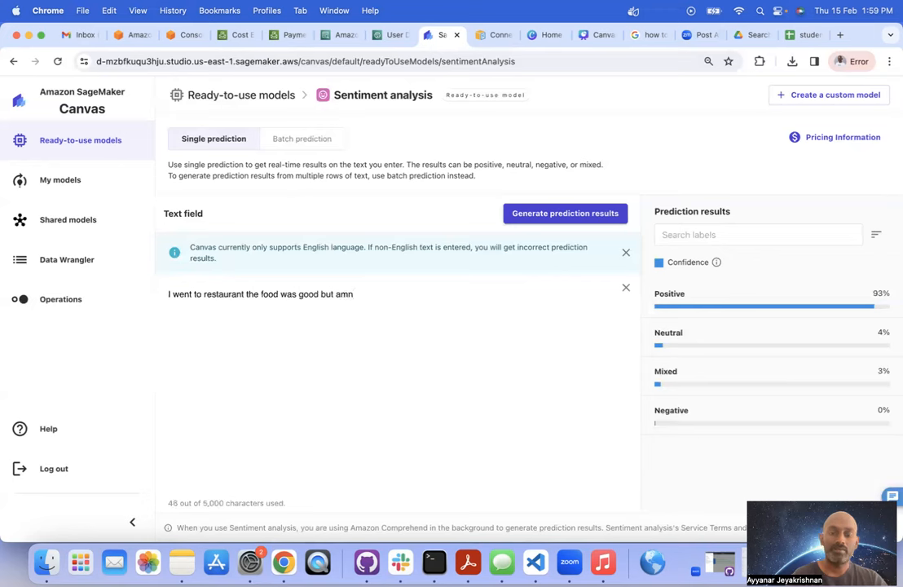
Step: Extend the sentence with "but amnbience is bad" and generate the sentiment prediction again
{"action": "type", "text": "bience is"}
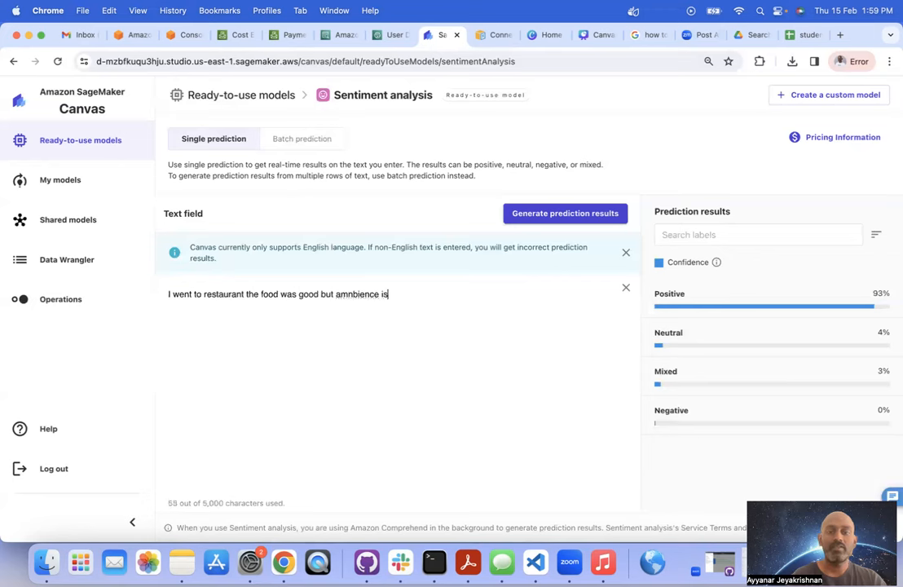
{"action": "type", "text": " bad"}
{"action": "left_click", "coordinate": [551, 217]}
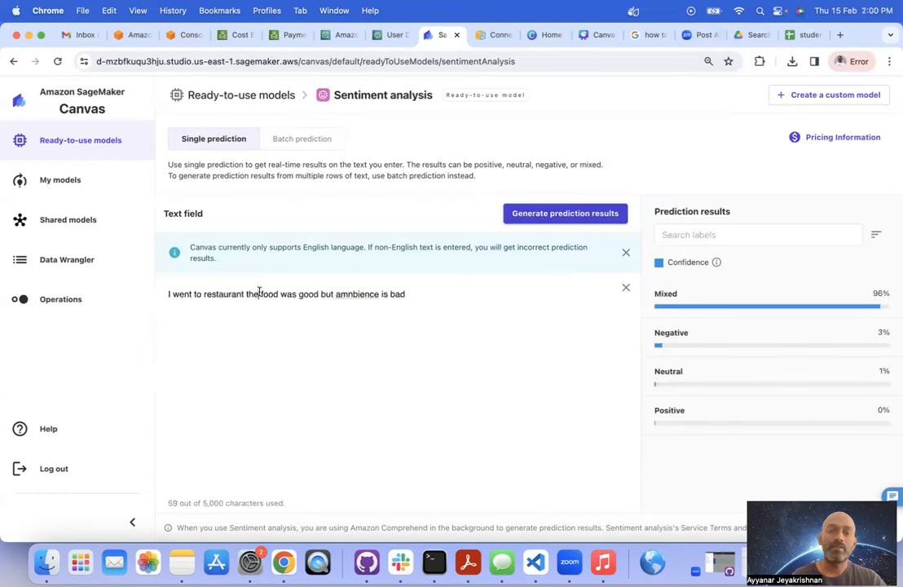
Step: Insert "not" before "good" in the restaurant review and regenerate the sentiment prediction
{"action": "left_click_drag", "start_coordinate": [249, 292], "coordinate": [268, 291]}
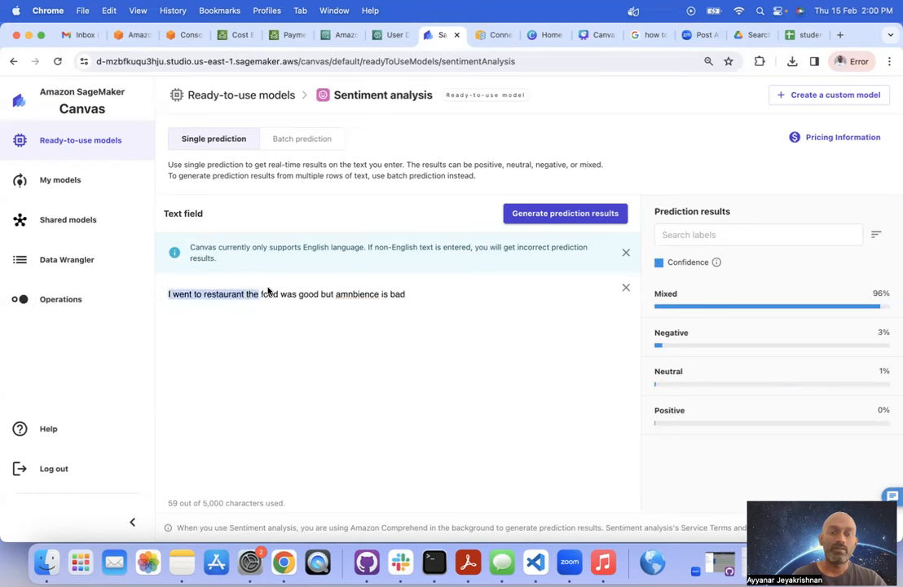
{"action": "left_click", "coordinate": [299, 295]}
{"action": "type", "text": "not"}
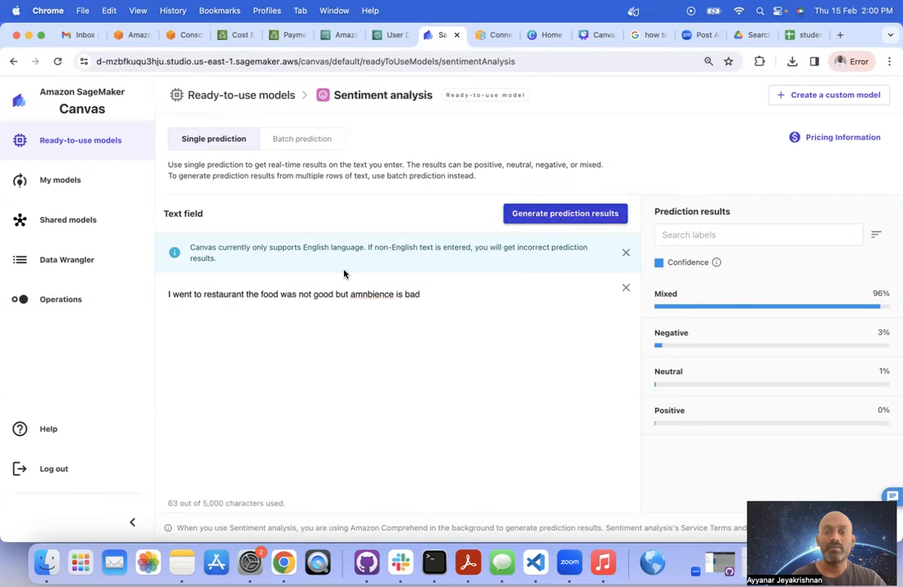
{"action": "left_click", "coordinate": [566, 213]}
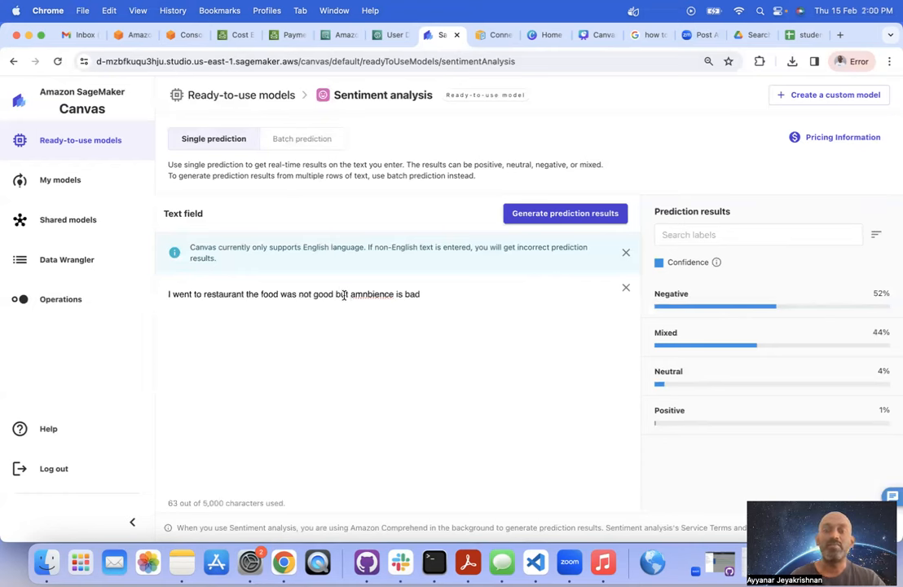
Step: Replace "but" with "and", insert "also" before "bad", and regenerate the sentiment prediction
{"action": "left_click_drag", "start_coordinate": [351, 293], "coordinate": [331, 294]}
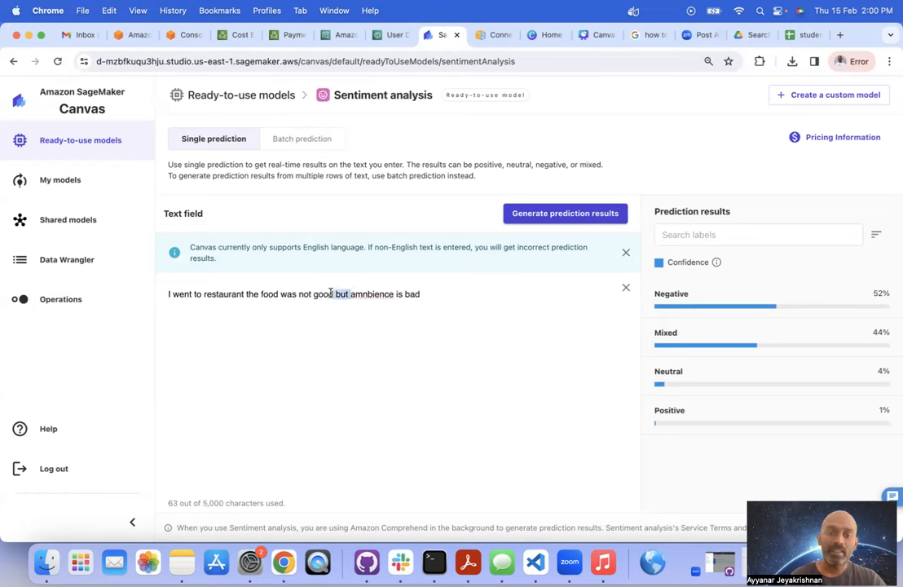
{"action": "type", "text": "and"}
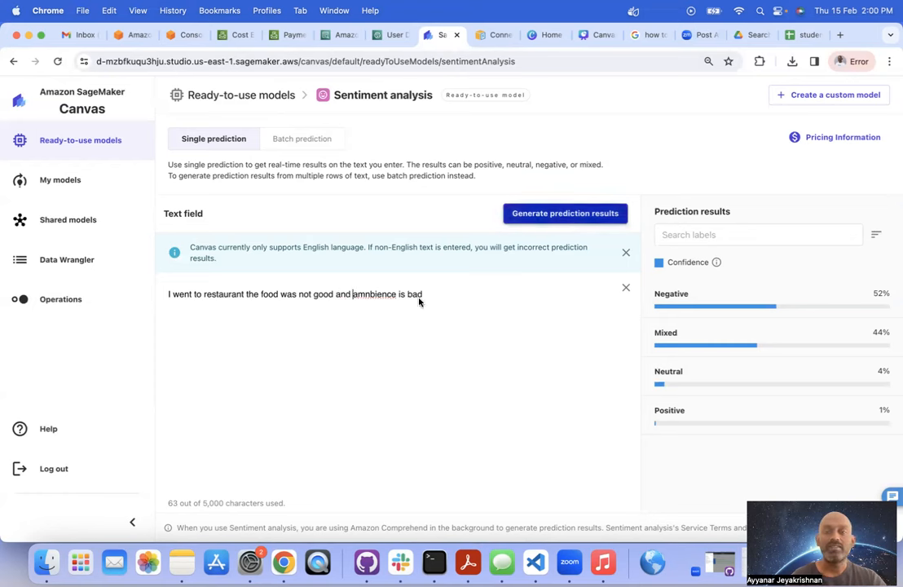
{"action": "left_click", "coordinate": [405, 294]}
{"action": "type", "text": "also"}
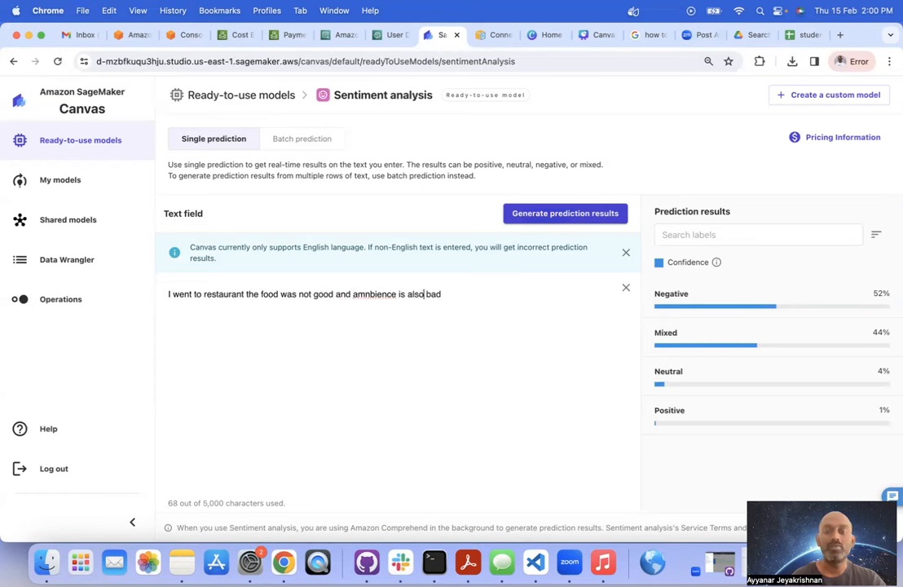
{"action": "left_click", "coordinate": [584, 221]}
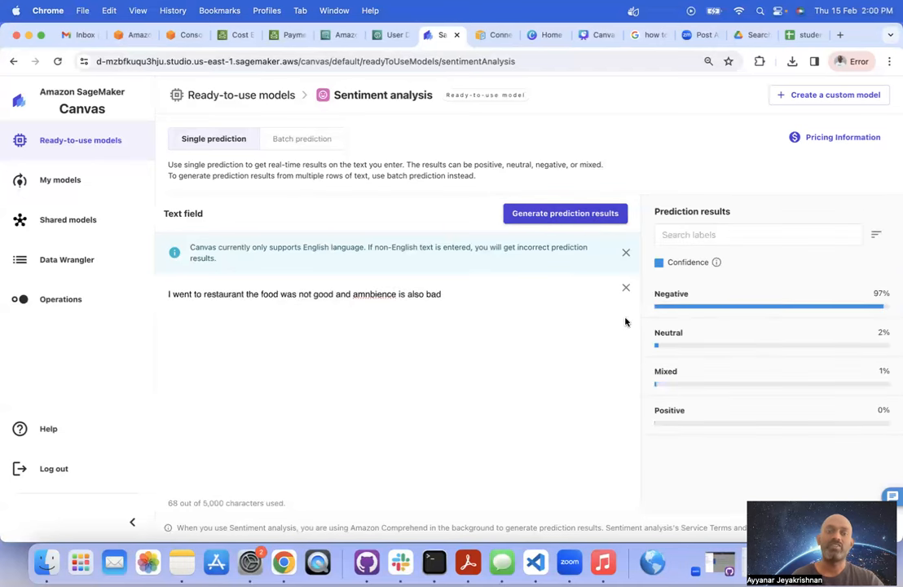
Step: Open the ready batch sentiment analysis result of the Amazon dataset, examine the sentiment and confidence per review, and close it
{"action": "left_click_drag", "start_coordinate": [485, 289], "coordinate": [86, 271]}
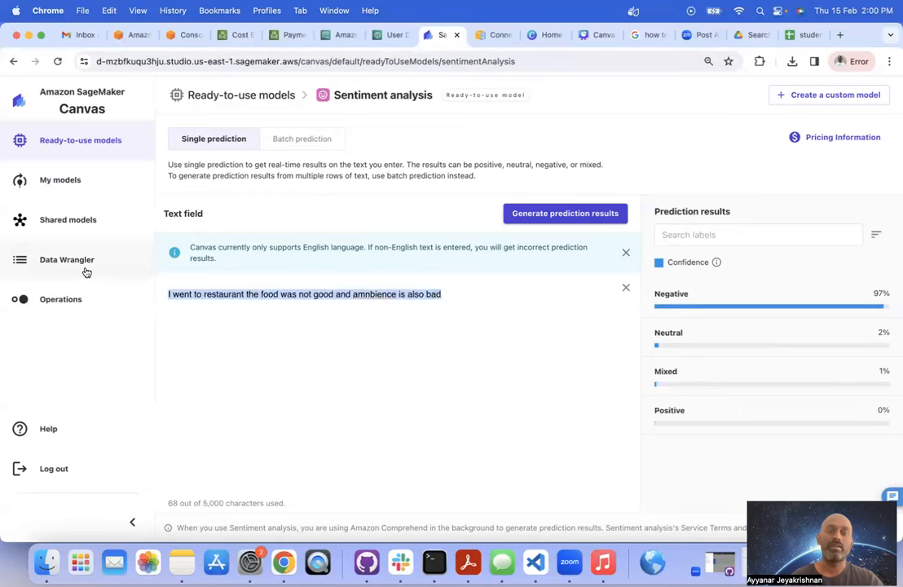
{"action": "left_click", "coordinate": [317, 142]}
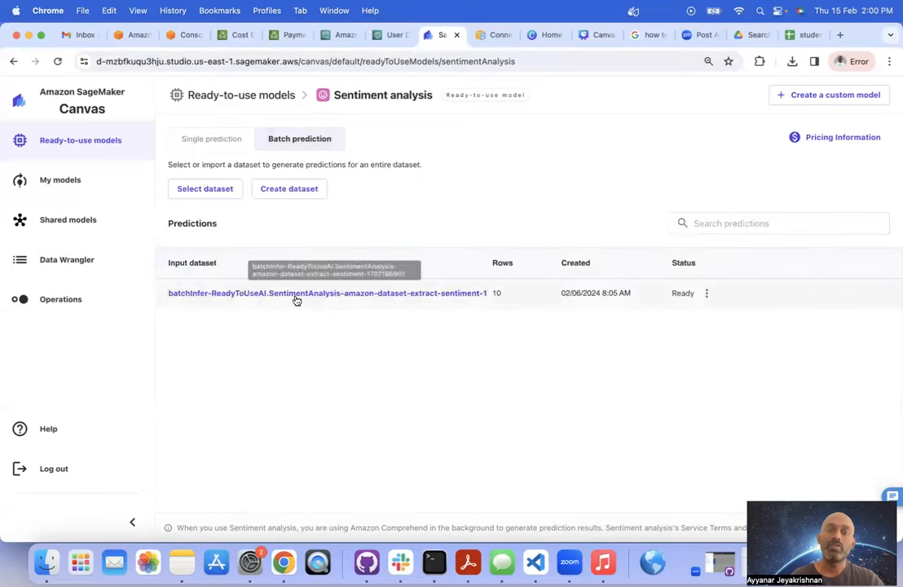
{"action": "left_click", "coordinate": [364, 297]}
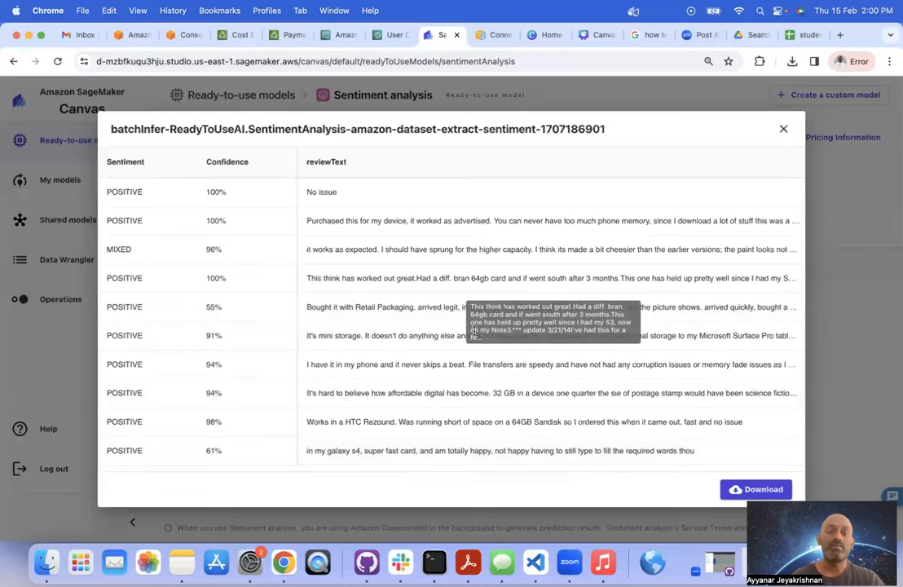
{"action": "key", "text": "Escape"}
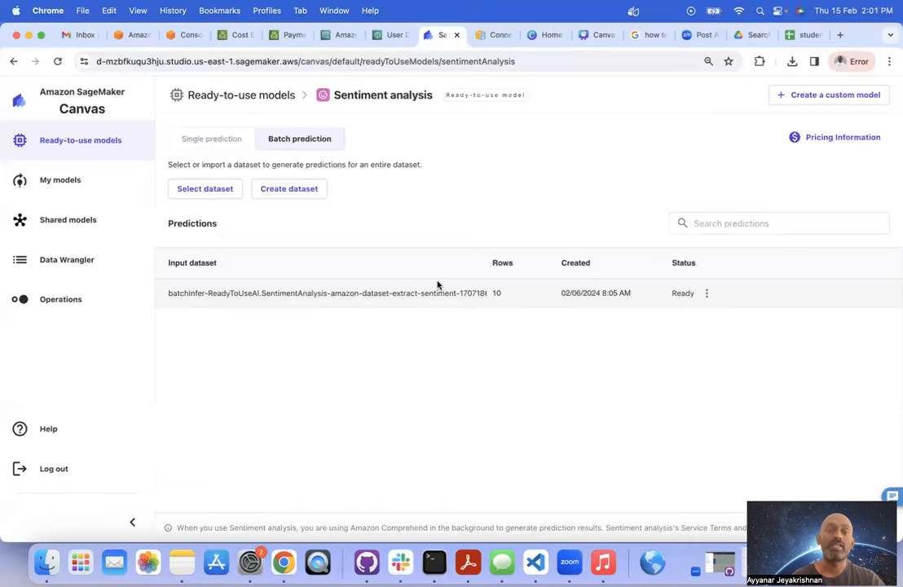
Step: Filter the ready-to-use models by Document and open the SalarySlip batch prediction result of the Document analysis model
{"action": "left_click", "coordinate": [267, 93]}
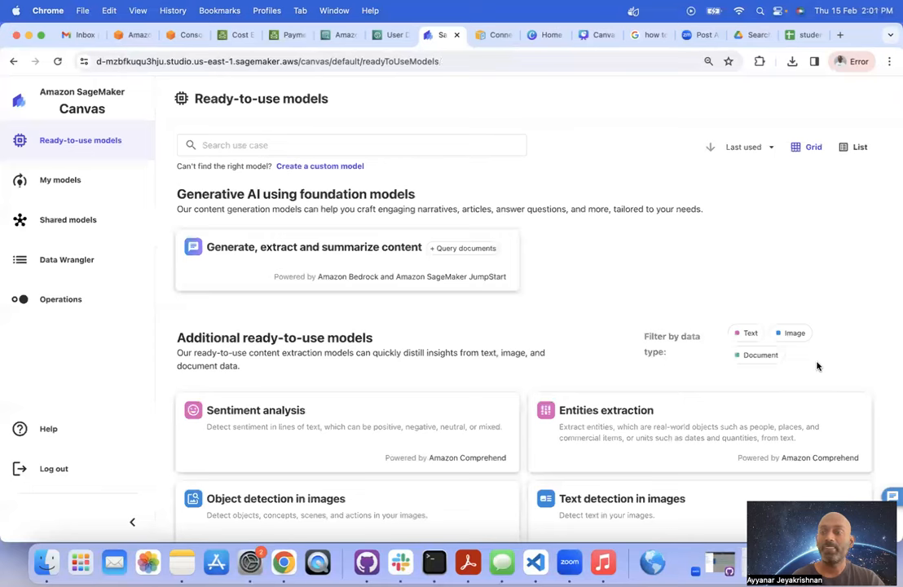
{"action": "left_click", "coordinate": [761, 355]}
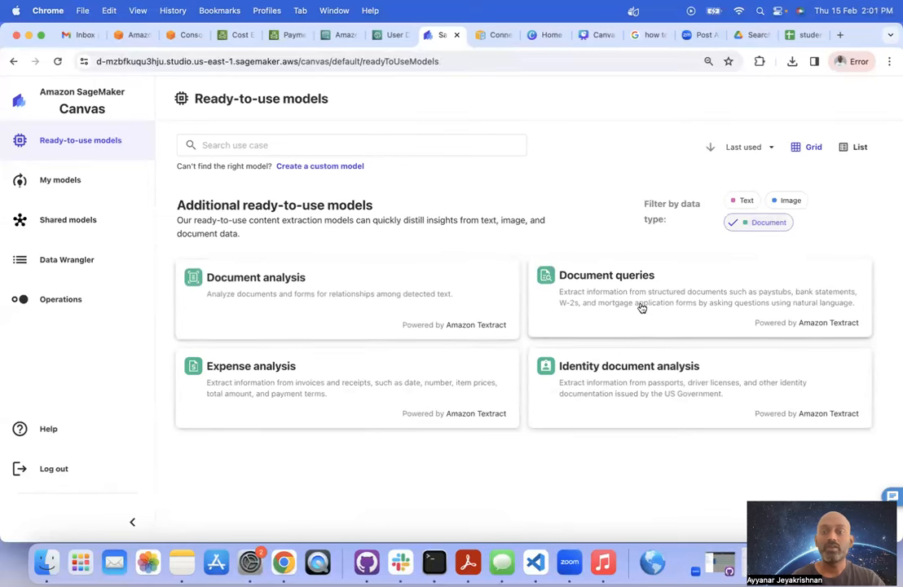
{"action": "left_click", "coordinate": [337, 296]}
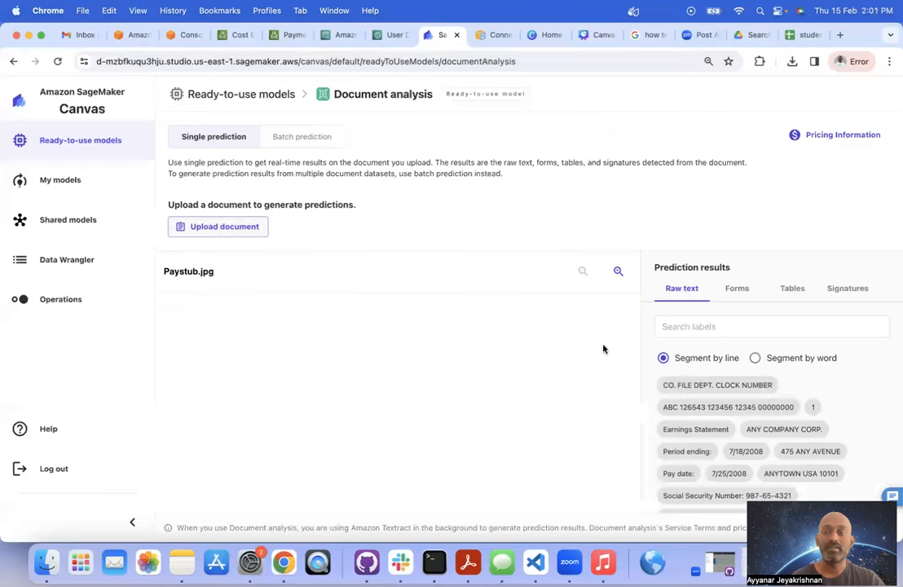
{"action": "left_click", "coordinate": [295, 139]}
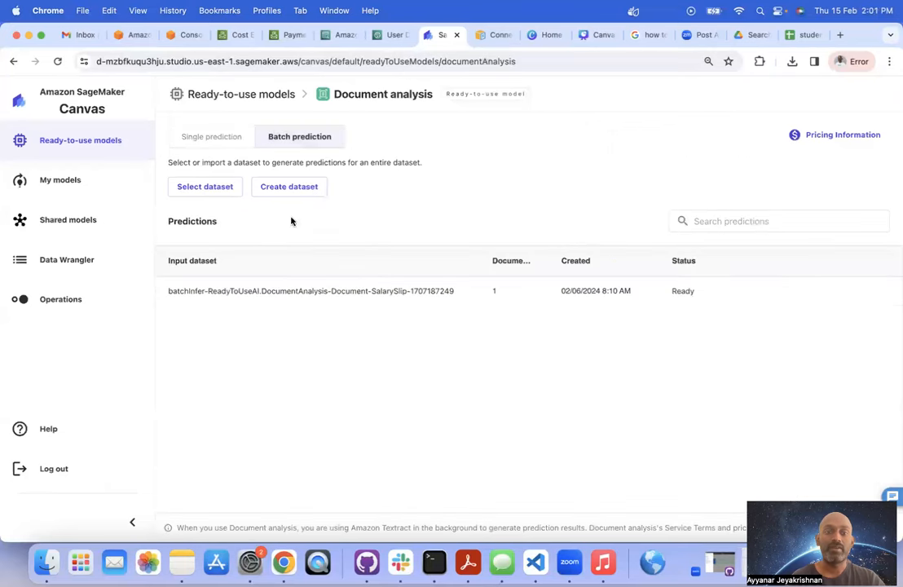
{"action": "left_click", "coordinate": [273, 291]}
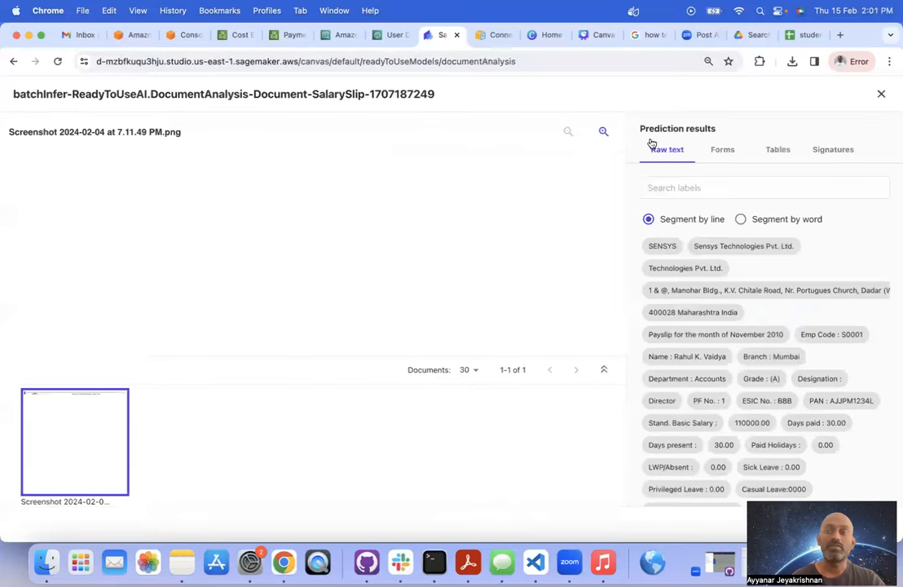
Step: Examine the tables extracted from the salary slip, from the first up to the Earnings table, and close the prediction result
{"action": "left_click", "coordinate": [775, 153]}
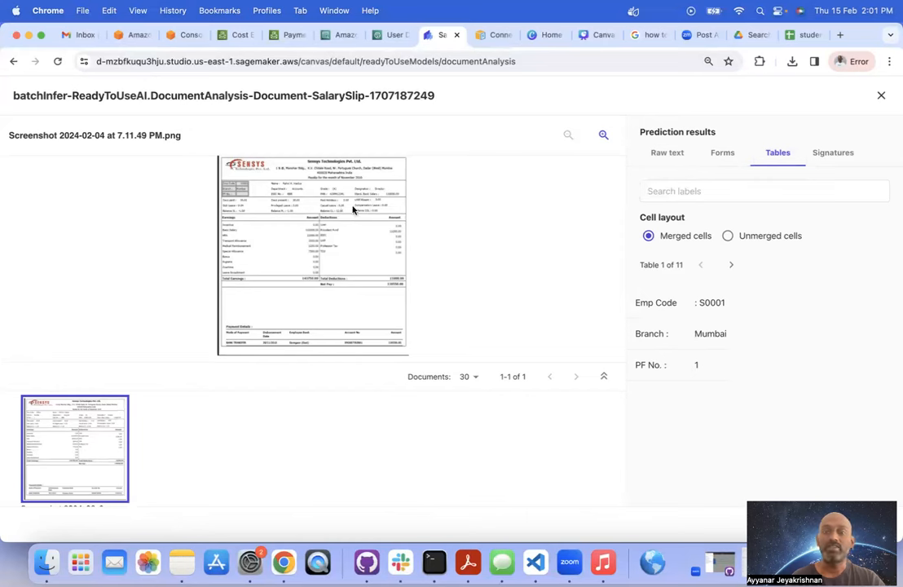
{"action": "left_click", "coordinate": [732, 265]}
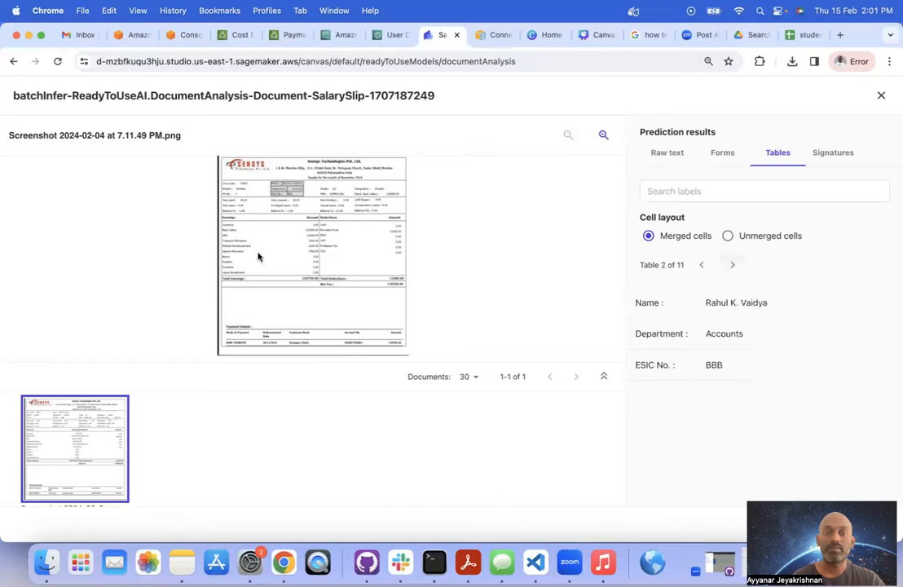
{"action": "left_click", "coordinate": [732, 265]}
{"action": "left_click", "coordinate": [732, 265]}
{"action": "left_click", "coordinate": [731, 265]}
{"action": "left_click", "coordinate": [732, 265]}
{"action": "left_click", "coordinate": [732, 264]}
{"action": "left_click", "coordinate": [732, 262]}
{"action": "left_click", "coordinate": [732, 261]}
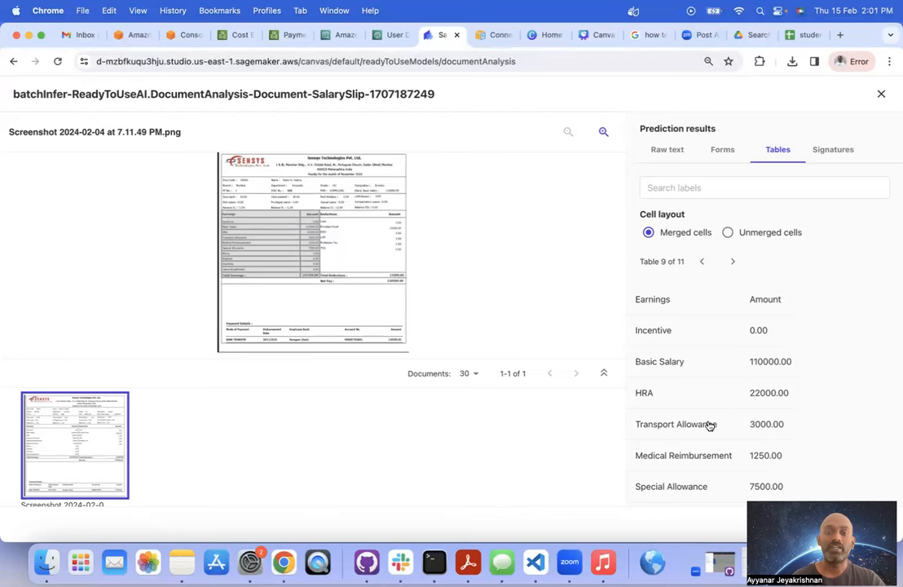
{"action": "left_click", "coordinate": [820, 153]}
{"action": "left_click", "coordinate": [776, 153]}
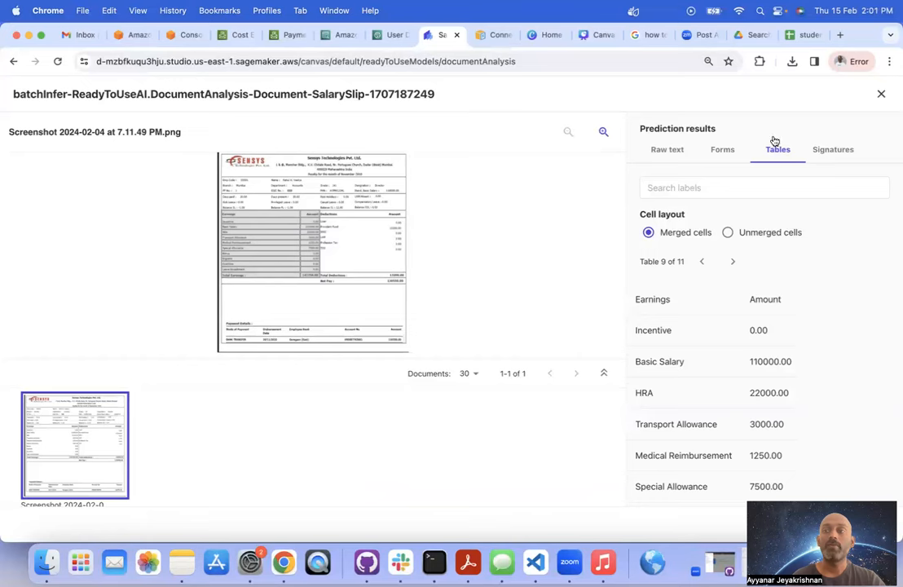
{"action": "left_click", "coordinate": [881, 96]}
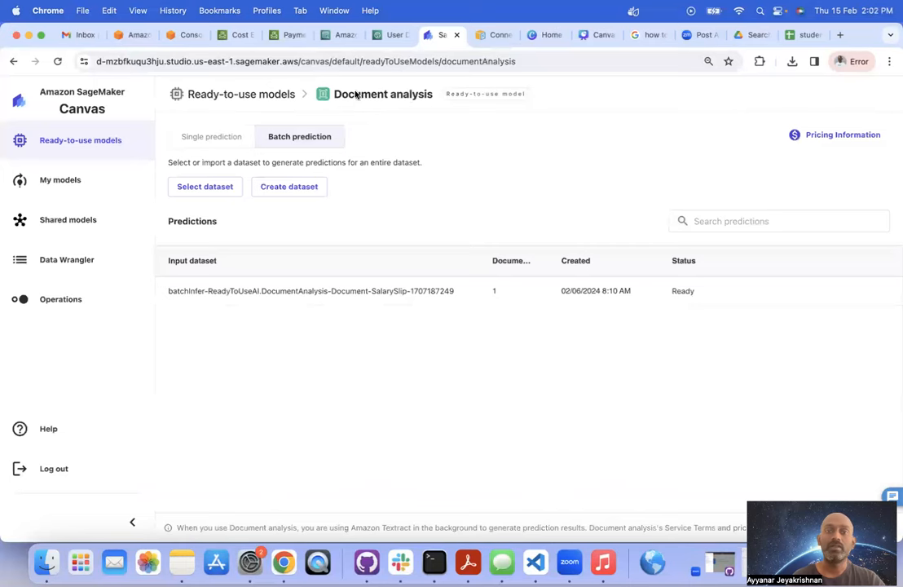
Step: Review the Document-type ready-to-use models, clear the filter, and check the demo agenda slide in the Canva presentation before returning to SageMaker Canvas
{"action": "left_click", "coordinate": [259, 95]}
{"action": "left_click", "coordinate": [761, 355]}
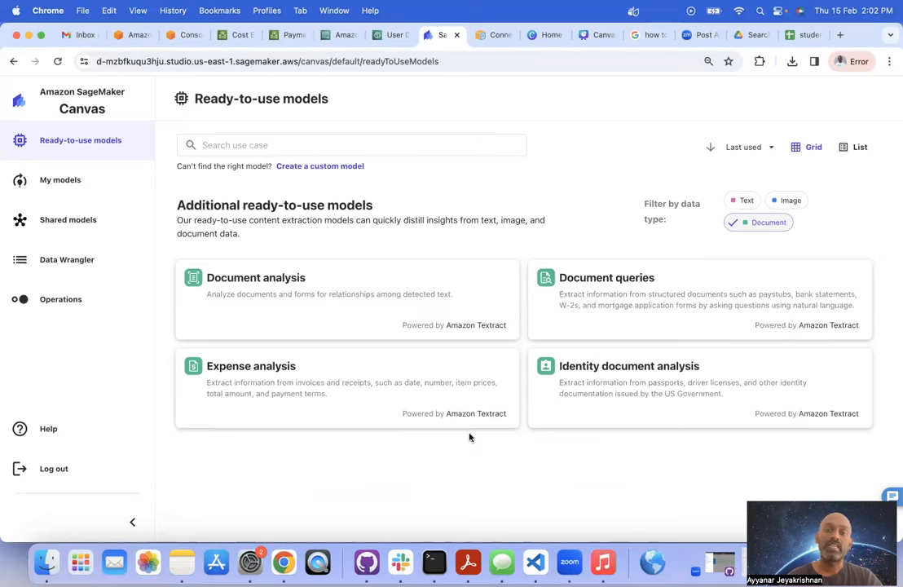
{"action": "left_click", "coordinate": [765, 222]}
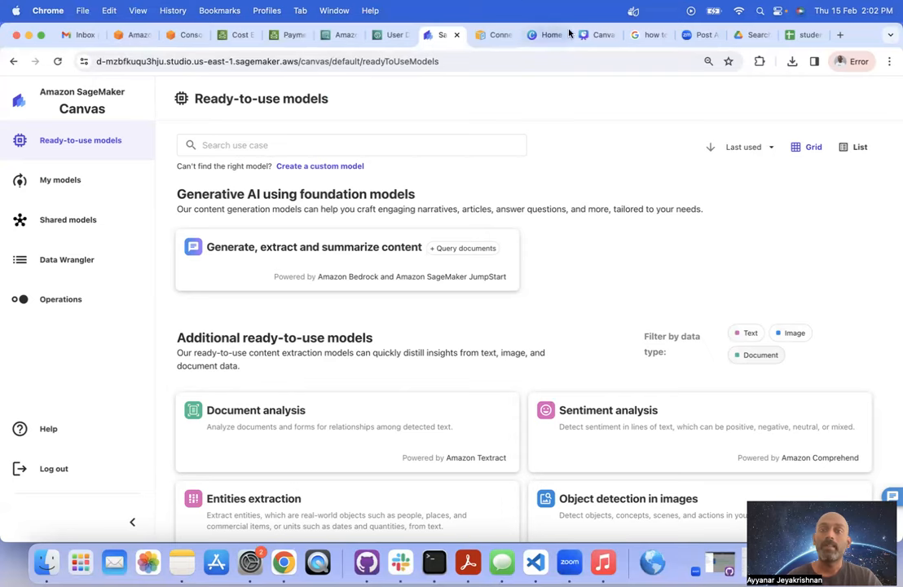
{"action": "left_click", "coordinate": [593, 36]}
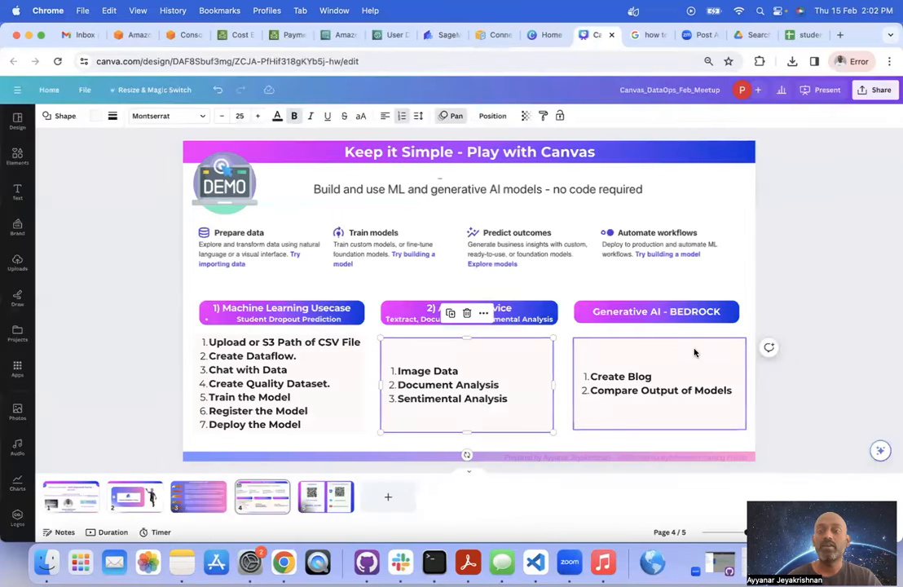
{"action": "left_click", "coordinate": [445, 35]}
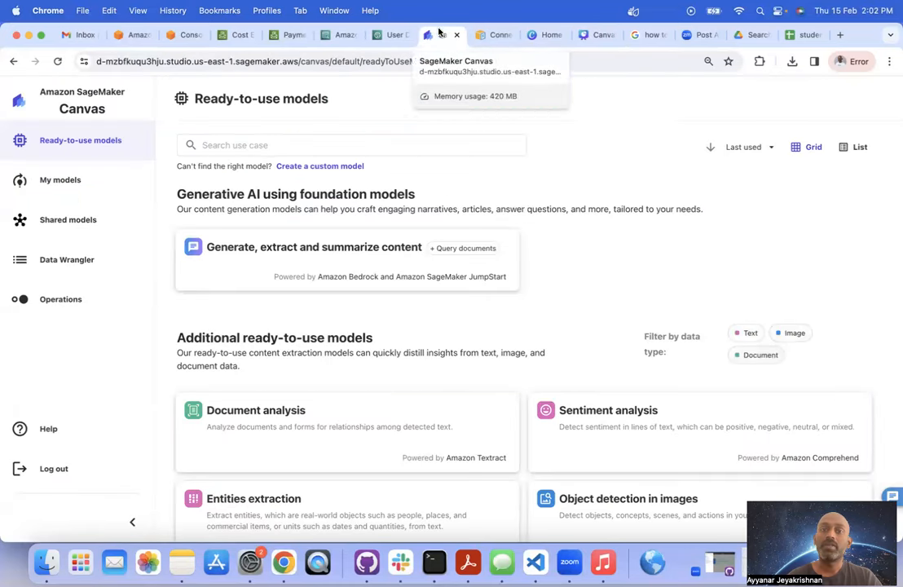
Step: Ask Claude 2 in the content generation chat to "Write a blog about AWS DevOps Engineering sucessful career started as IT Desktop Engineer"
{"action": "left_click", "coordinate": [297, 249]}
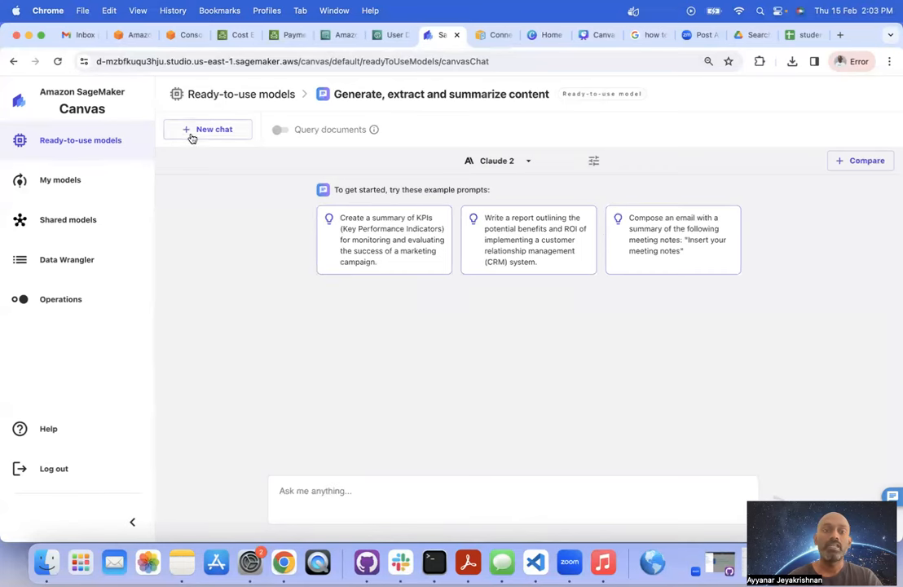
{"action": "left_click", "coordinate": [355, 496]}
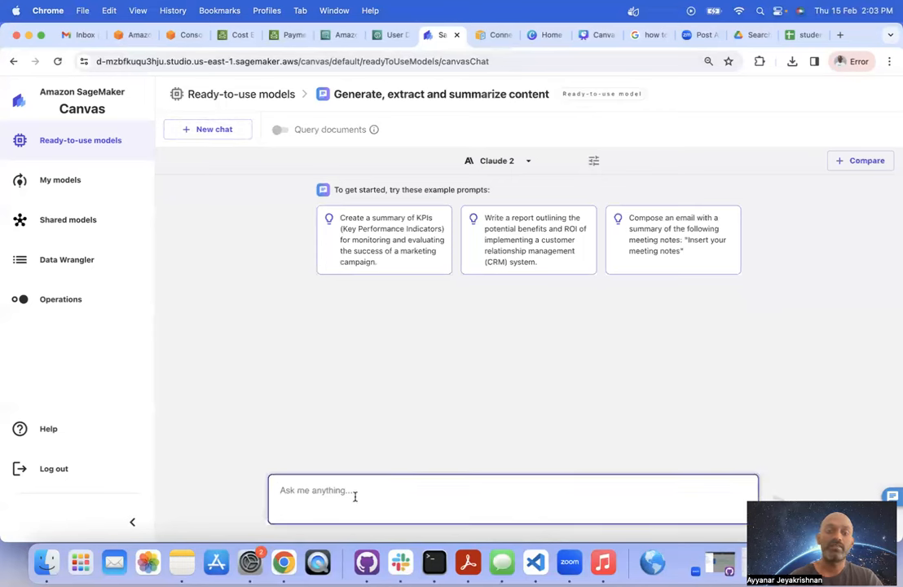
{"action": "type", "text": "Wi"}
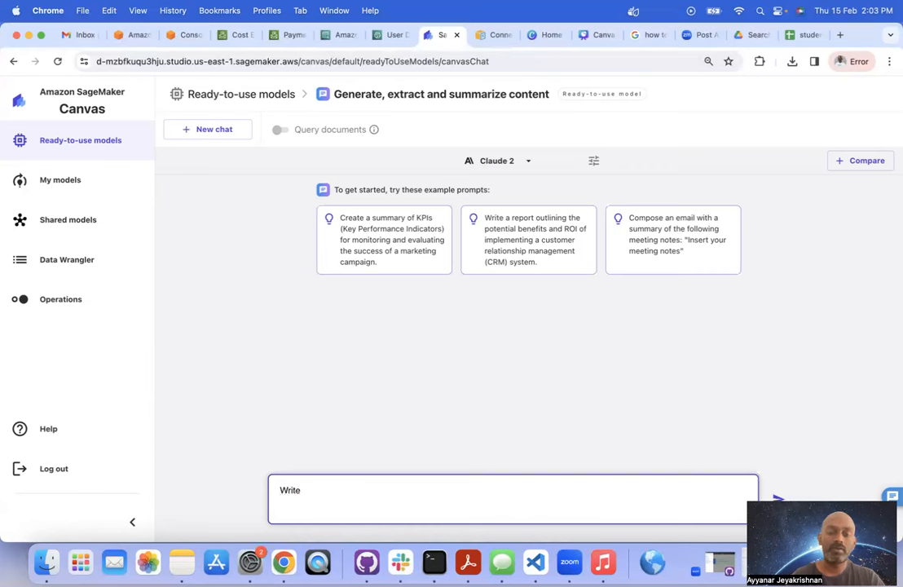
{"action": "type", "text": "rite a blog about AWS DevOps Engineering sucessful career started as"}
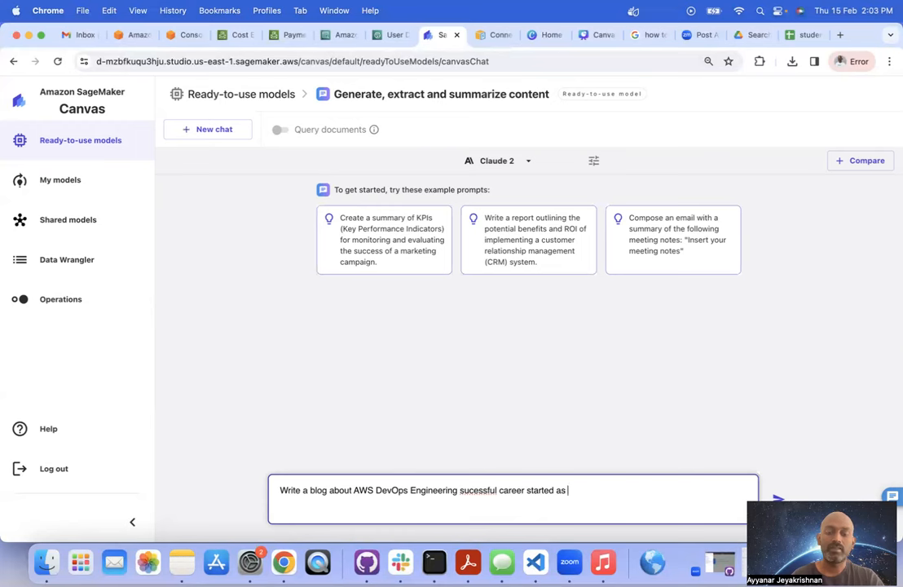
{"action": "type", "text": "IT Desktop Engineer"}
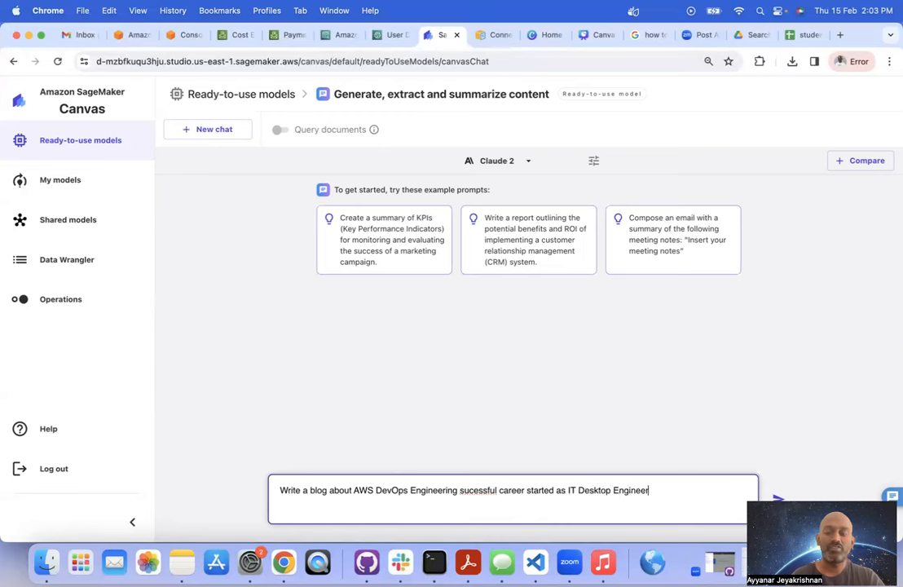
{"action": "key", "text": "Return"}
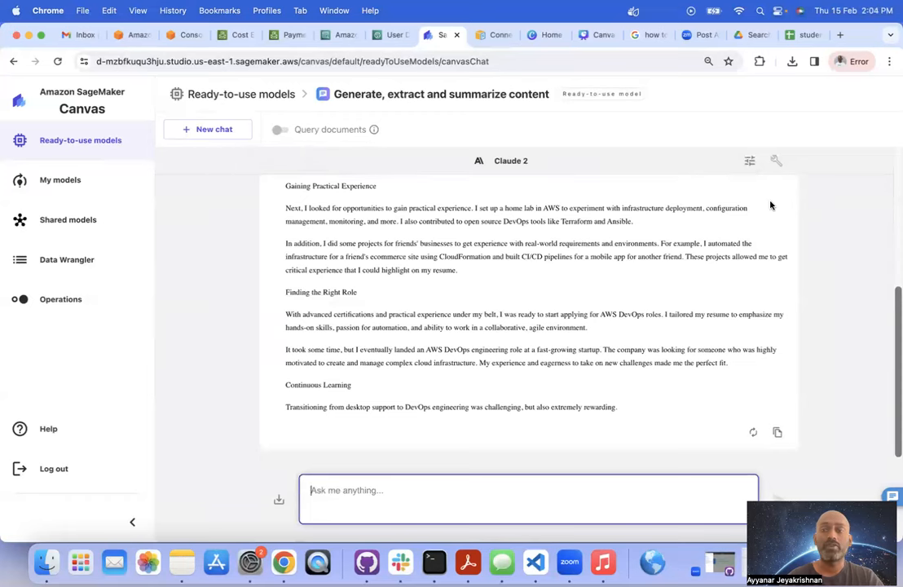
Step: Check Claude 2's configuration parameters and start a new chat that compares Jurassic-2 Ultra with Titan
{"action": "left_click", "coordinate": [749, 160]}
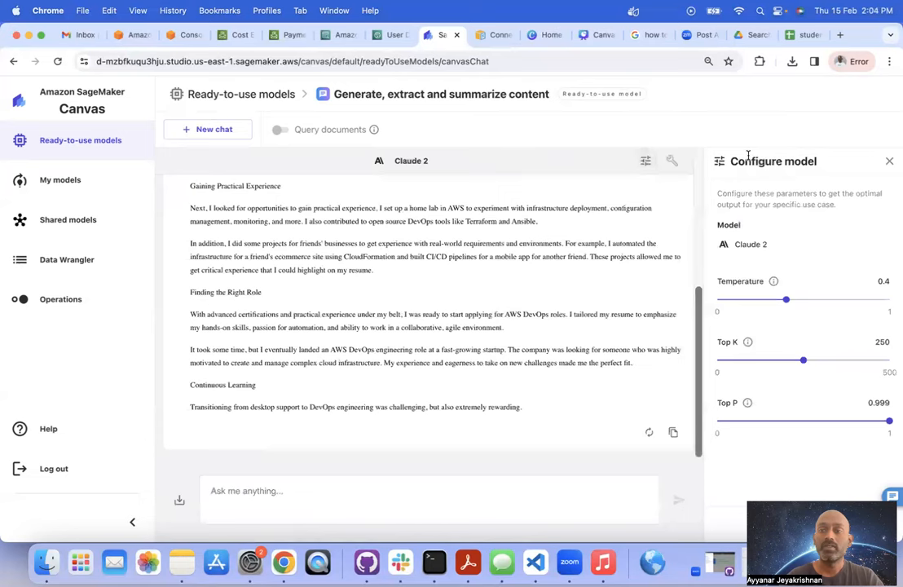
{"action": "left_click", "coordinate": [889, 160]}
{"action": "left_click", "coordinate": [209, 132]}
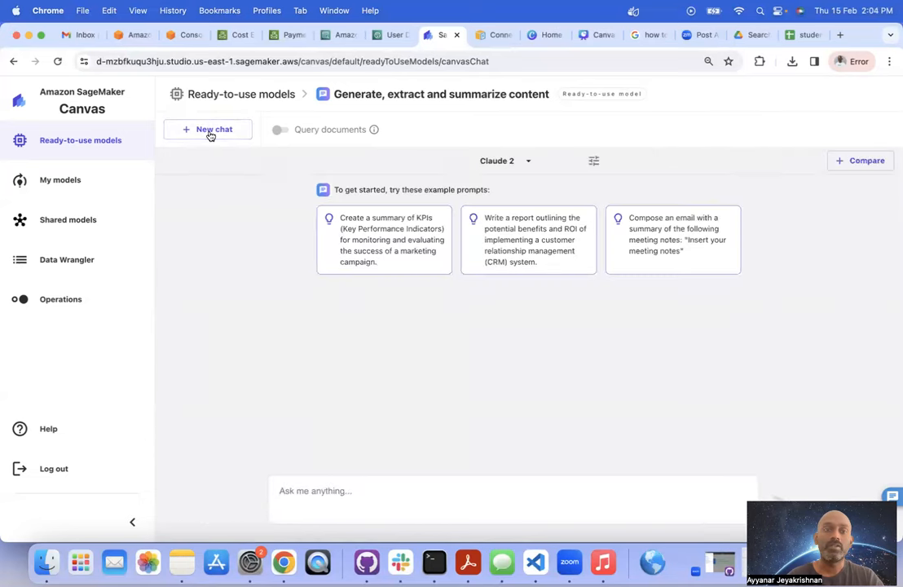
{"action": "left_click", "coordinate": [848, 161]}
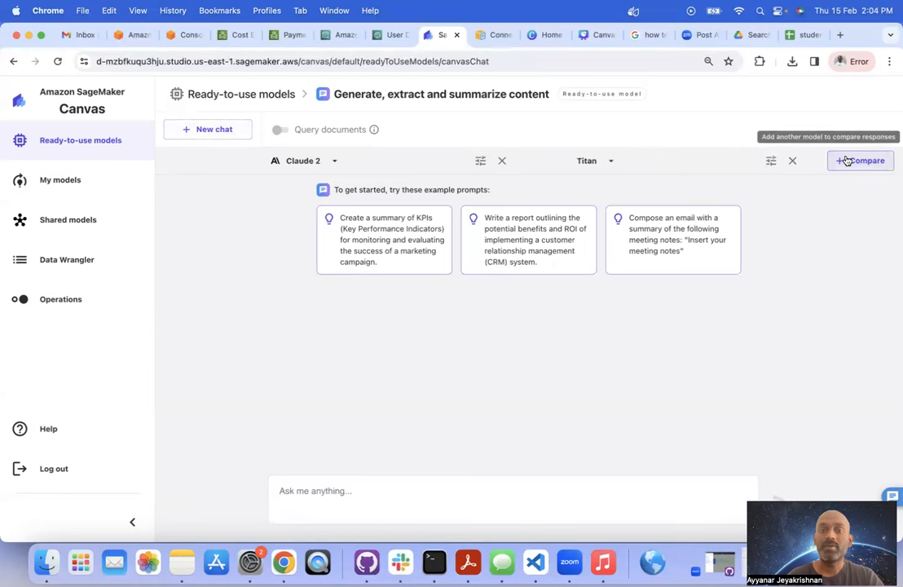
{"action": "left_click", "coordinate": [331, 162]}
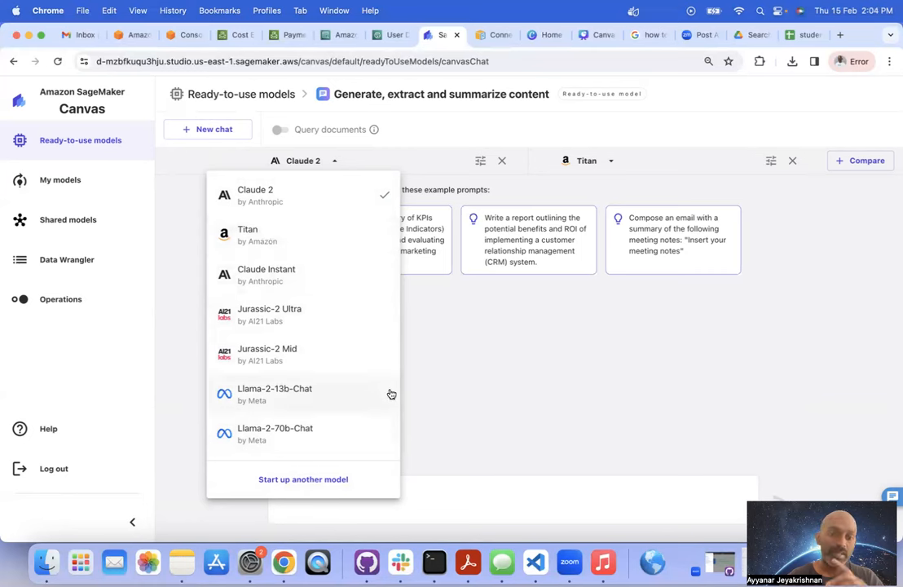
{"action": "left_click", "coordinate": [324, 323]}
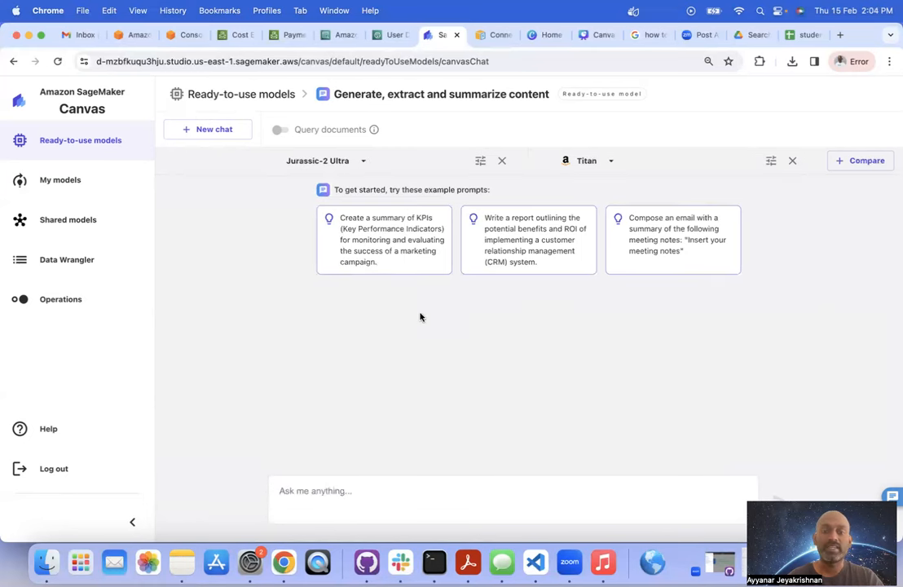
Step: Ask both models "Who won the recent football worldcup and give me the final game summary with person who scored the goal" and read the Jurassic-2 Ultra answer
{"action": "left_click", "coordinate": [426, 502]}
{"action": "type", "text": "Who won the foot ball"}
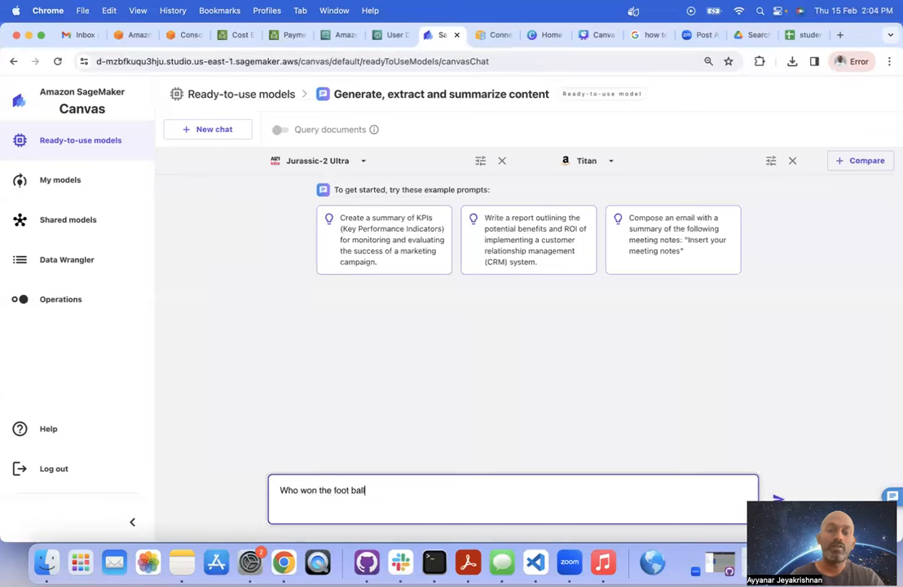
{"action": "key", "text": "BackSpace"}
{"action": "key", "text": "BackSpace"}
{"action": "key", "text": "BackSpace"}
{"action": "key", "text": "BackSpace"}
{"action": "key", "text": "BackSpace"}
{"action": "key", "text": "BackSpace"}
{"action": "key", "text": "BackSpace"}
{"action": "key", "text": "BackSpace"}
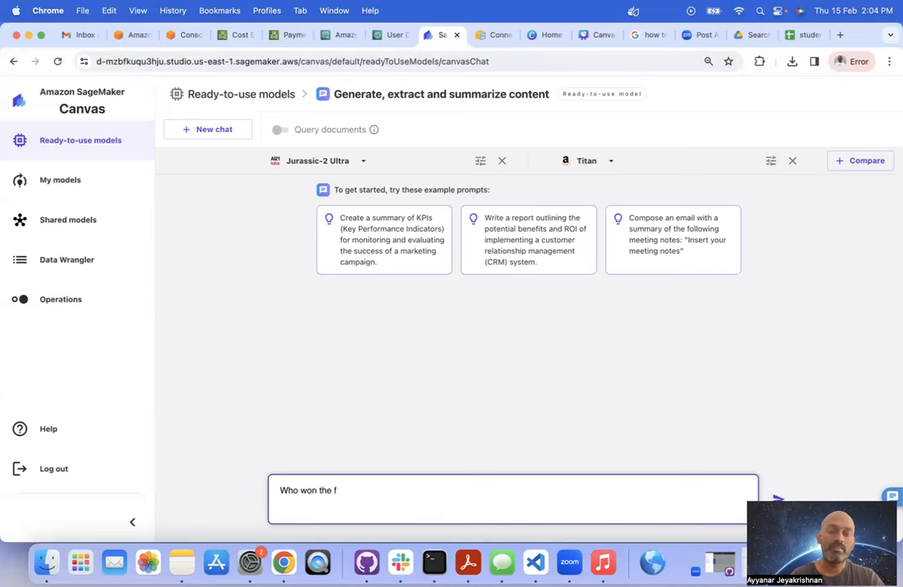
{"action": "type", "text": "recent boo"}
{"action": "key", "text": "BackSpace"}
{"action": "key", "text": "BackSpace"}
{"action": "key", "text": "BackSpace"}
{"action": "key", "text": "BackSpace"}
{"action": "type", "text": "football"}
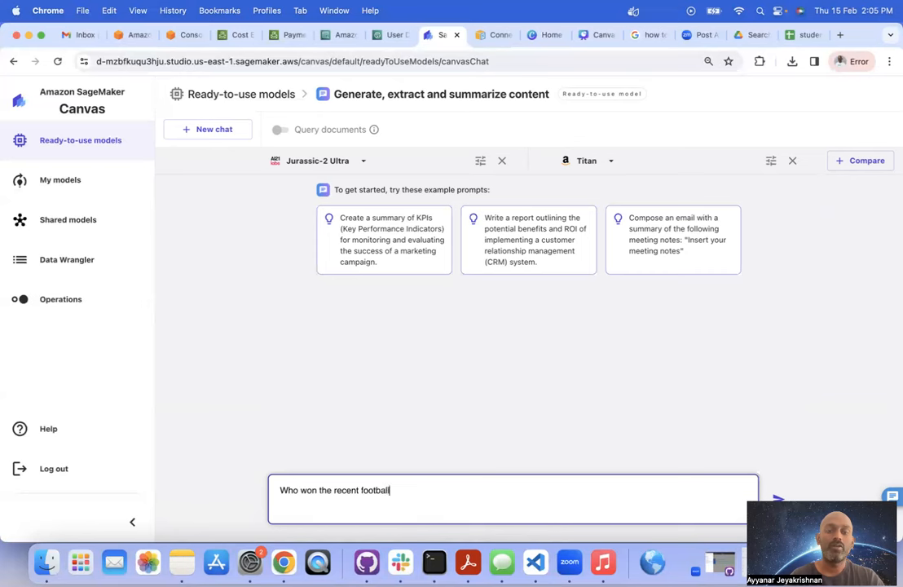
{"action": "type", "text": " worldcup and giv eme"}
{"action": "key", "text": "BackSpace"}
{"action": "key", "text": "BackSpace"}
{"action": "key", "text": "BackSpace"}
{"action": "key", "text": "BackSpace"}
{"action": "type", "text": "e me the "}
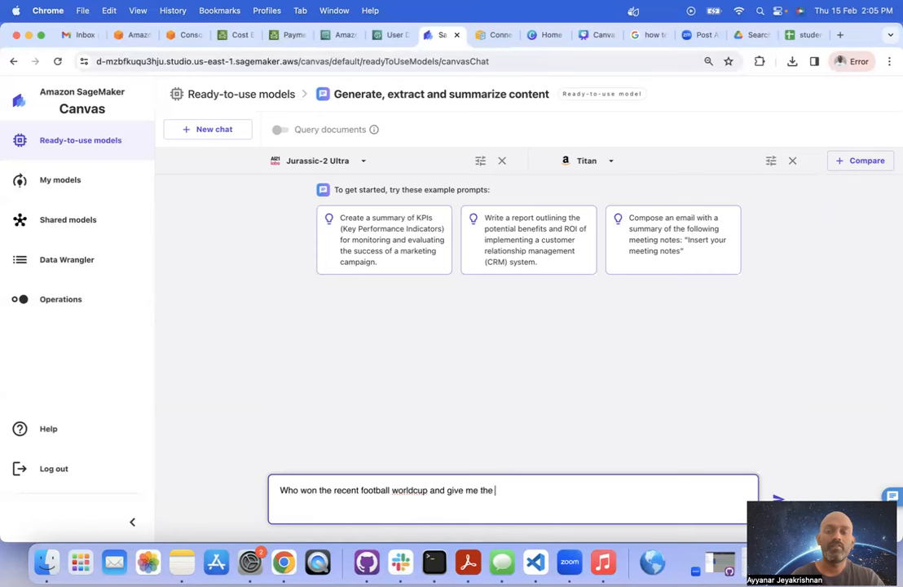
{"action": "type", "text": "final game summary"}
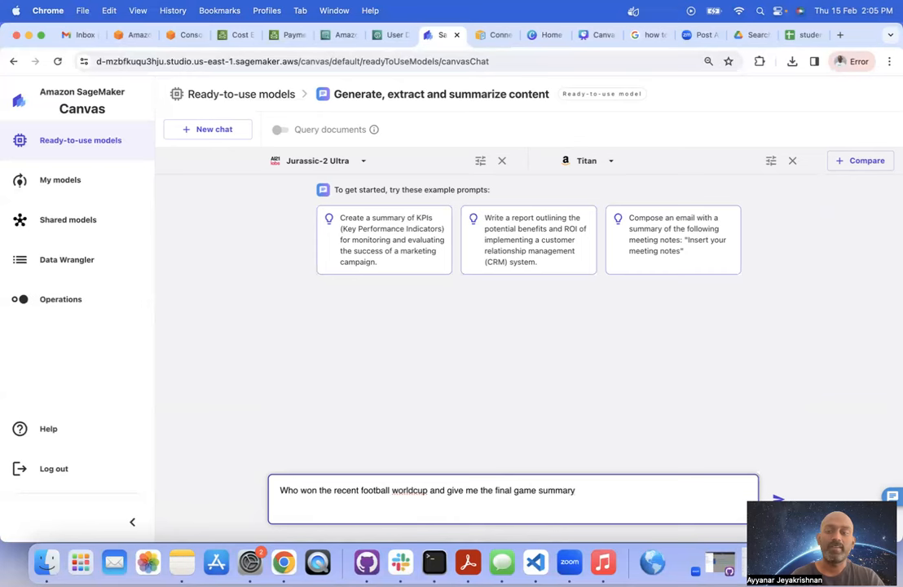
{"action": "type", "text": " a"}
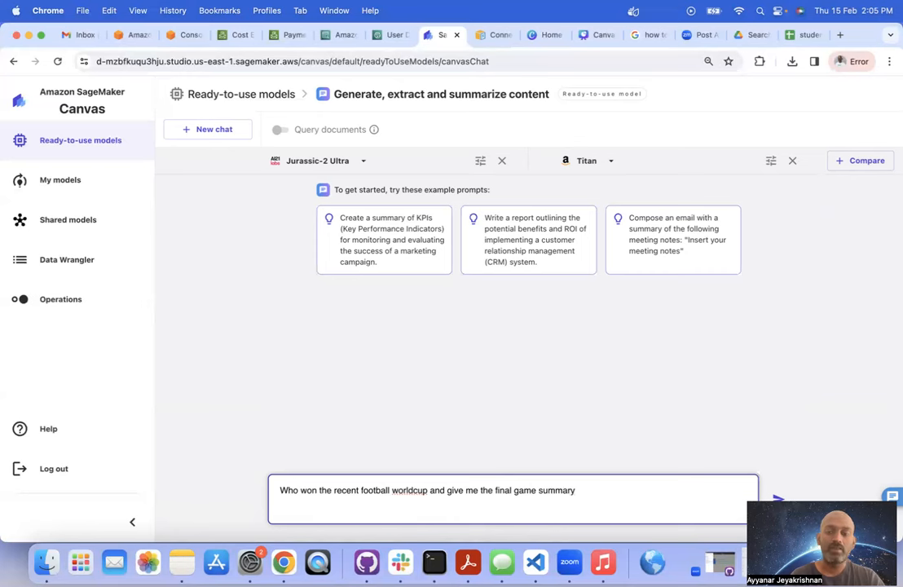
{"action": "type", "text": " with g"}
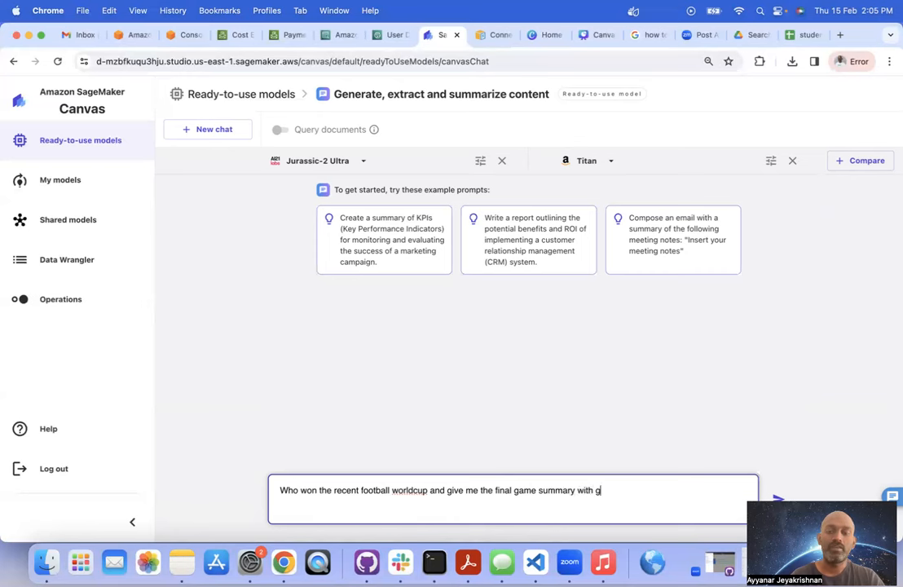
{"action": "key", "text": "BackSpace"}
{"action": "type", "text": "person who scored the goal"}
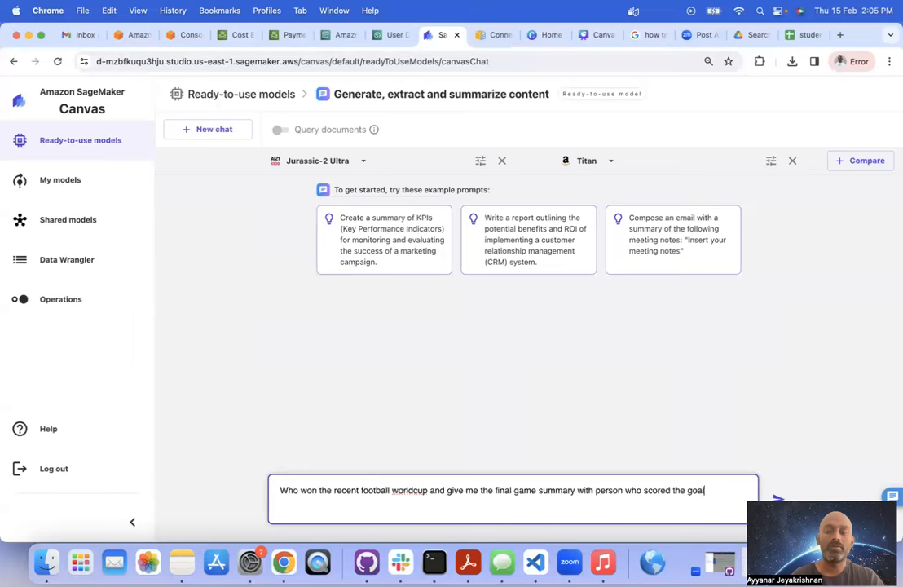
{"action": "key", "text": "Return"}
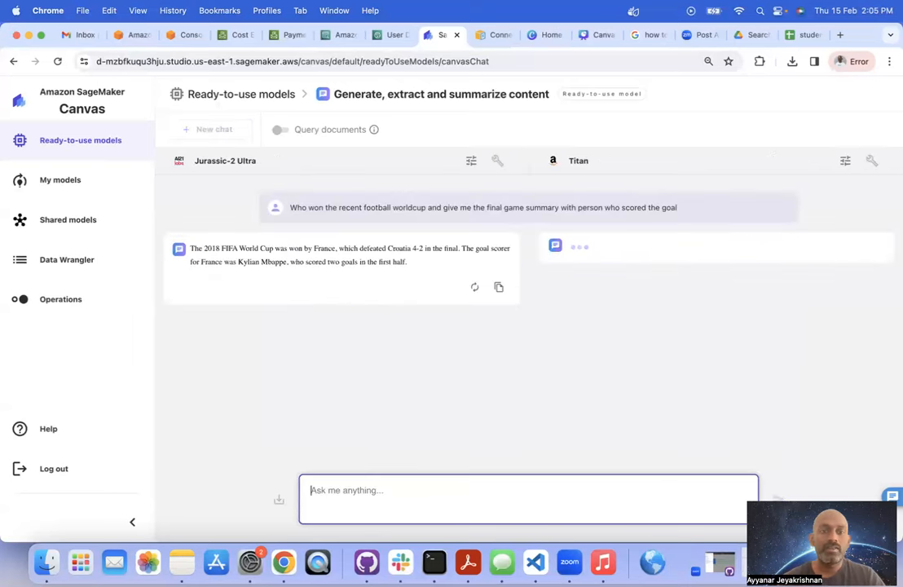
{"action": "left_click_drag", "start_coordinate": [409, 263], "coordinate": [191, 247]}
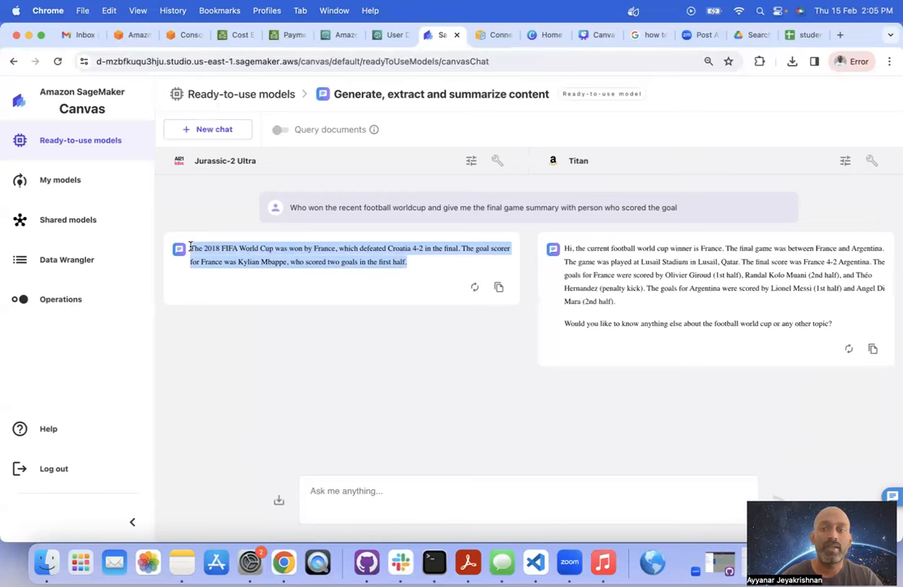
Step: Compare the Jurassic-2 Ultra and Titan answers about the football World Cup final by highlighting each response in turn
{"action": "left_click", "coordinate": [411, 255]}
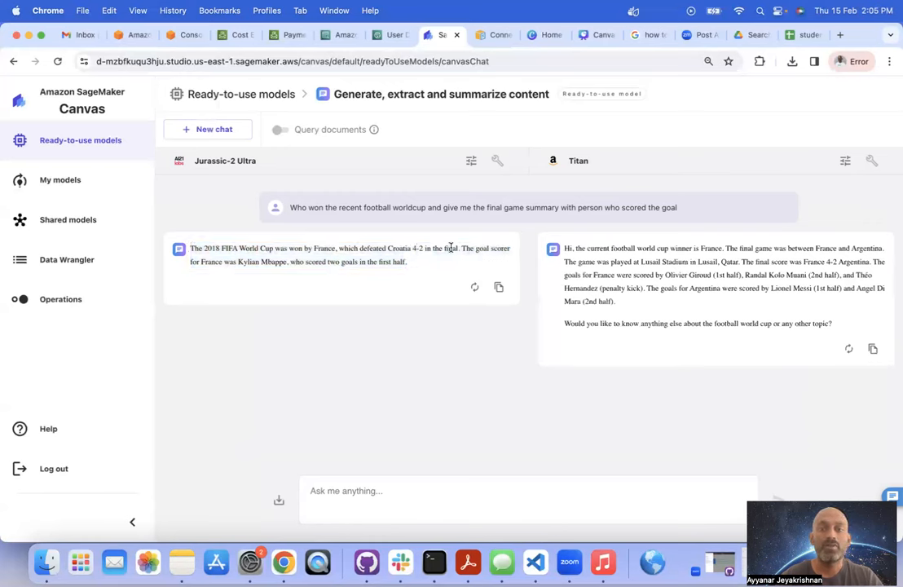
{"action": "left_click_drag", "start_coordinate": [435, 264], "coordinate": [190, 248]}
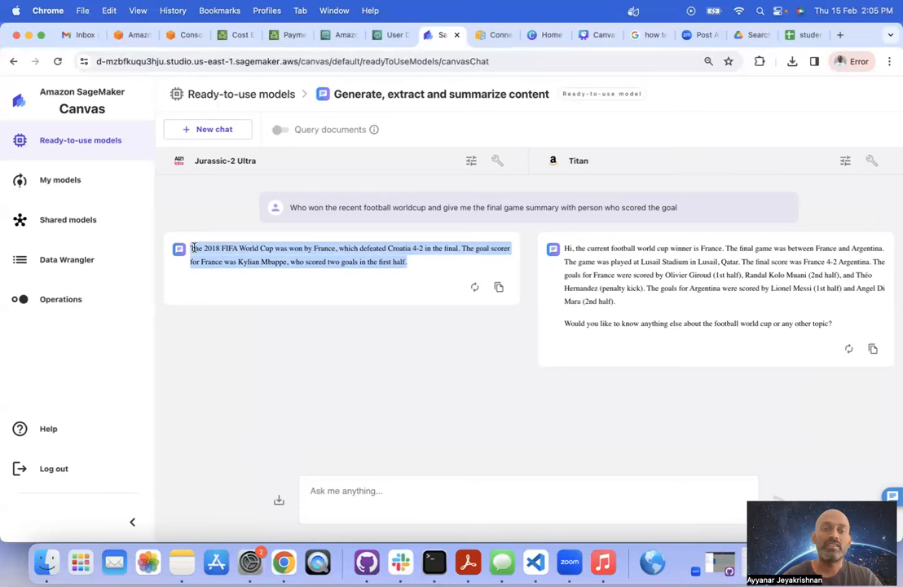
{"action": "left_click", "coordinate": [202, 246]}
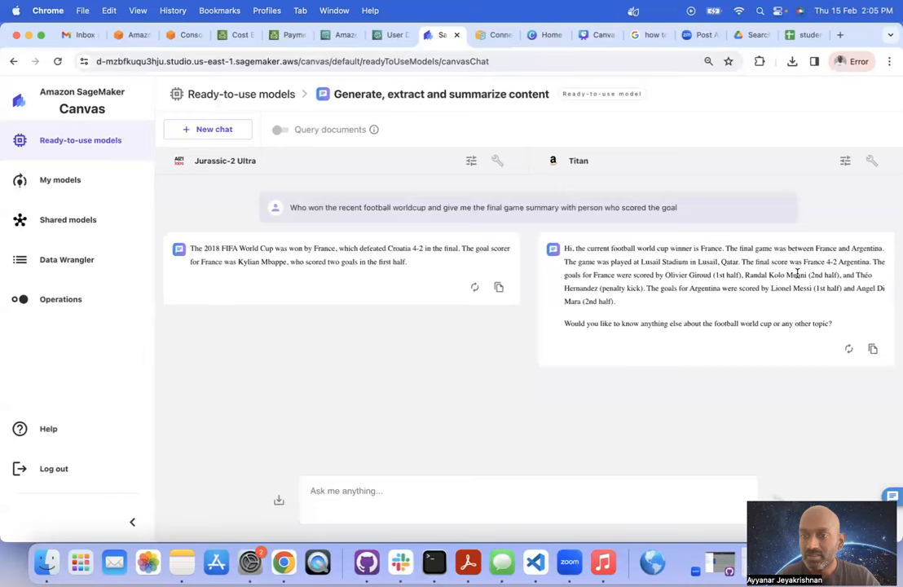
{"action": "left_click_drag", "start_coordinate": [844, 324], "coordinate": [566, 248]}
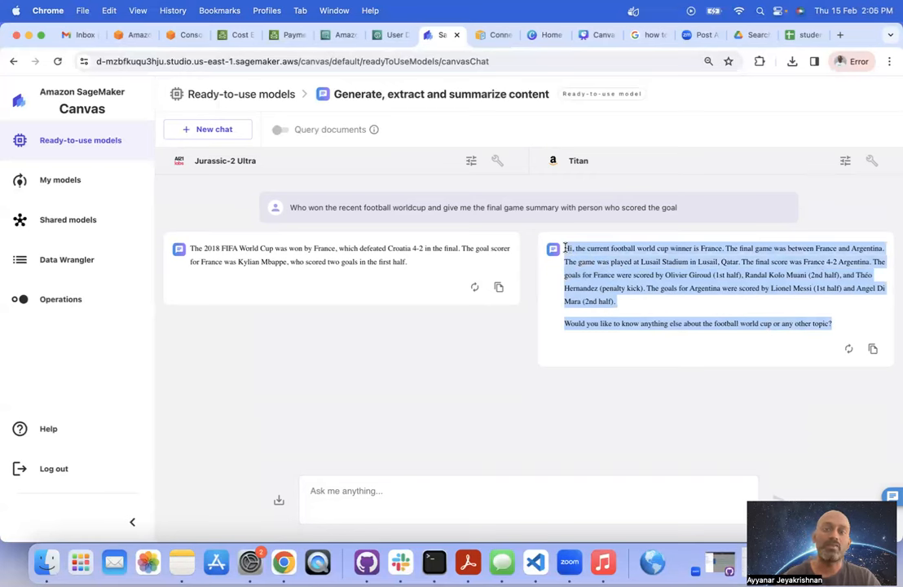
Step: Reuse the opening of the earlier prompt to ask both models "Who won the recent football worldcup", and check Titan's configuration parameters
{"action": "left_click", "coordinate": [289, 210]}
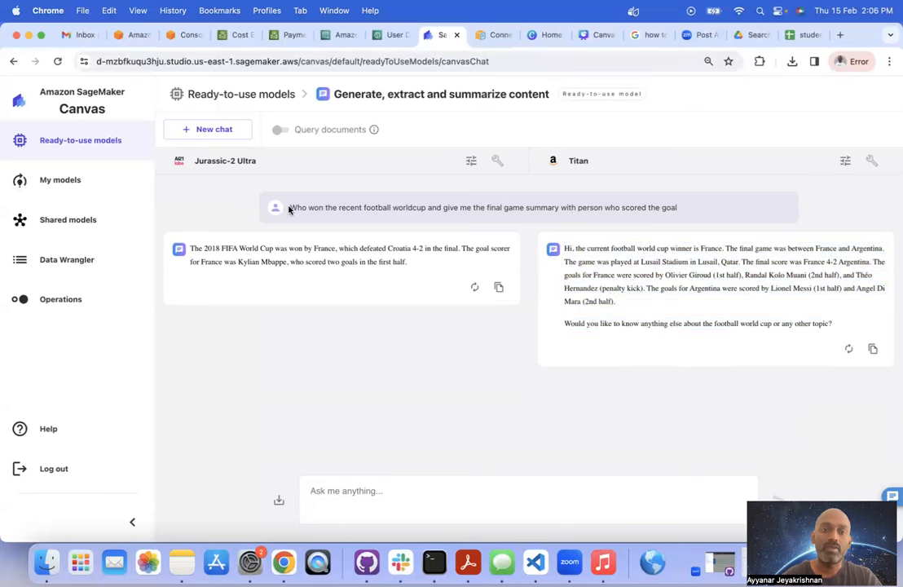
{"action": "left_click_drag", "start_coordinate": [289, 210], "coordinate": [428, 207]}
{"action": "key", "text": "super+c"}
{"action": "left_click", "coordinate": [406, 505]}
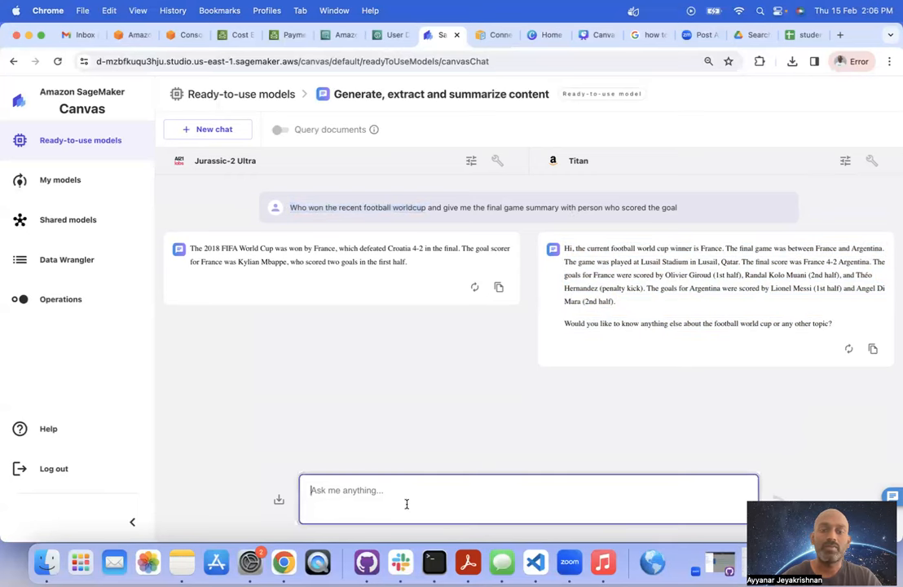
{"action": "key", "text": "super+v"}
{"action": "key", "text": "Return"}
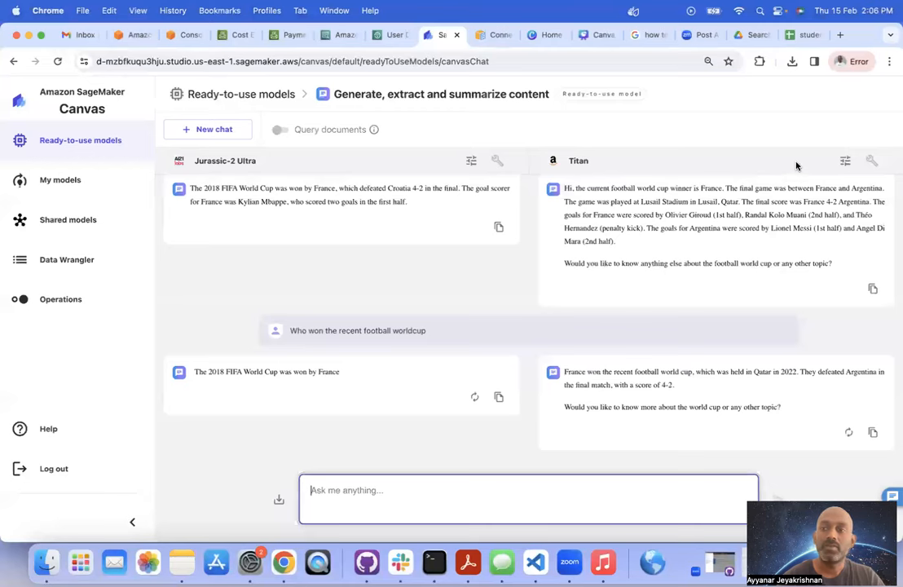
{"action": "left_click", "coordinate": [845, 160]}
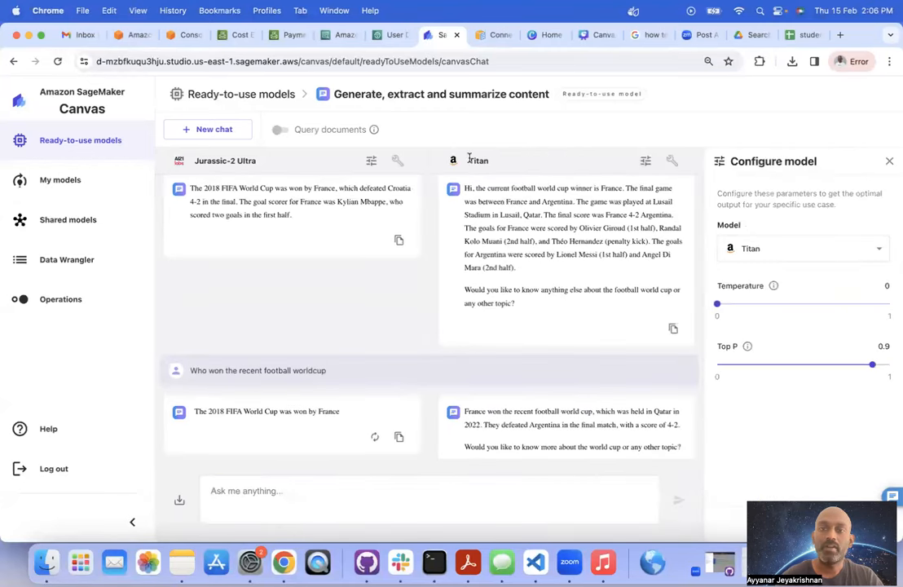
{"action": "left_click", "coordinate": [890, 162]}
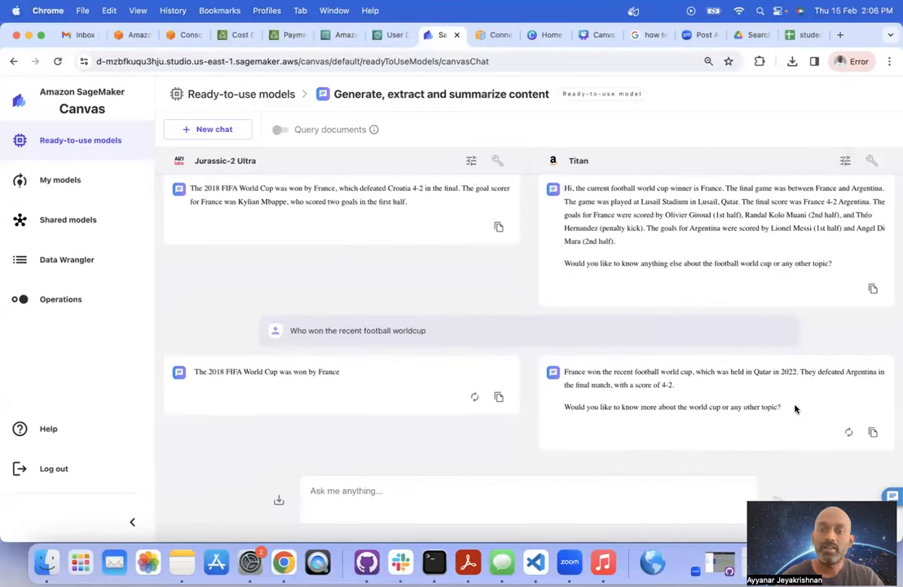